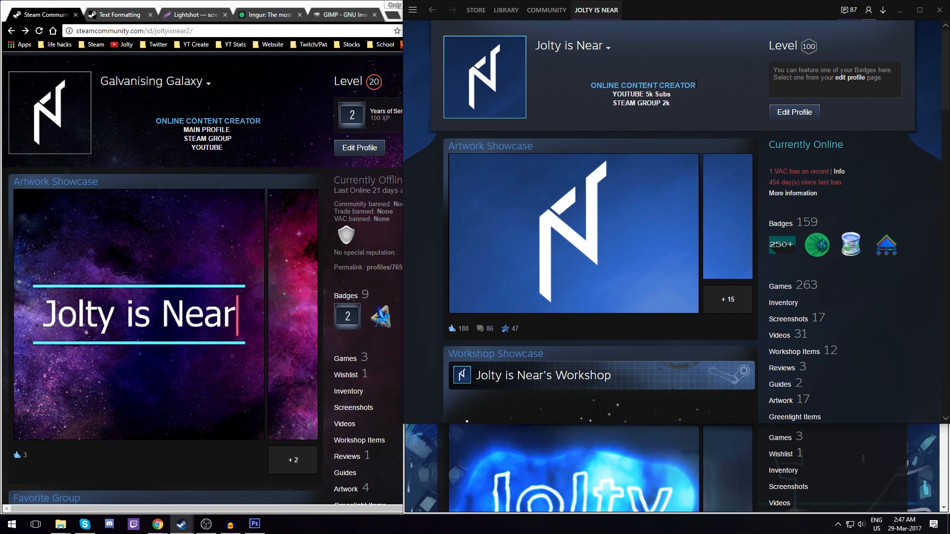
left_click(594, 83)
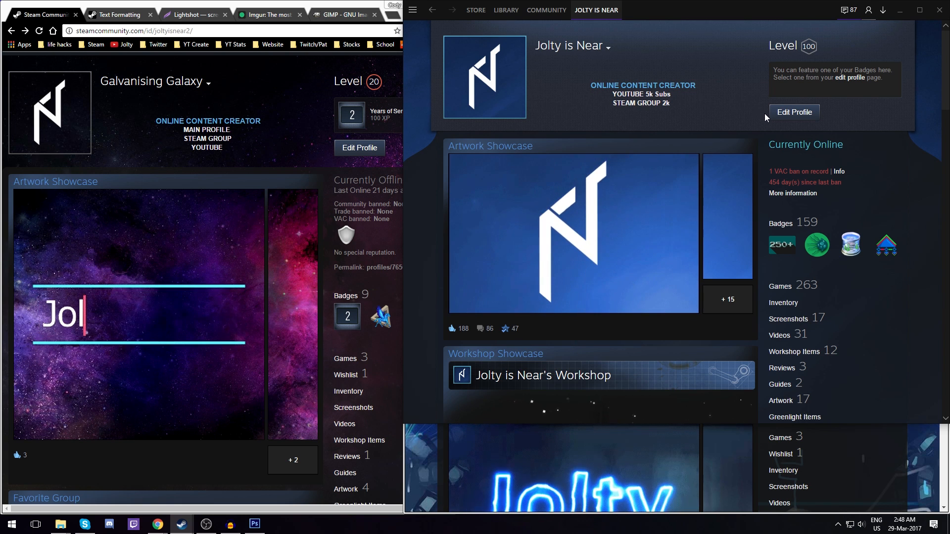
scroll(870, 283, "down", 4)
left_click(870, 284)
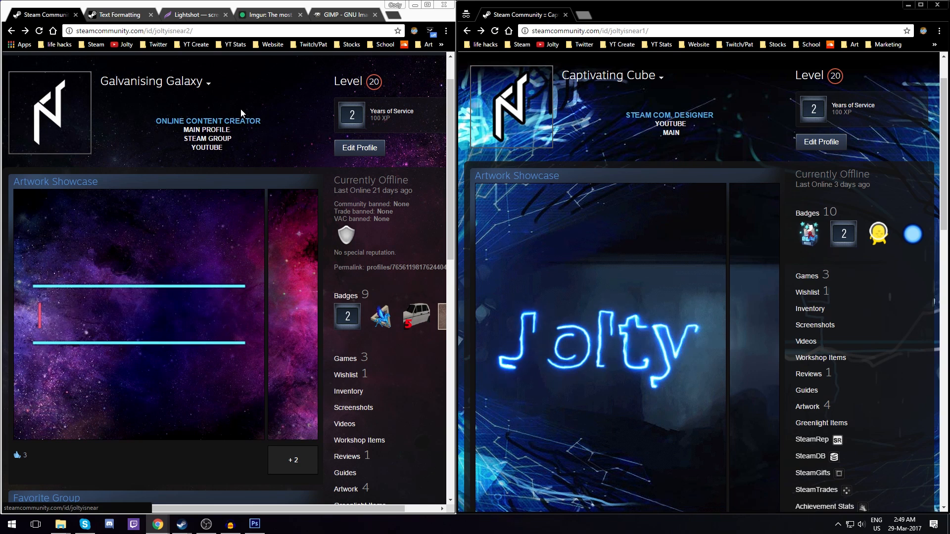
Open the Captivating Cube profile for editing and clear all existing text from its Summary
left_click(821, 142)
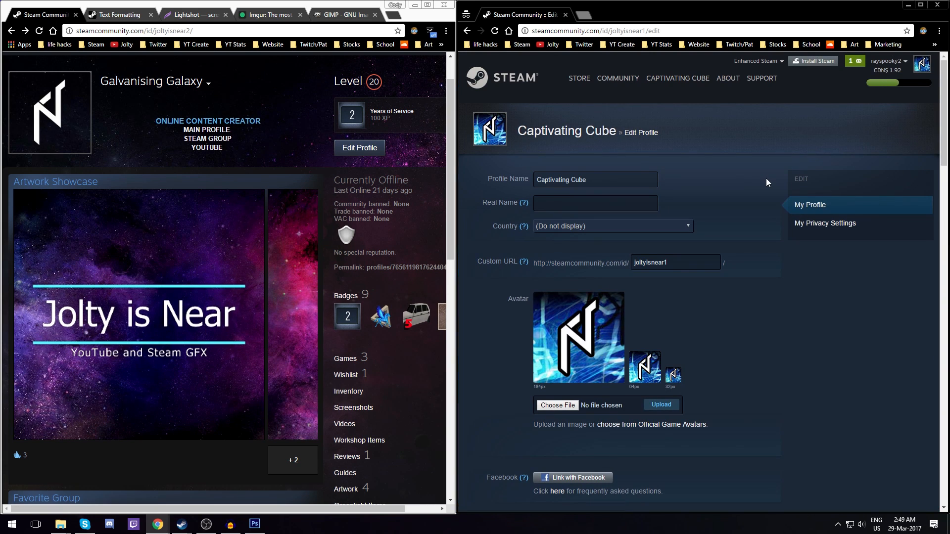
scroll(756, 209, "down", 6)
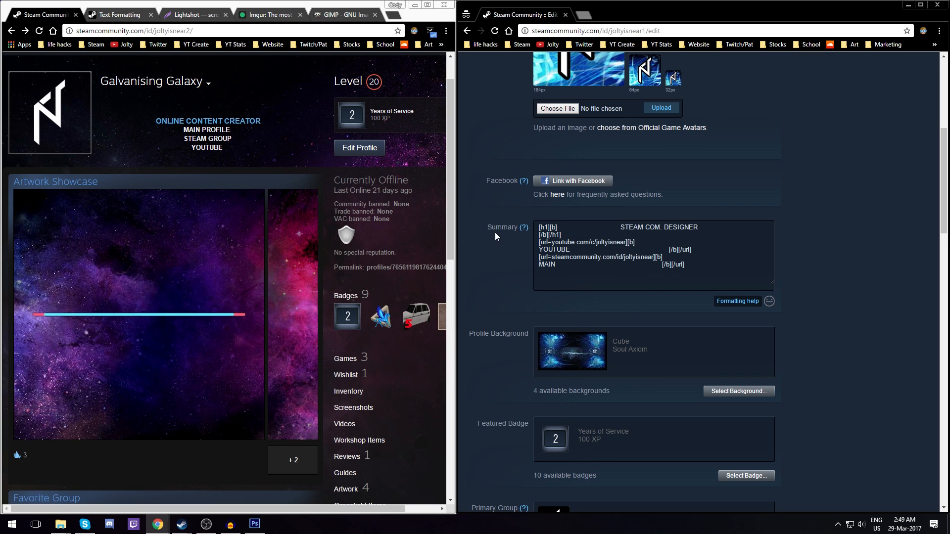
left_click_drag(487, 227, 513, 225)
left_click(523, 237)
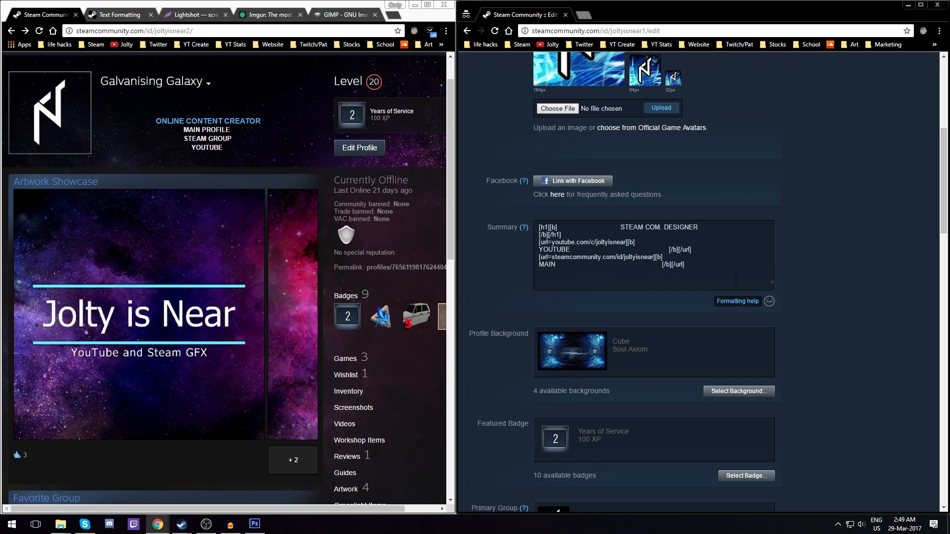
key("ctrl+a")
key("BackSpace")
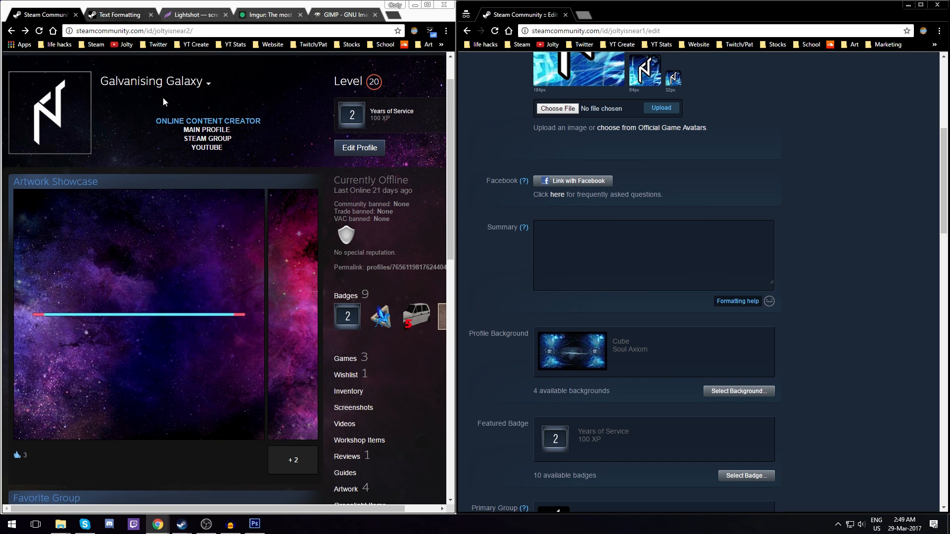
Copy the opening [h1] and [b] tags from the Text Formatting reference into the empty Summary
left_click(114, 17)
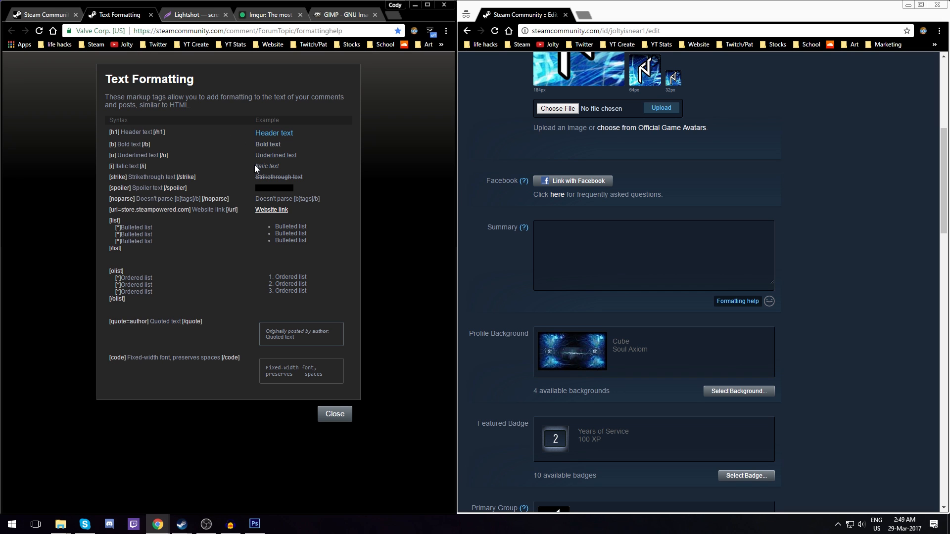
left_click_drag(198, 291, 215, 168)
left_click(212, 167)
left_click(549, 249)
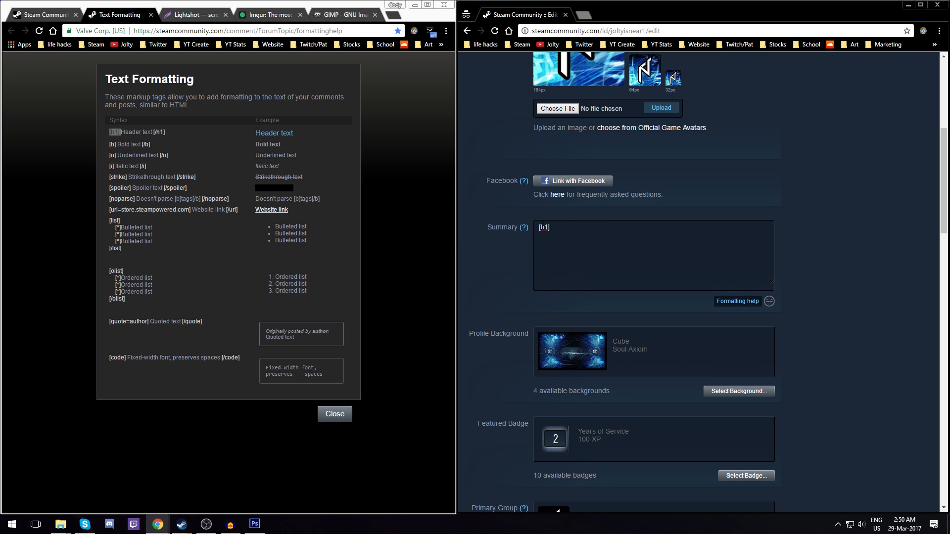
double_click(113, 144)
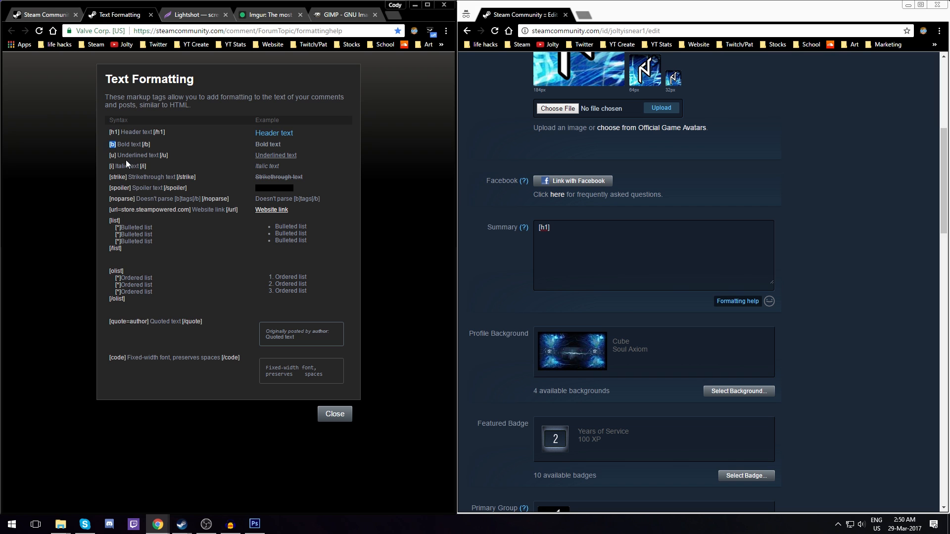
left_click(620, 245)
type("[b]")
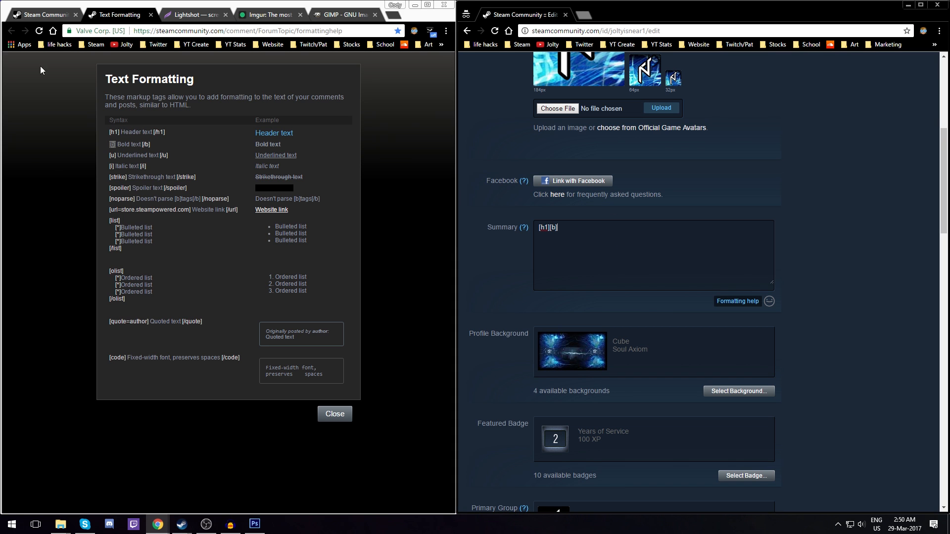
Add the heading text ONLINE CONTENT CREATOR after the opening tags in the Summary and close it with [/b][/h1]
left_click(44, 15)
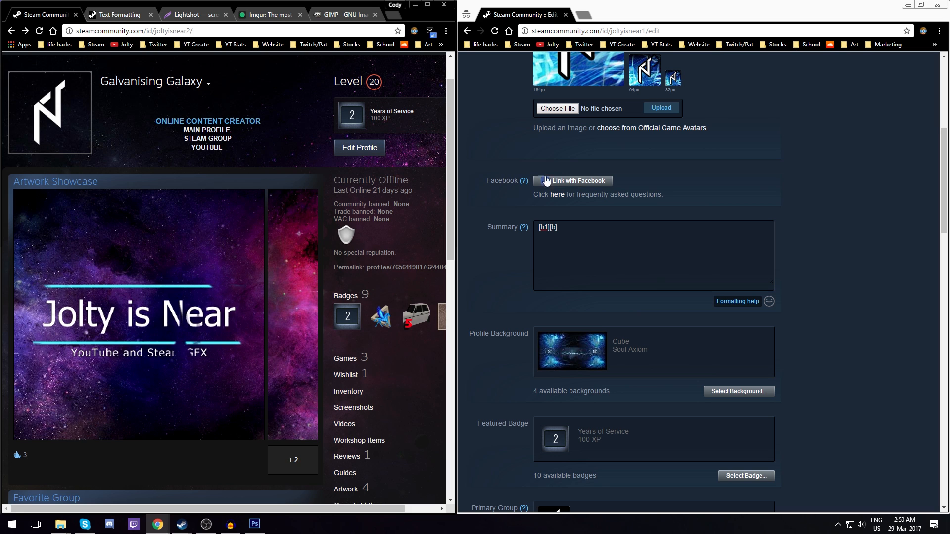
left_click(633, 238)
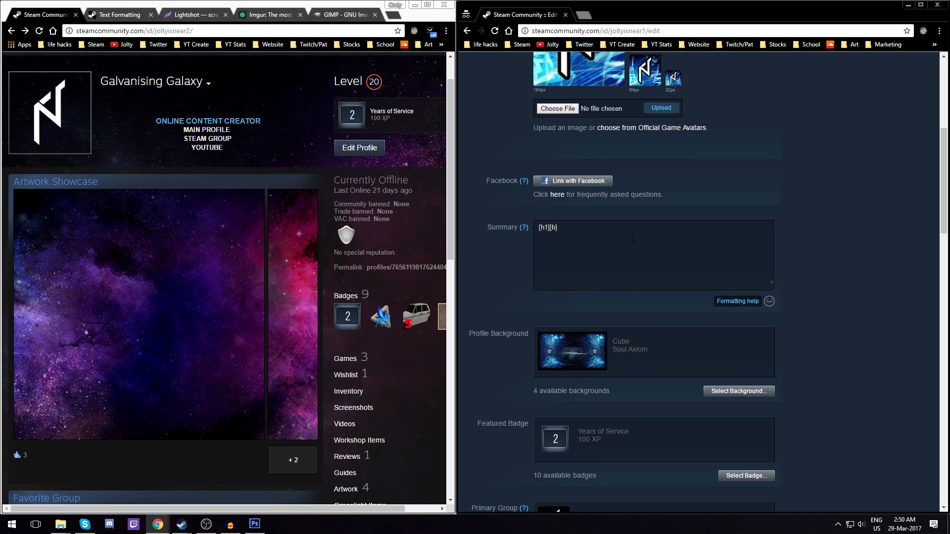
type("ONLINE CONTENT CREATOR")
left_click(119, 15)
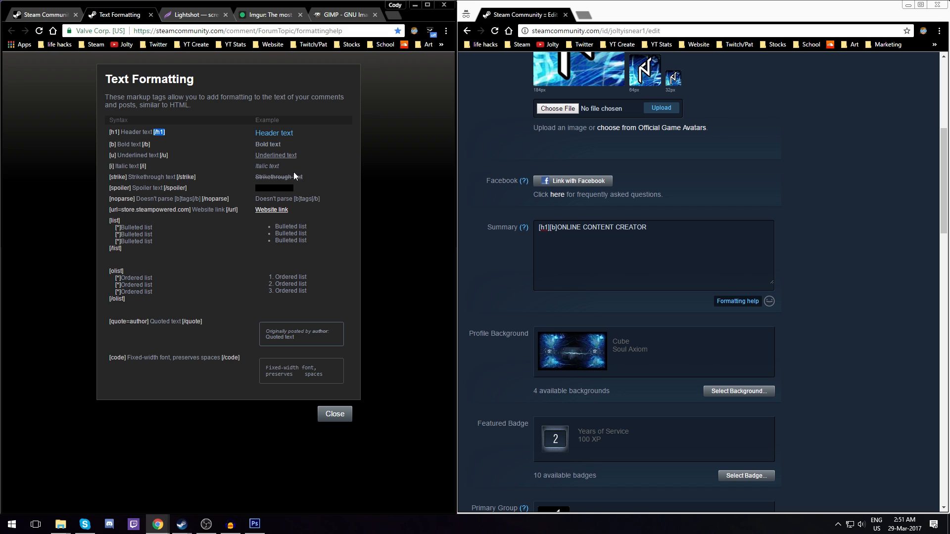
left_click(681, 234)
type("[/h1]")
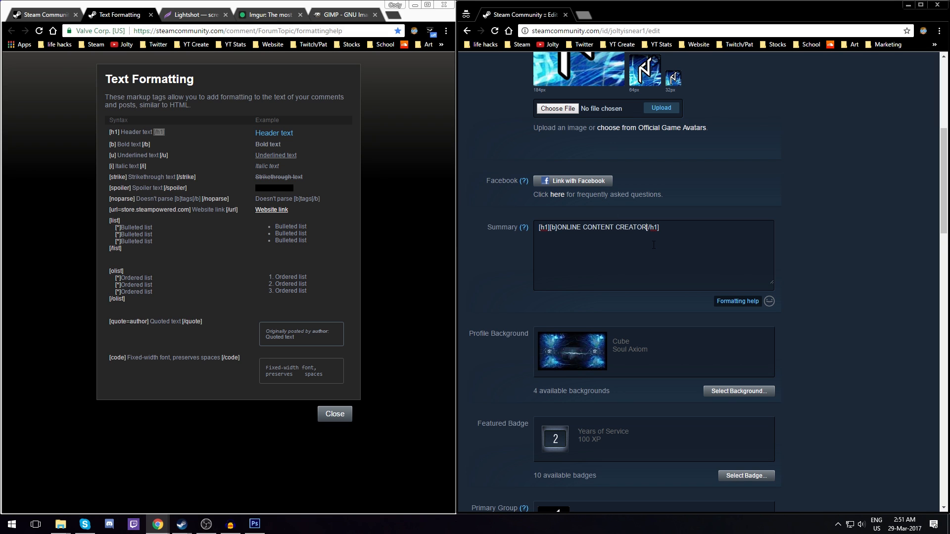
type("[/b][/")
Save the profile changes and check the bold header on the profile page
scroll(811, 183, "down", 15)
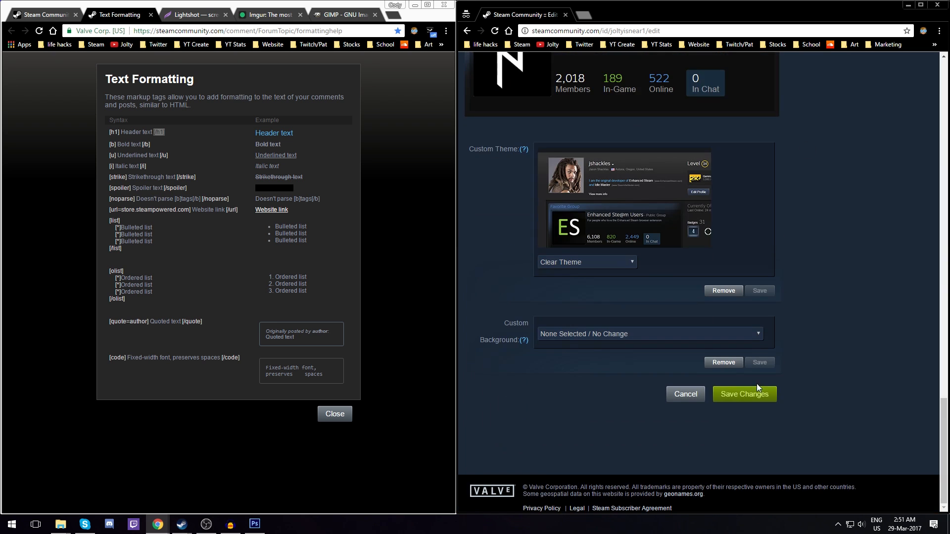
left_click(743, 394)
left_click(569, 180)
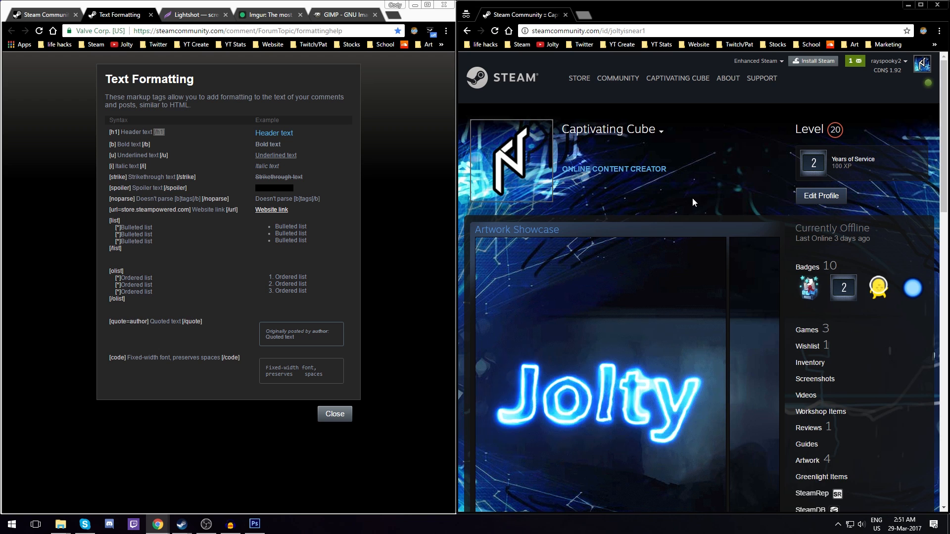
left_click_drag(698, 209, 686, 158)
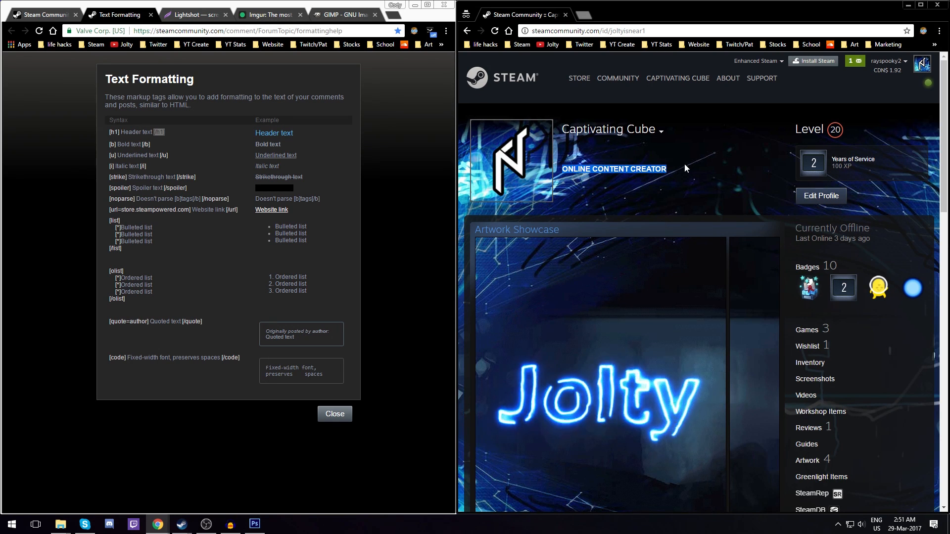
left_click(688, 167)
Reopen the profile for editing and add the lines MAIN PROFILE, STEAM GROUP and YOUTUBE below the Summary heading
left_click(813, 195)
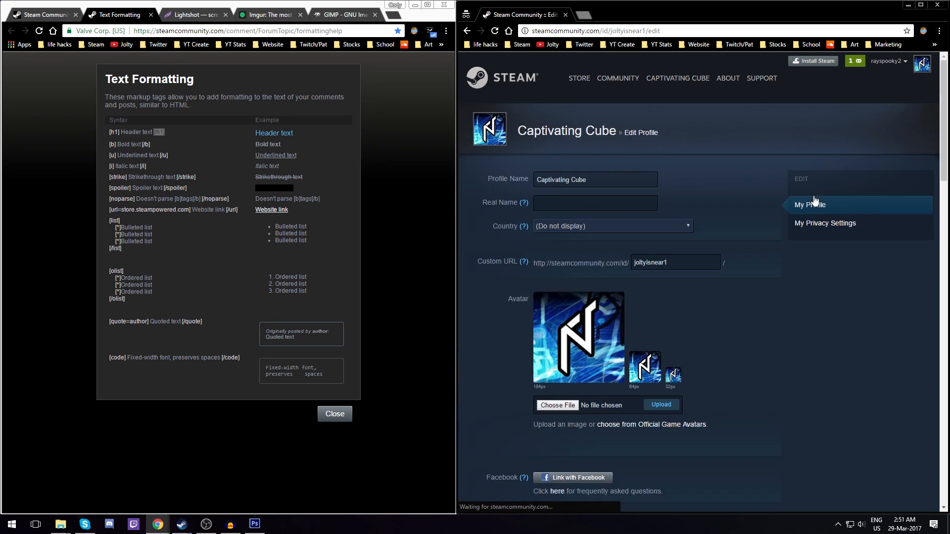
scroll(760, 210, "down", 6)
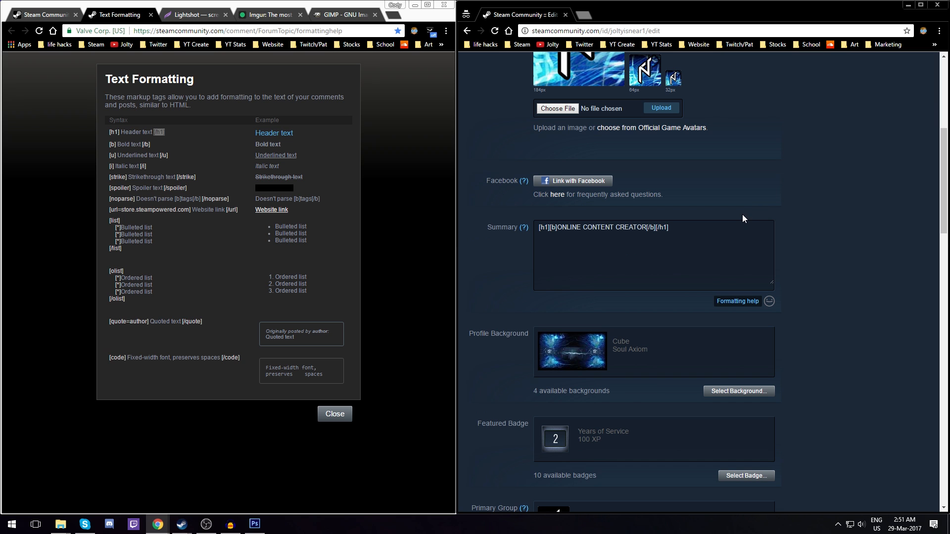
left_click(45, 14)
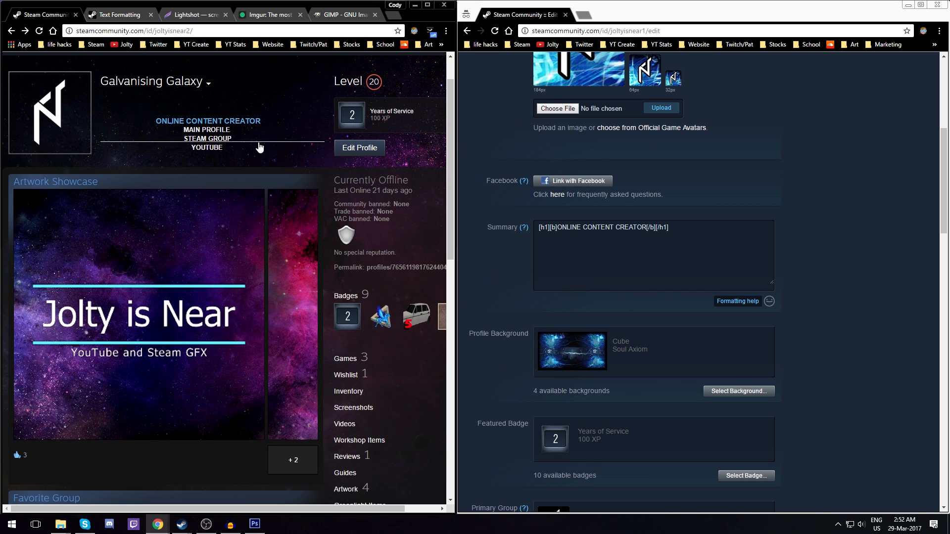
left_click(714, 239)
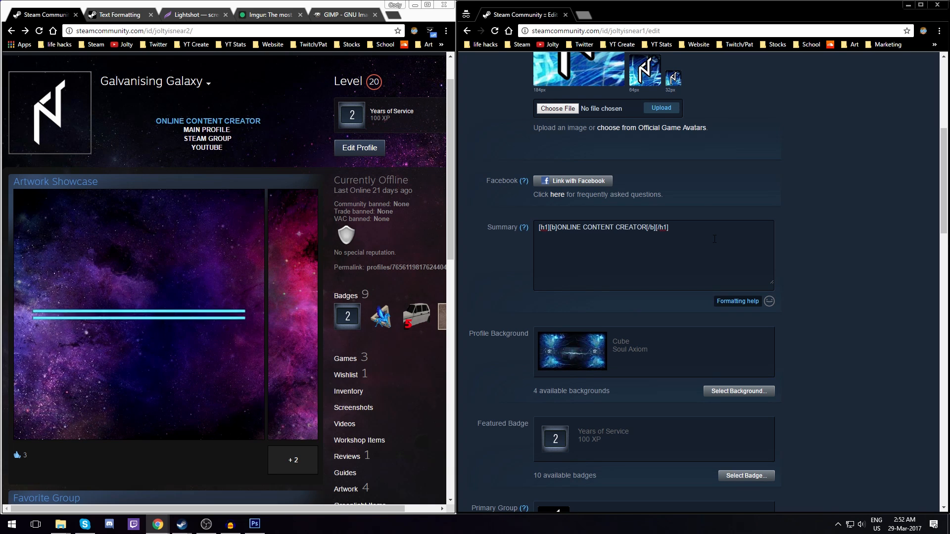
type("MAIN PROFILE ")
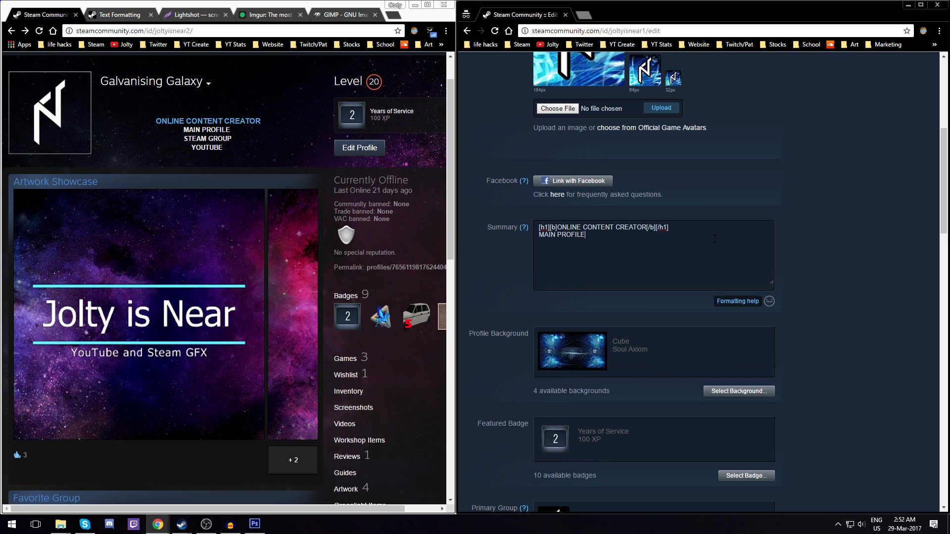
type("STEAM GROUP ")
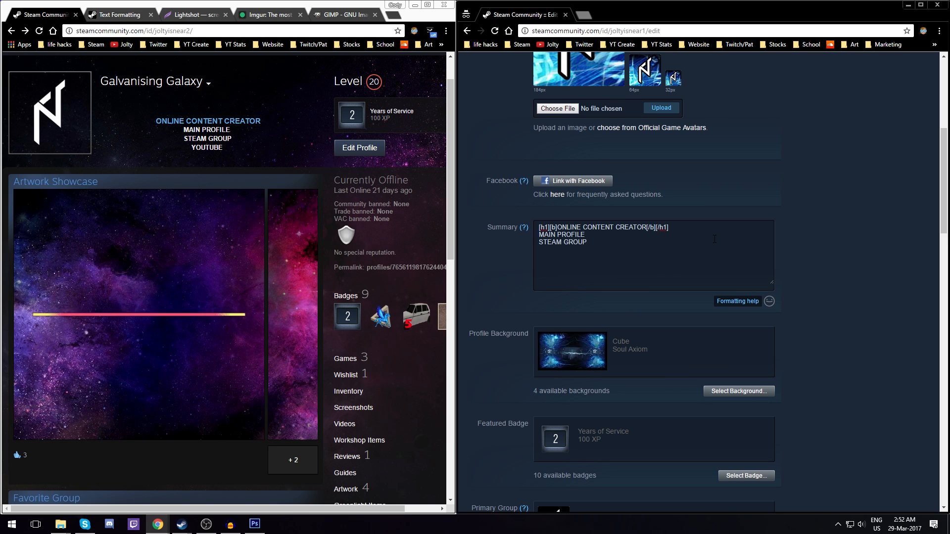
type("YOUTUBE")
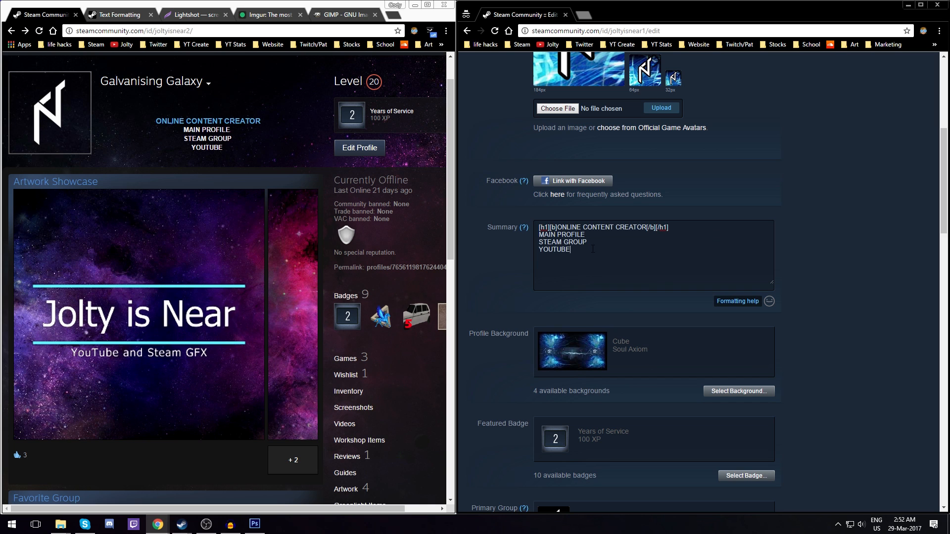
Compare the three added lines with the reference profile, save the profile changes and inspect the lines on the profile page
left_click_drag(658, 254, 638, 236)
left_click(628, 258)
left_click_drag(261, 155, 102, 127)
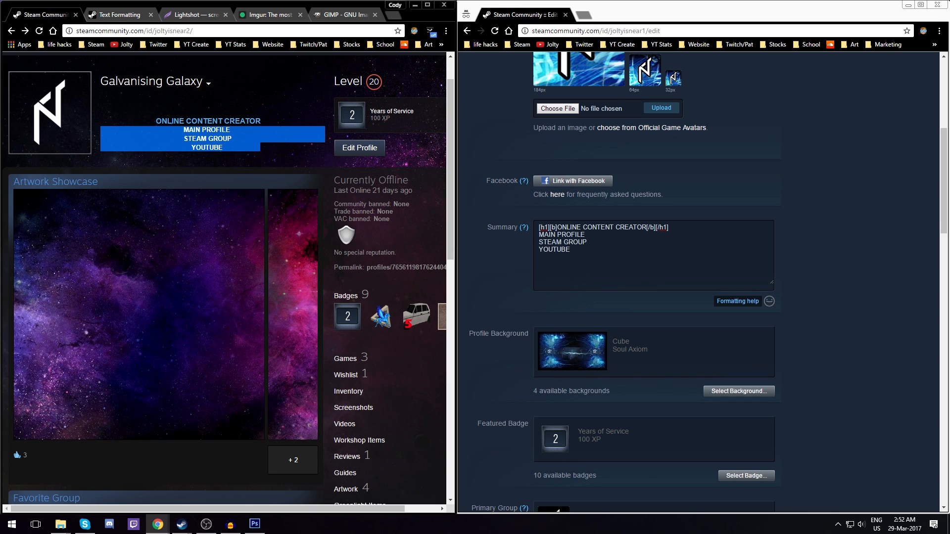
scroll(775, 253, "down", 15)
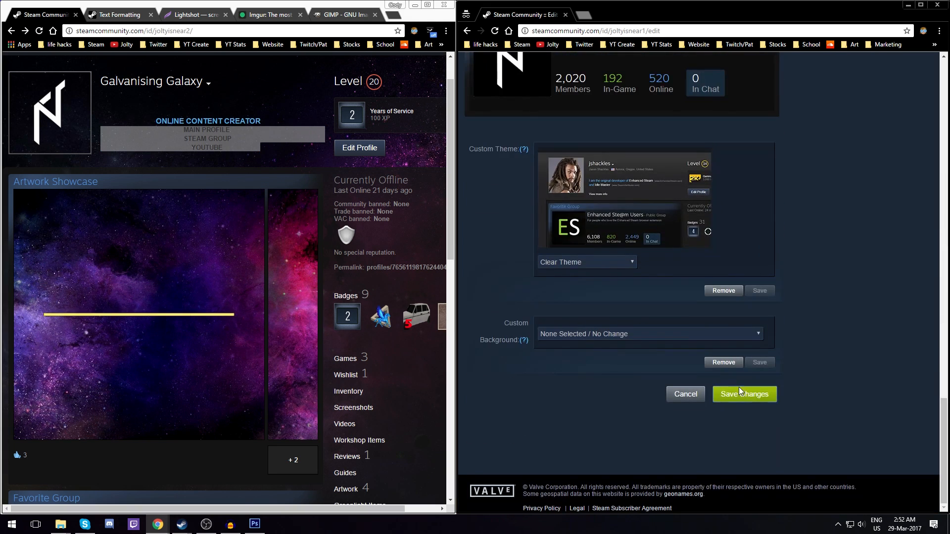
left_click(744, 393)
left_click_drag(579, 165, 562, 178)
left_click(583, 195)
Switch to the Steam client to view the updated profile and return to the browser
mouse_move(182, 524)
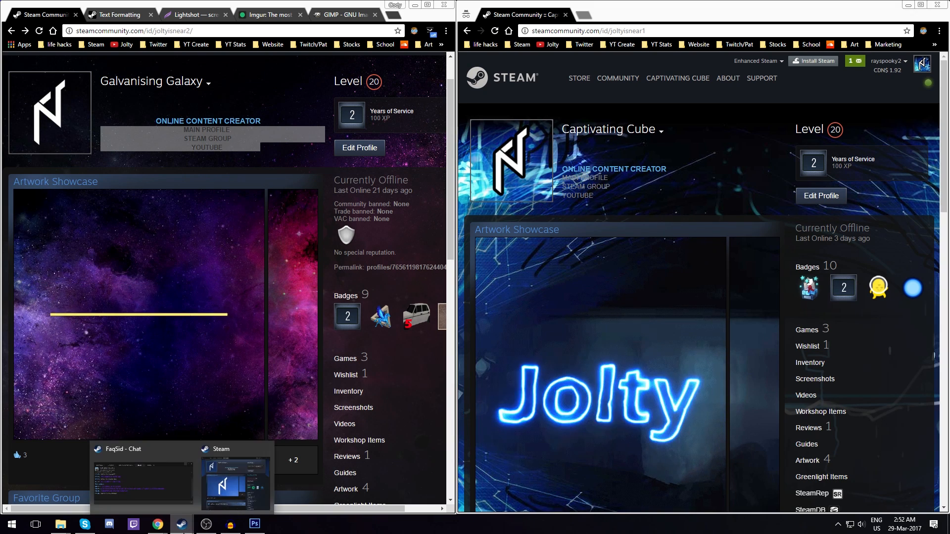
left_click(232, 470)
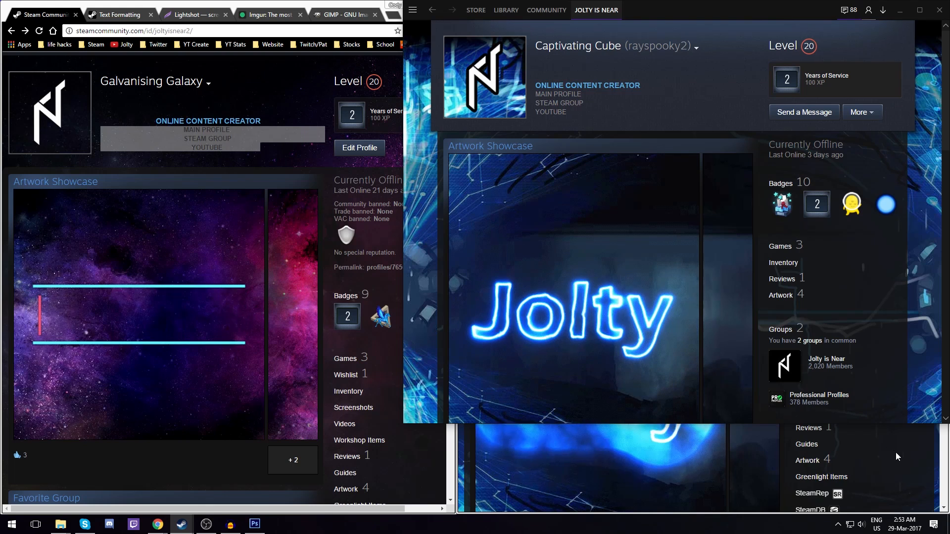
left_click(904, 450)
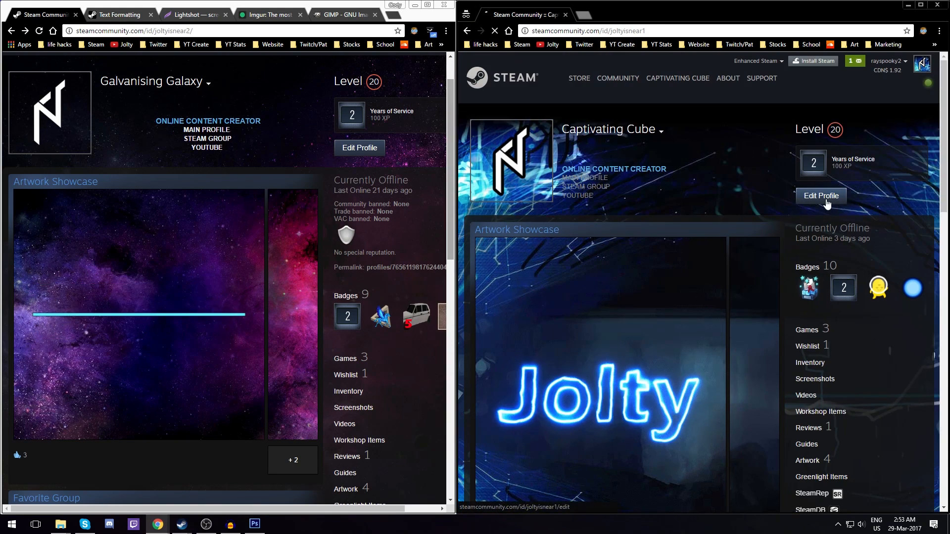
Reopen the profile for editing at the Summary text and bring up the Text Formatting reference beside it
left_click(816, 174)
scroll(810, 213, "down", 7)
scroll(808, 214, "up", 1)
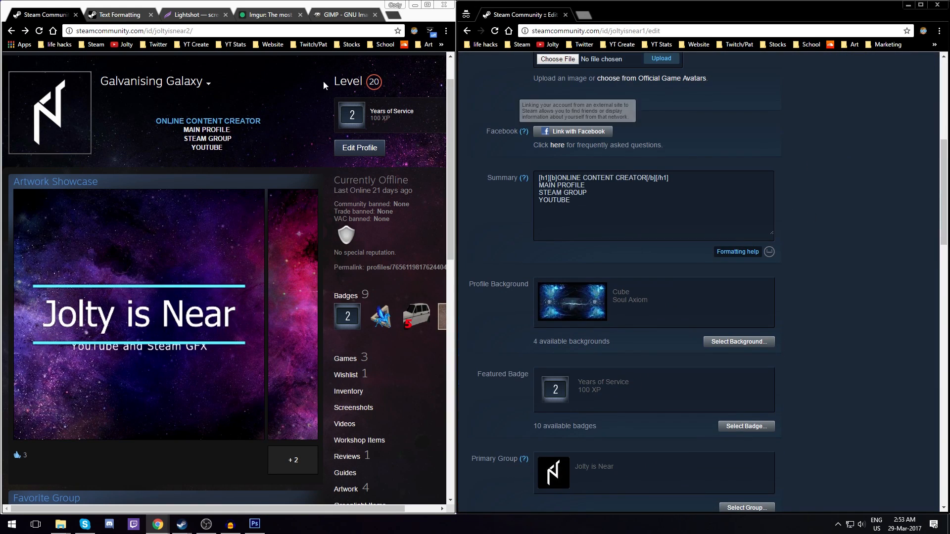
left_click(116, 15)
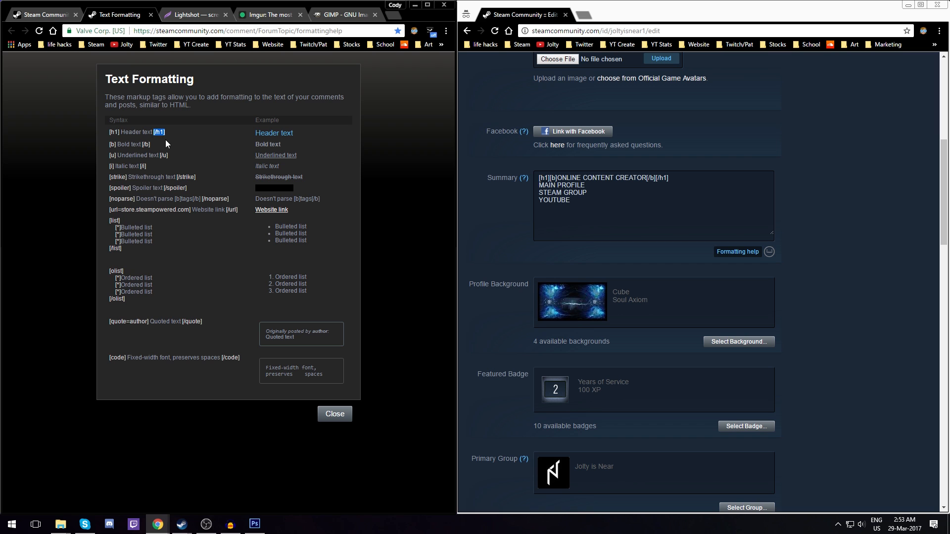
left_click_drag(579, 201, 578, 187)
left_click(578, 191)
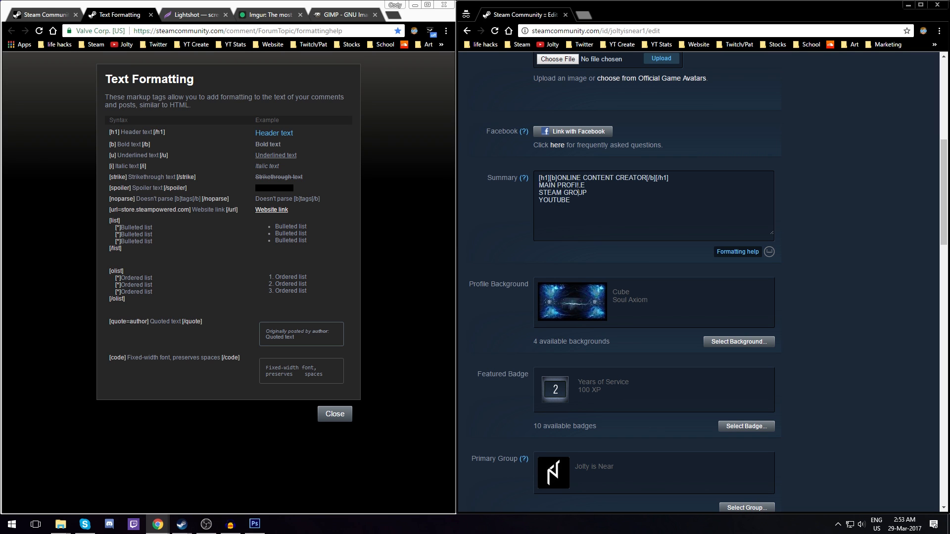
Enclose the MAIN PROFILE, STEAM GROUP and YOUTUBE lines of the Summary in [b] and [/b] tags
left_click(112, 144)
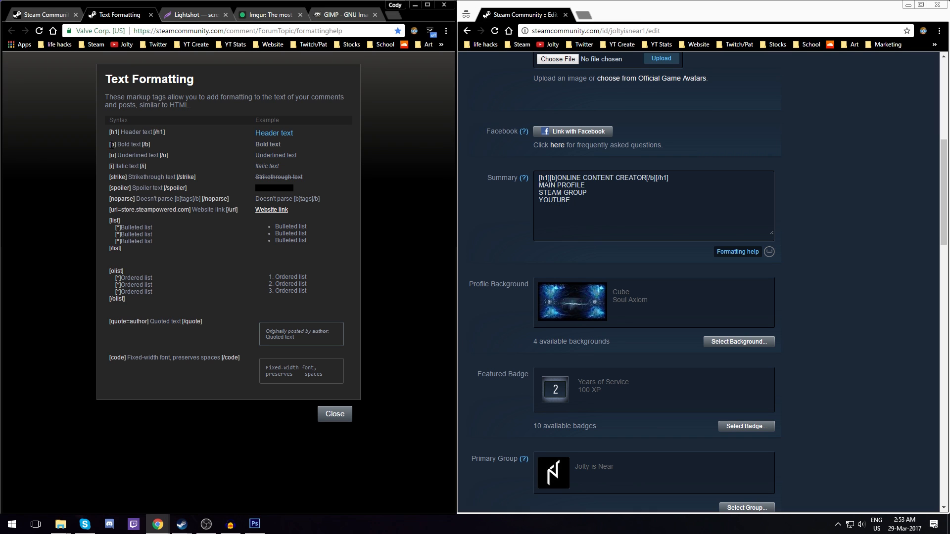
left_click(540, 185)
type("[b]")
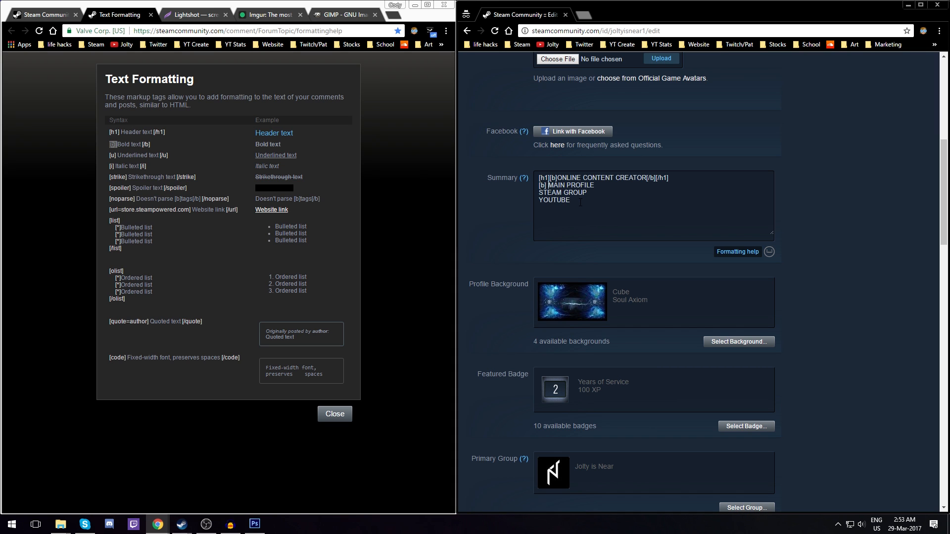
key("BackSpace")
left_click_drag(151, 144, 147, 143)
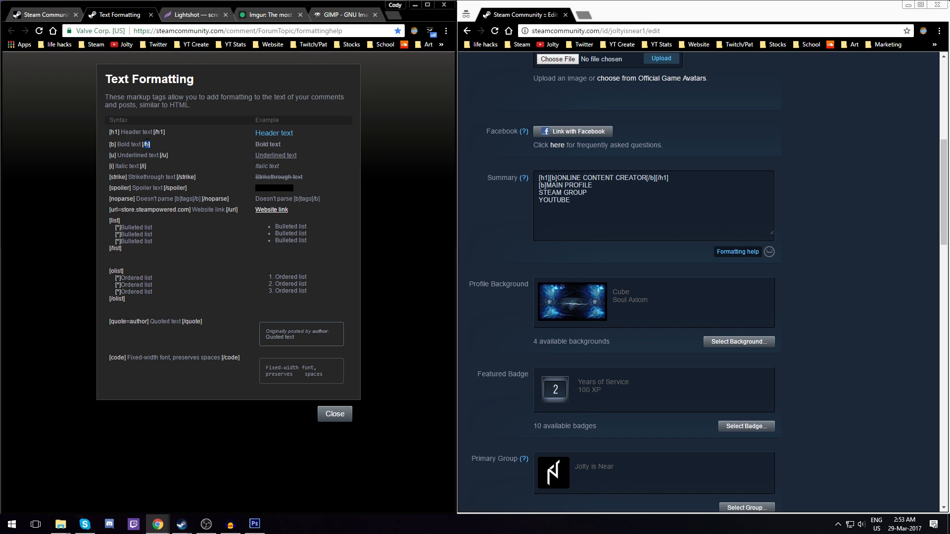
left_click(606, 186)
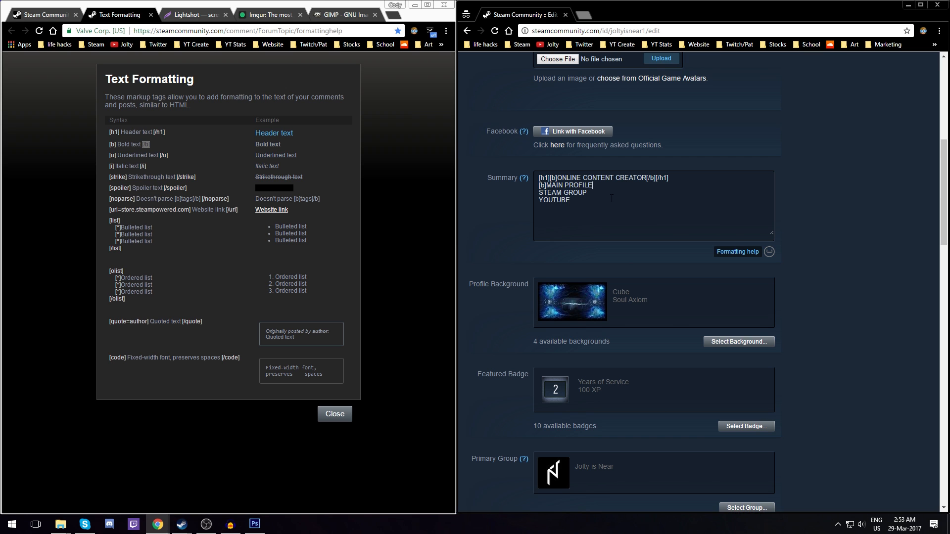
Save the profile changes, check the bold lines on the profile page and return to editing the Summary
scroll(564, 211, "down", 10)
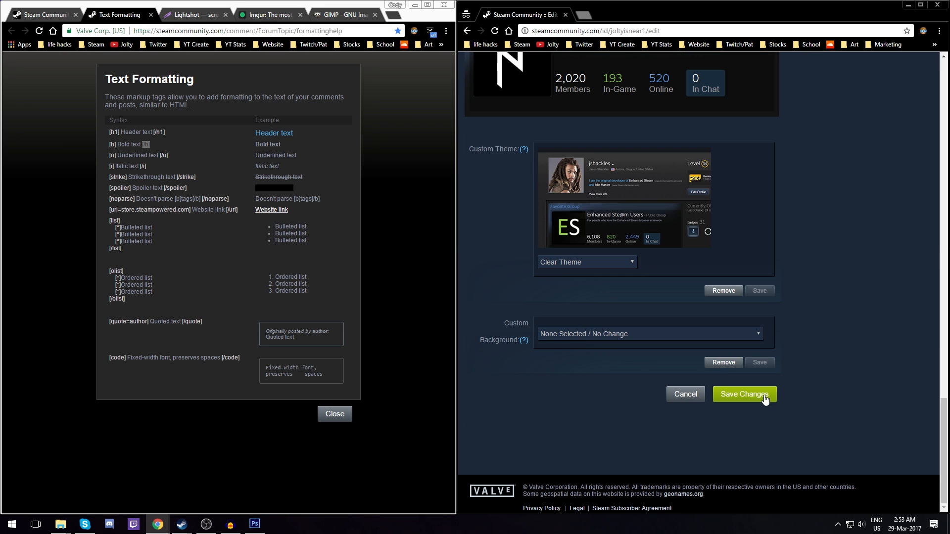
left_click(741, 394)
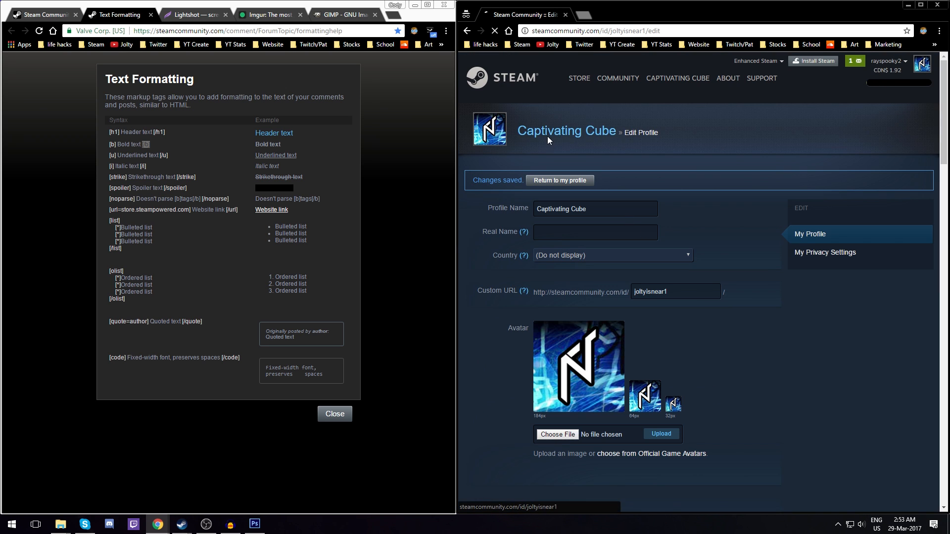
left_click(549, 142)
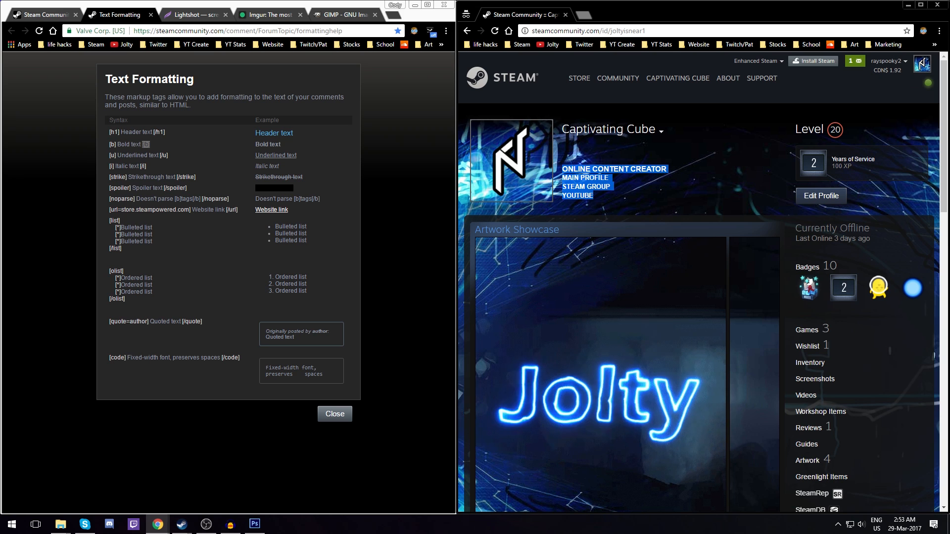
left_click(599, 156)
key("alt+Left")
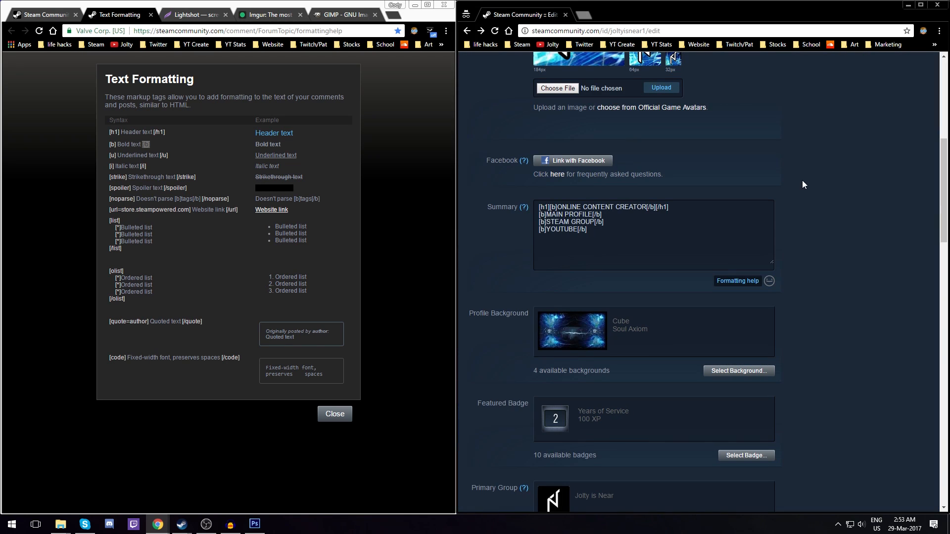
Wrap the MAIN PROFILE, STEAM GROUP and YOUTUBE lines in [url=store.steampowered.com] and [/url] tags, following the formatting reference
left_click(243, 222)
type("[/url]")
left_click_drag(109, 210, 189, 210)
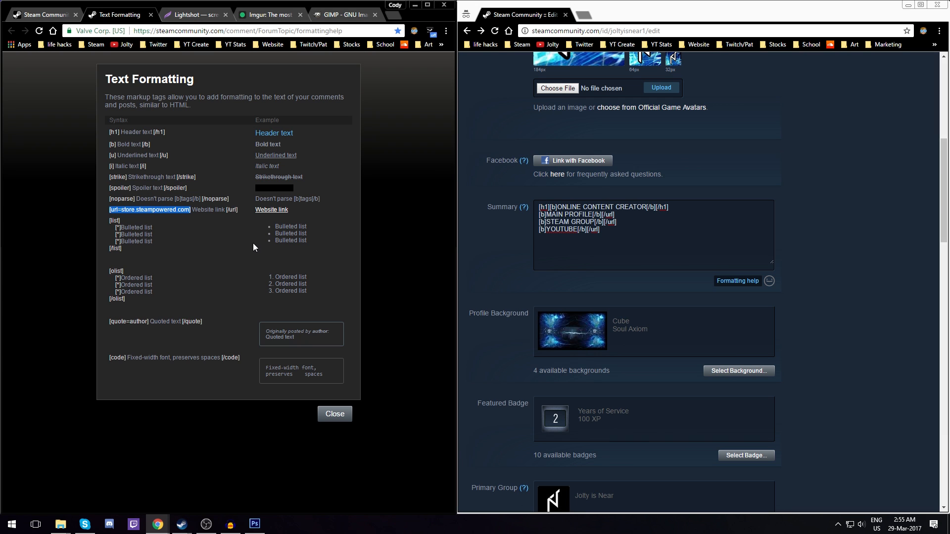
left_click(539, 215)
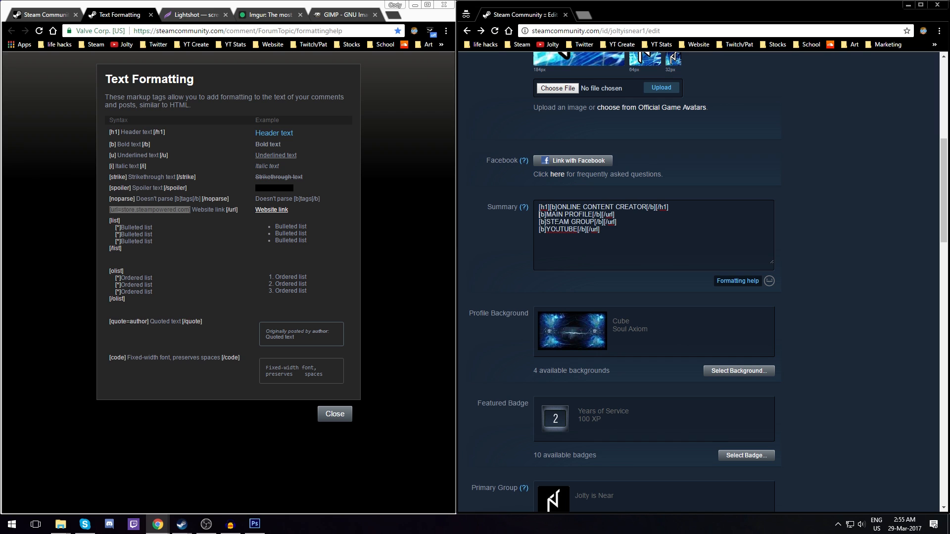
type("[url=store.steampowered.com]")
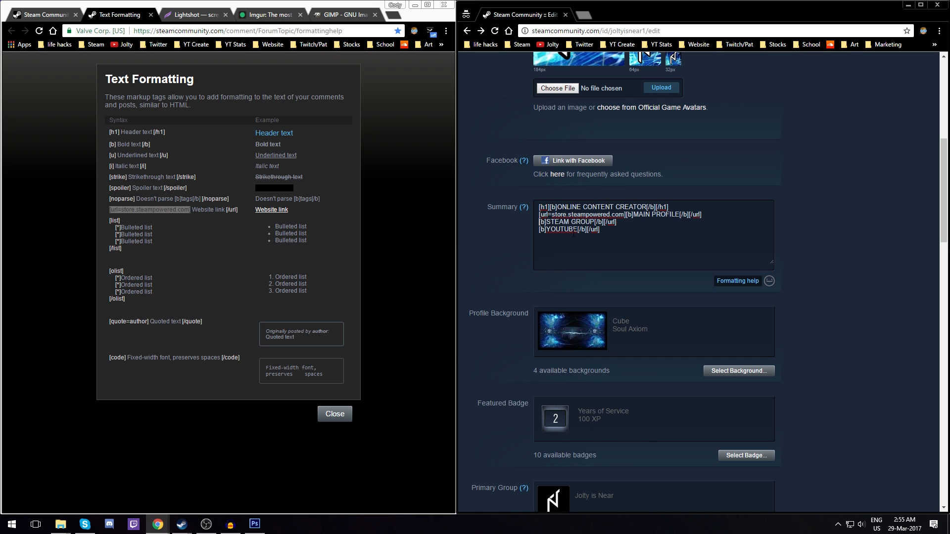
type("[url=store.steampowered.com]")
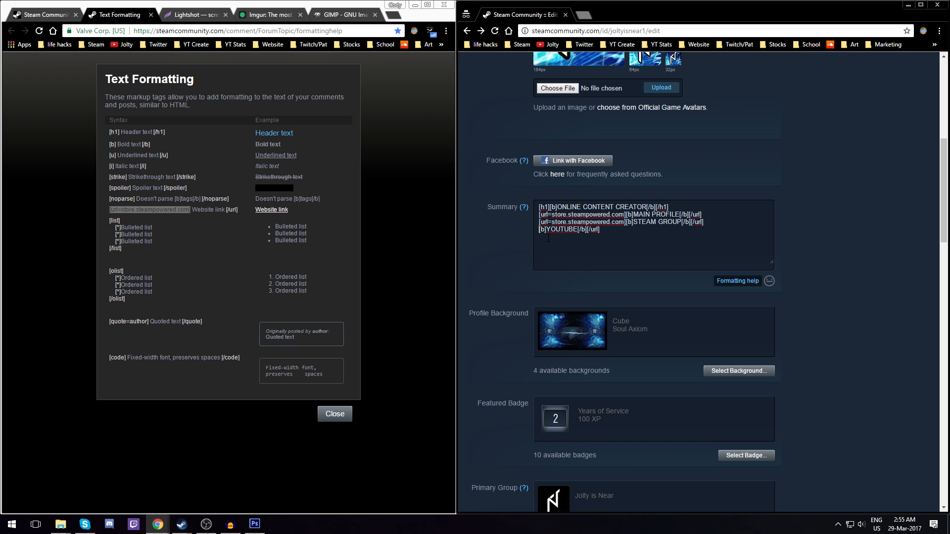
type("[url=store.steampowered.com]")
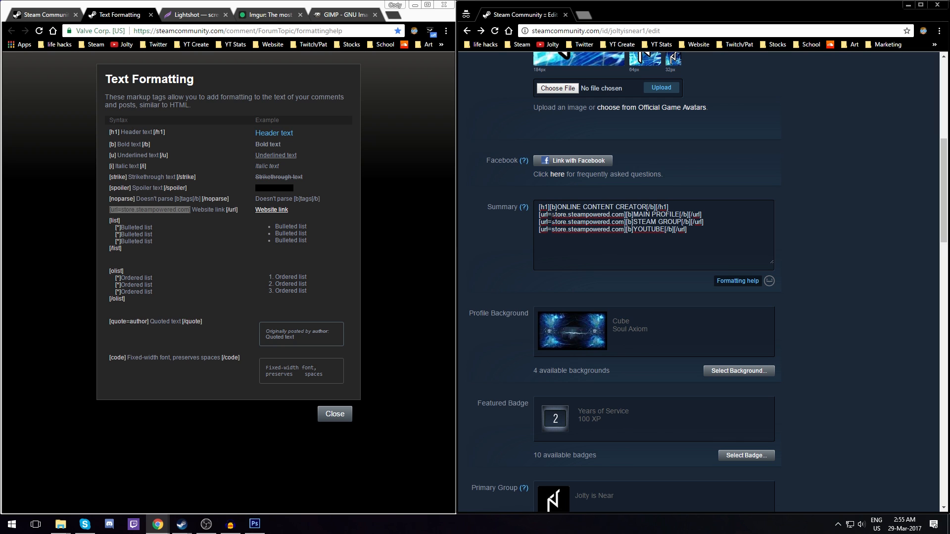
Remove the store.steampowered.com address from the three opening url tags, leaving [url=] before each bold line
left_click_drag(551, 215, 624, 215)
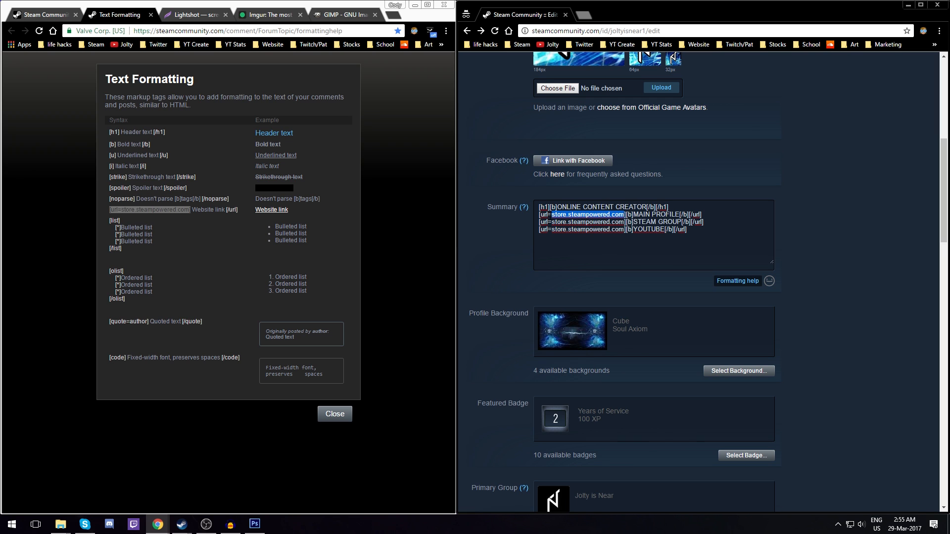
key("BackSpace")
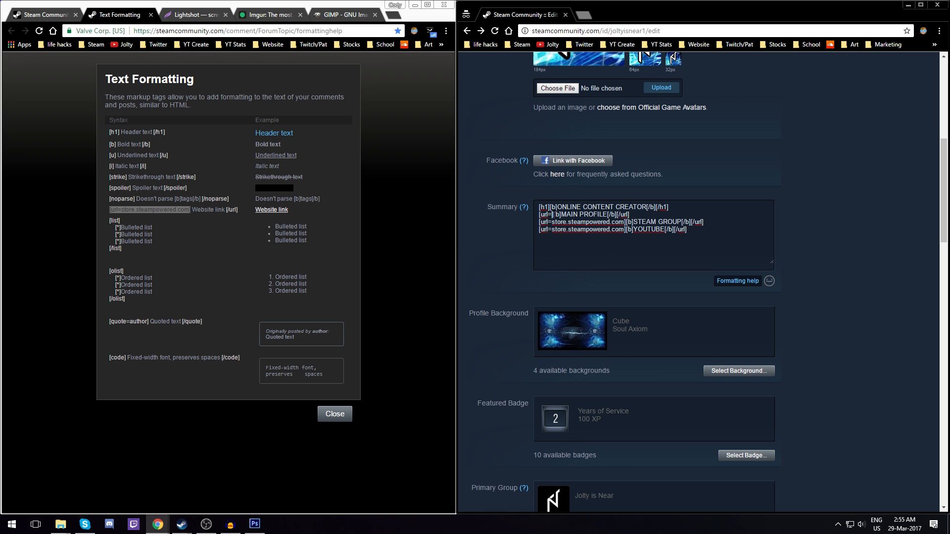
left_click_drag(539, 214, 554, 215)
left_click(540, 214)
left_click_drag(539, 214, 555, 214)
left_click(546, 214)
mouse_move(552, 222)
left_mouse_down()
mouse_move(624, 223)
mouse_move(558, 233)
left_mouse_up()
key("BackSpace")
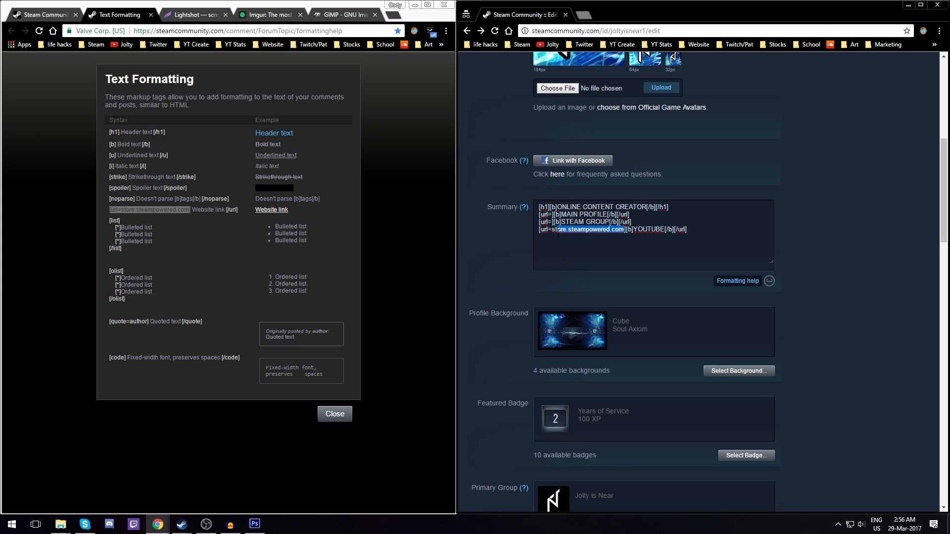
key("BackSpace")
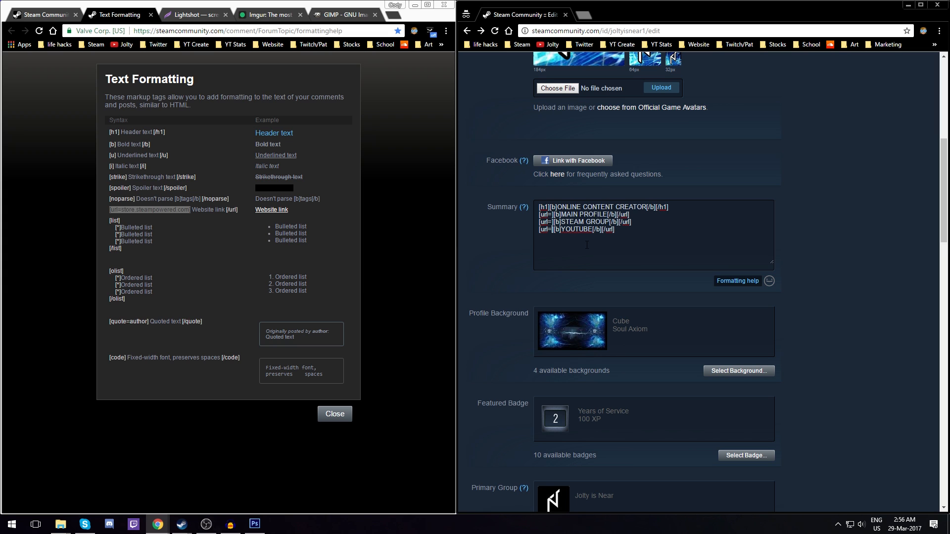
Switch to the Steam client, open the main Jolty is Near profile and copy its page URL
left_click(421, 237)
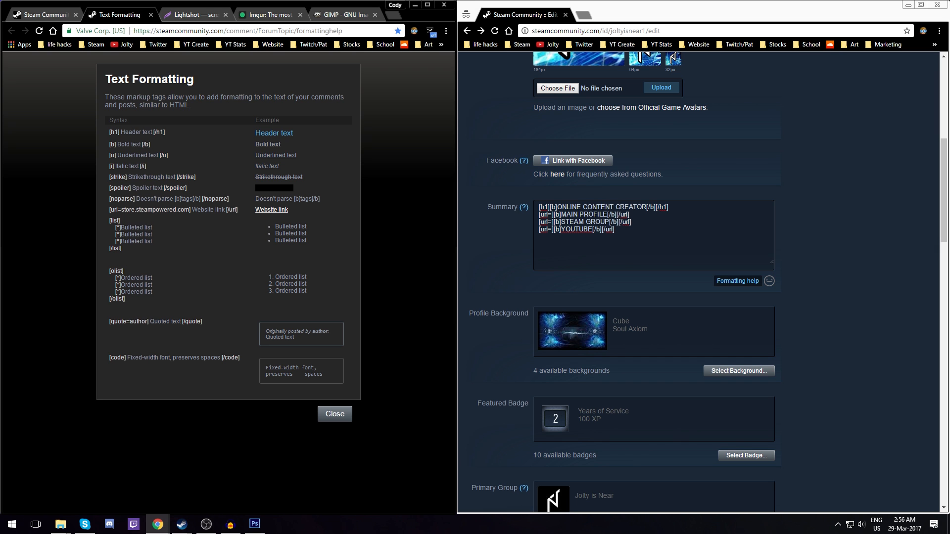
mouse_move(182, 523)
left_click(241, 480)
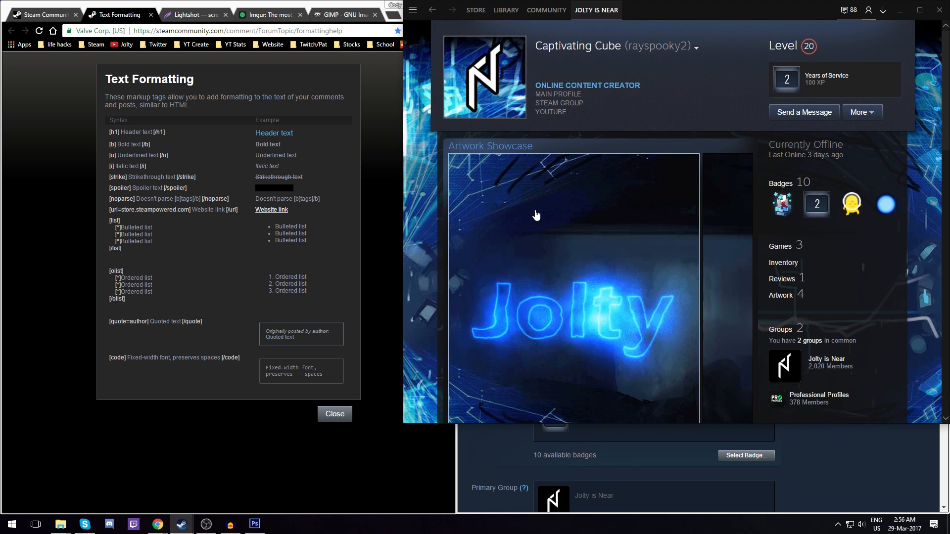
mouse_move(594, 10)
left_click(588, 35)
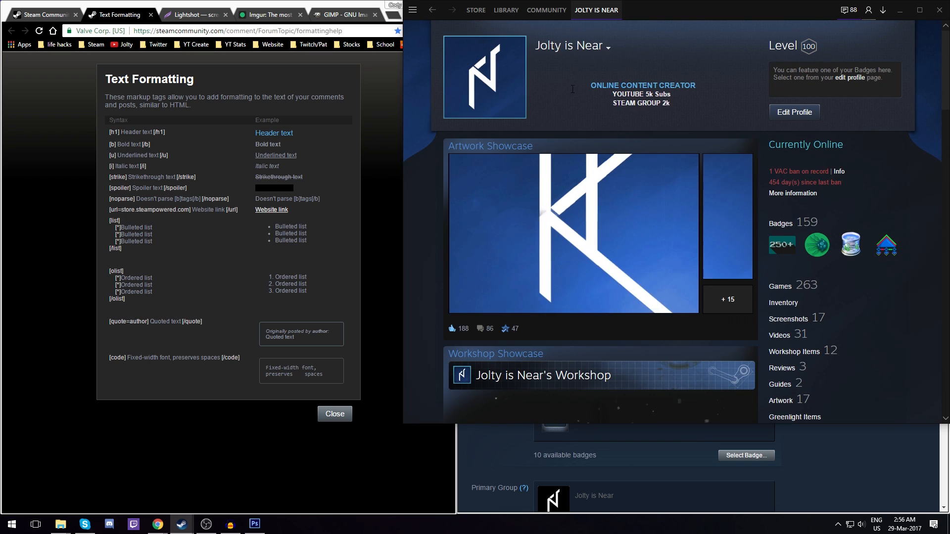
right_click(654, 56)
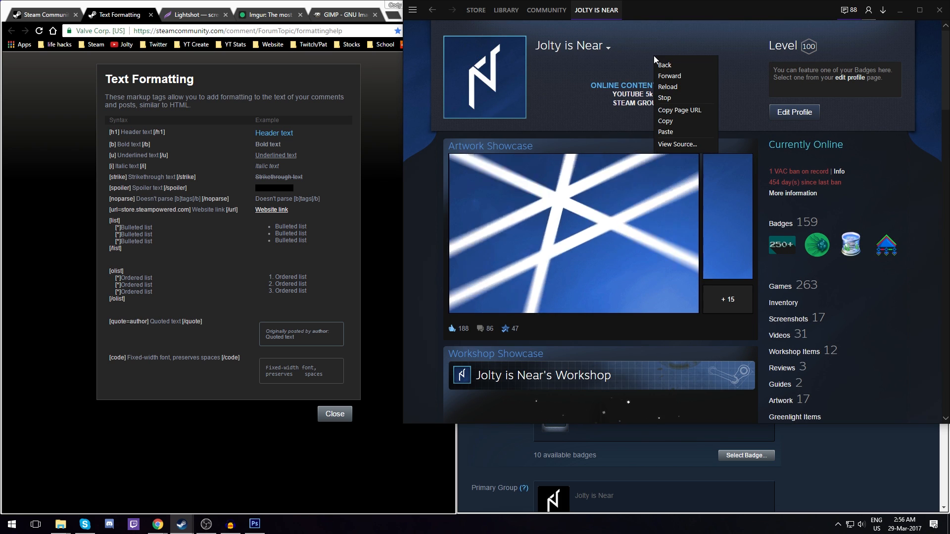
left_click(679, 111)
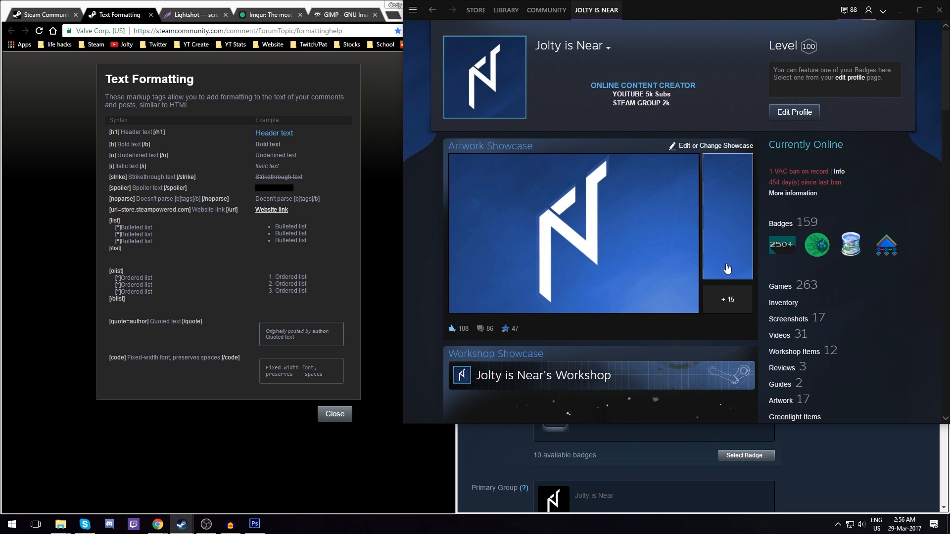
key("alt+Tab")
left_click(552, 214)
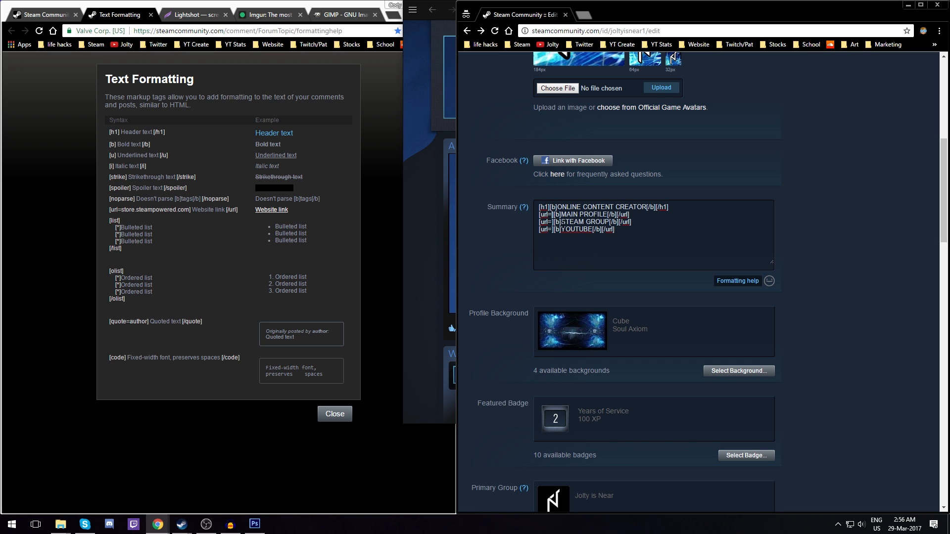
type("http://steamcommunity.com/id/joltyisnear/")
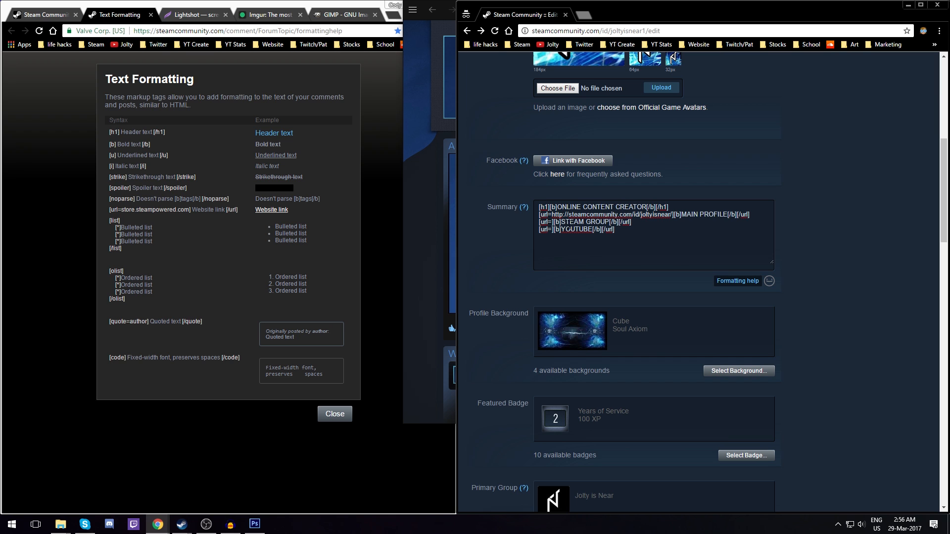
left_click_drag(749, 215, 590, 214)
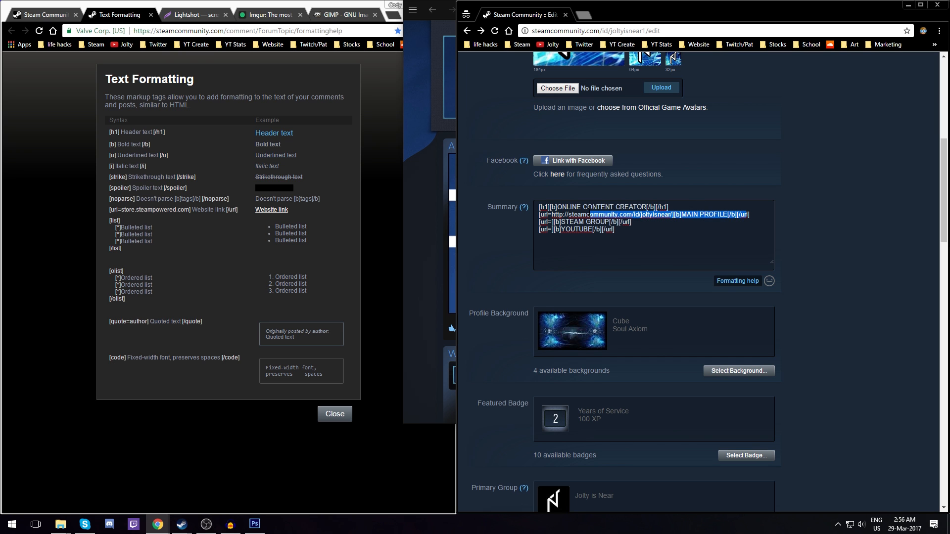
left_click(590, 215)
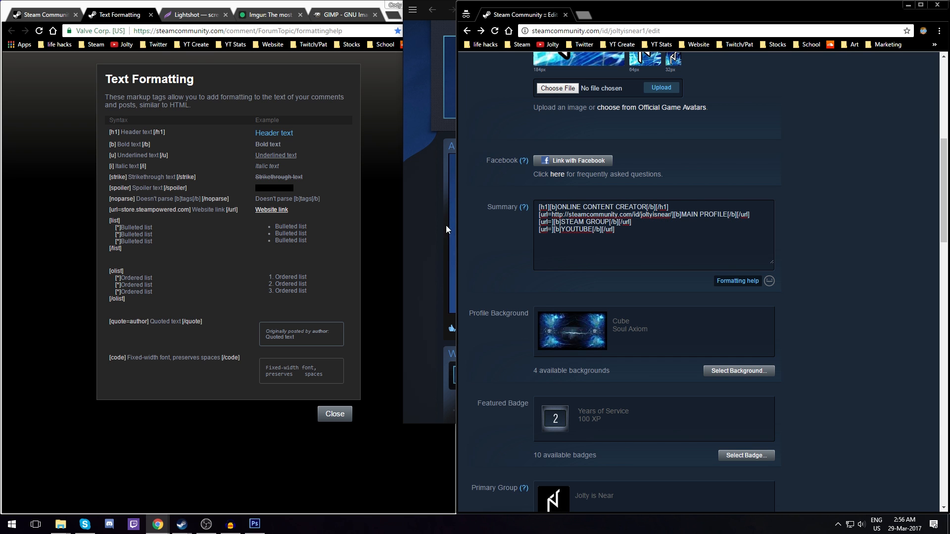
In the Steam client, open the Jolty is Near group from the profile's group list and copy its page URL
left_click(446, 226)
scroll(705, 278, "down", 5)
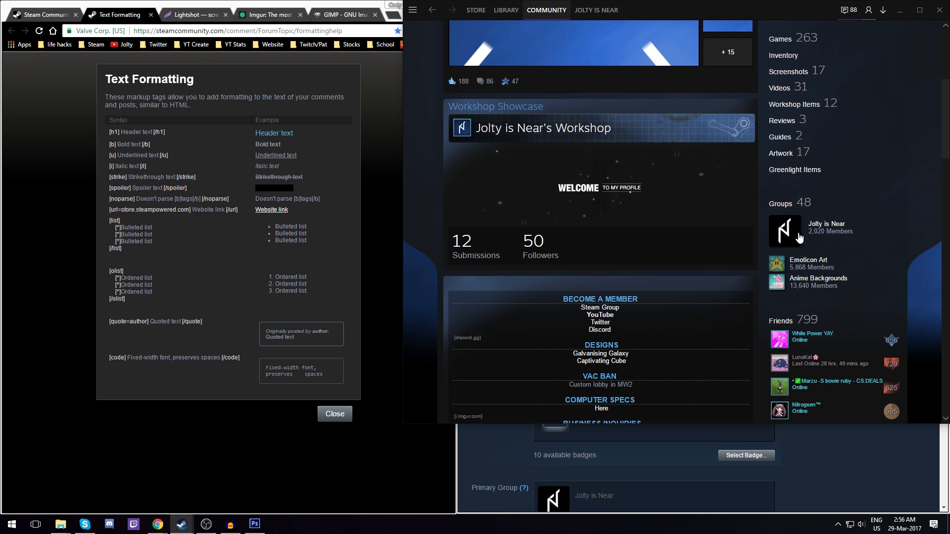
left_click(798, 234)
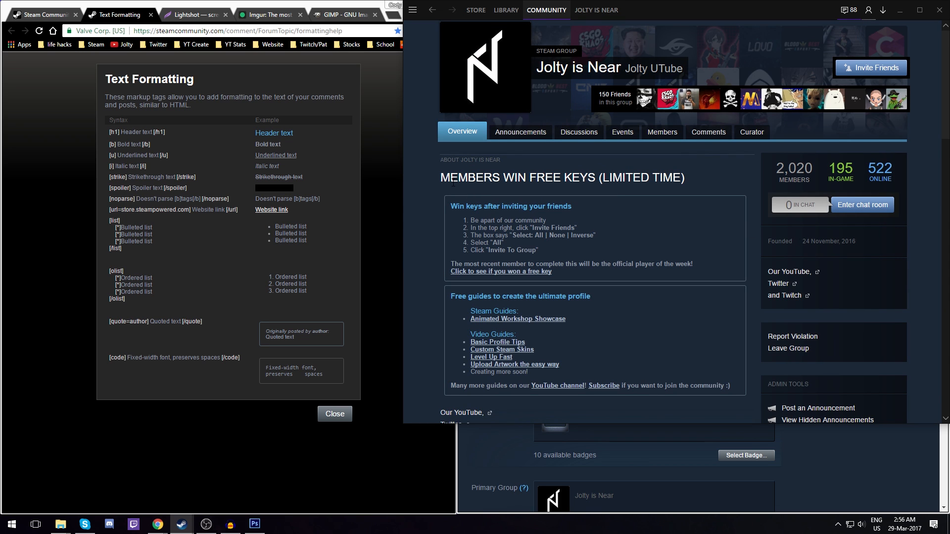
right_click(432, 181)
left_click(453, 236)
left_click(480, 456)
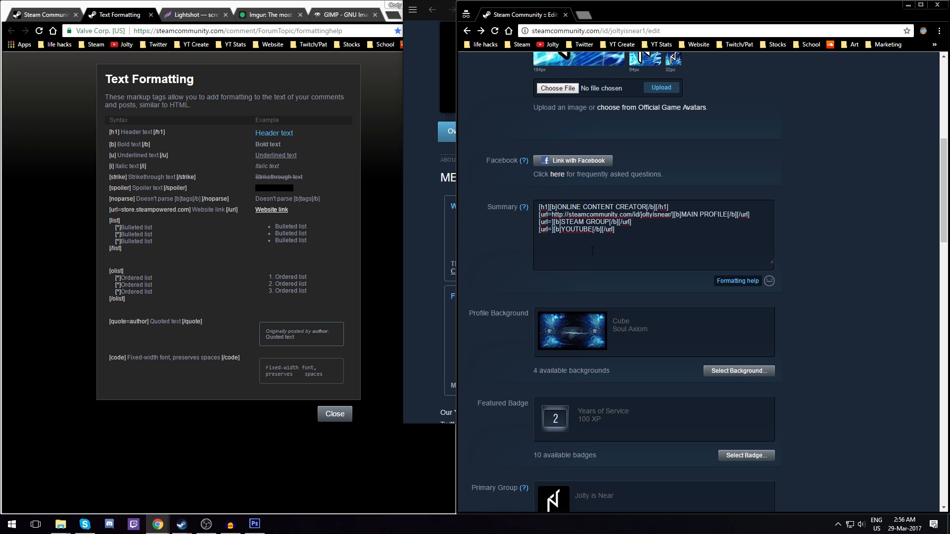
key("ctrl+v")
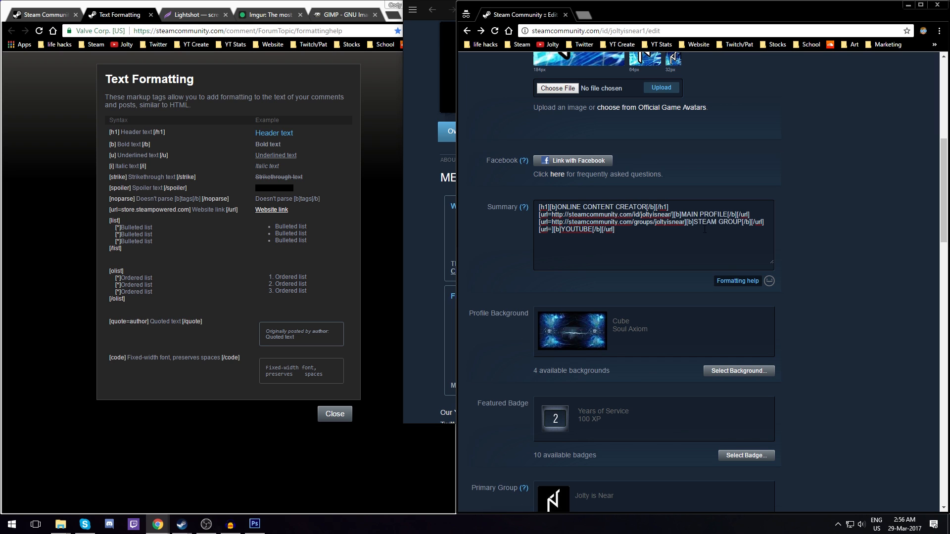
left_click_drag(718, 221, 654, 222)
left_click(655, 222)
right_click(121, 46)
left_click(156, 124)
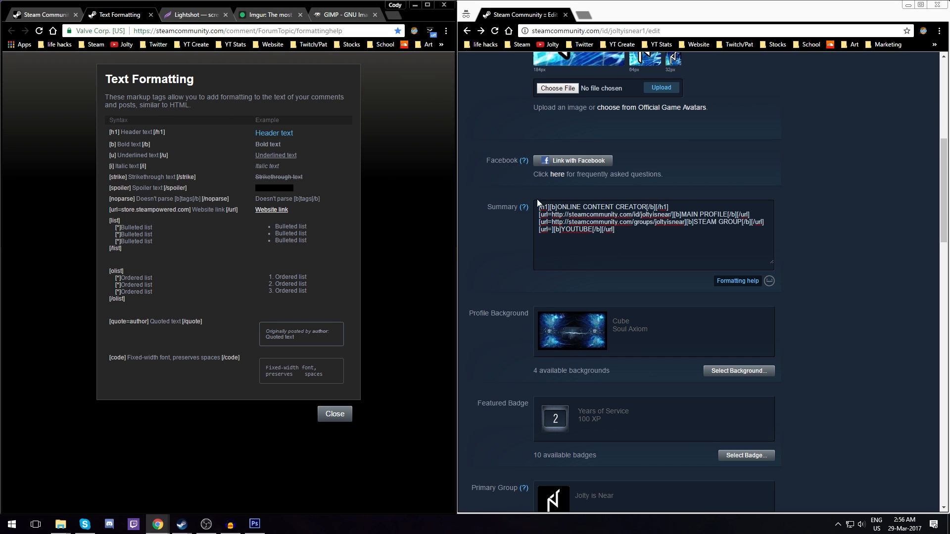
left_click(553, 230)
key("ctrl+v")
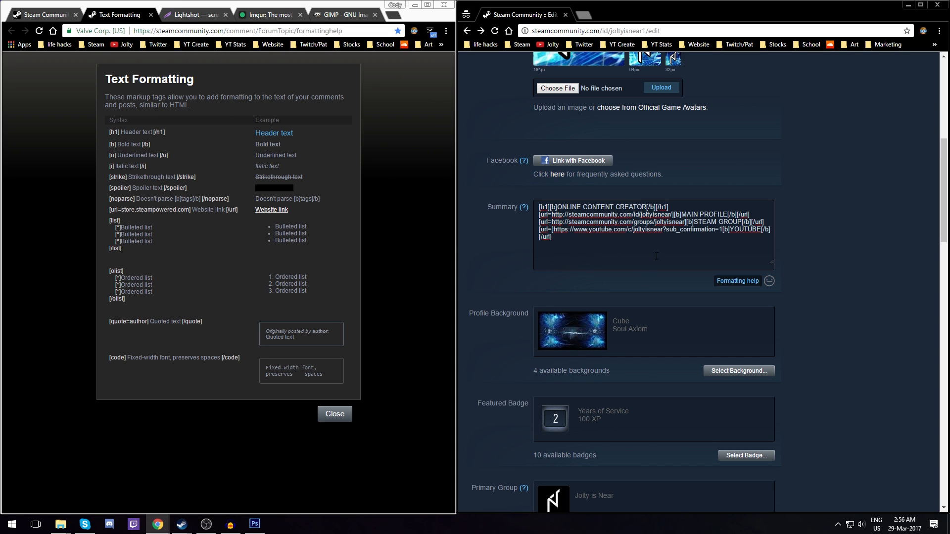
Undo the misplaced YouTube address, paste it inside the YOUTUBE line's url tag before the closing bracket, and save the profile changes
key("ctrl+z")
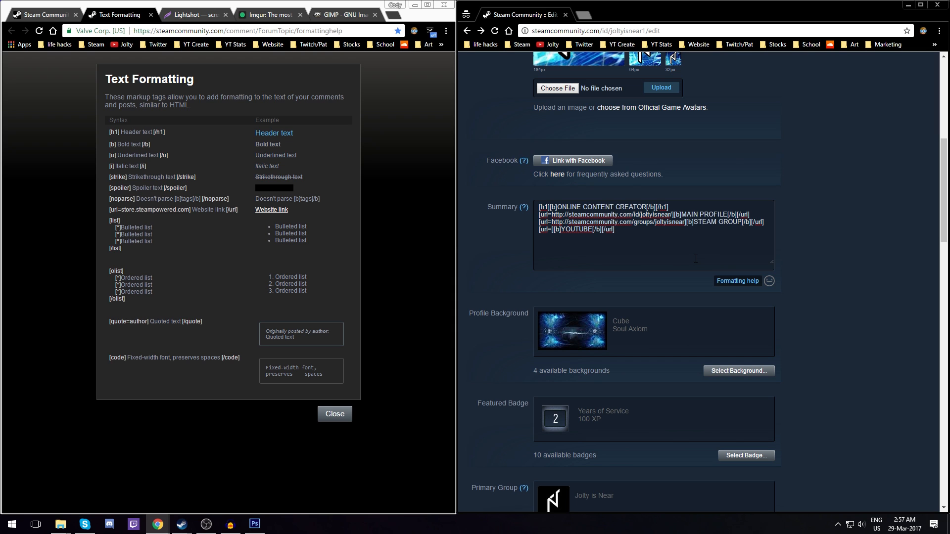
key("ctrl+v")
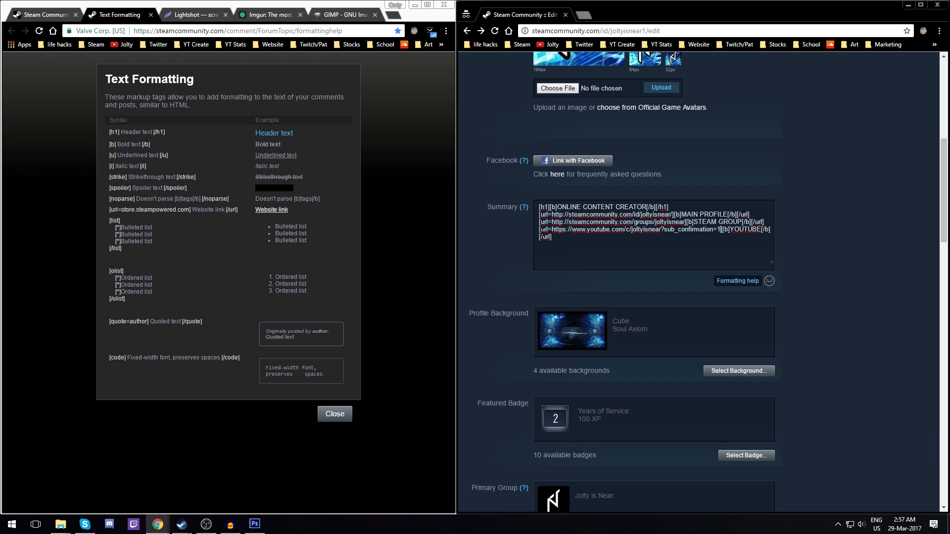
left_click_drag(539, 231, 723, 230)
left_click(722, 230)
scroll(790, 248, "down", 15)
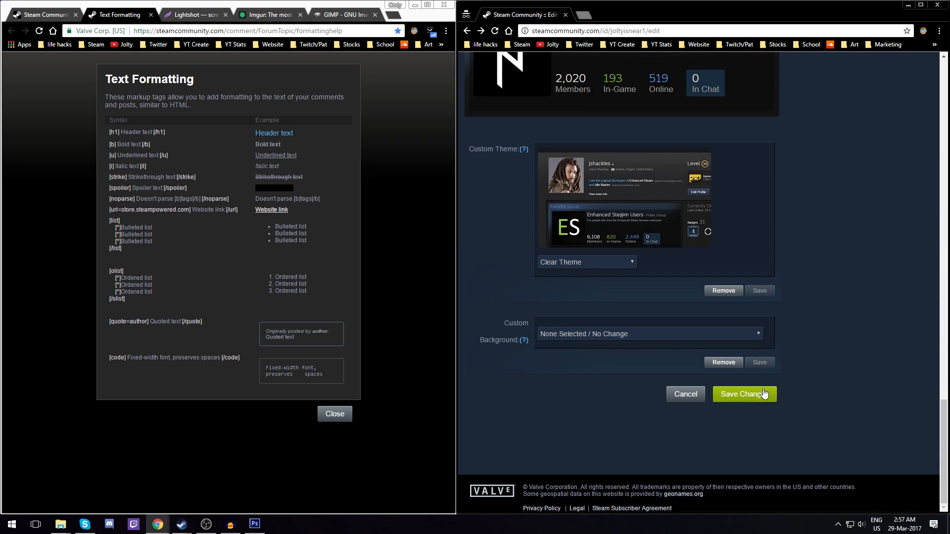
left_click(764, 394)
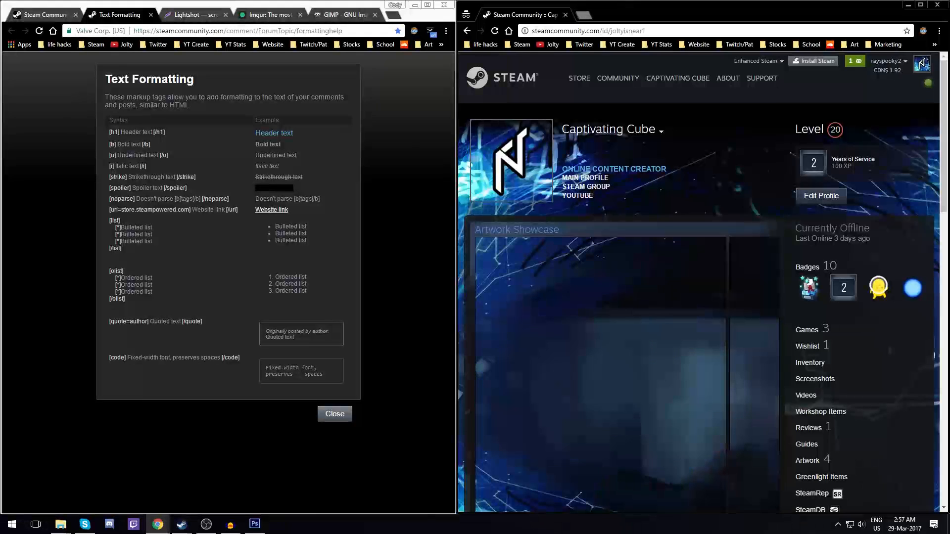
In the Steam client, test the MAIN PROFILE, STEAM GROUP and YOUTUBE links in the Captivating Cube profile summary
left_click(181, 524)
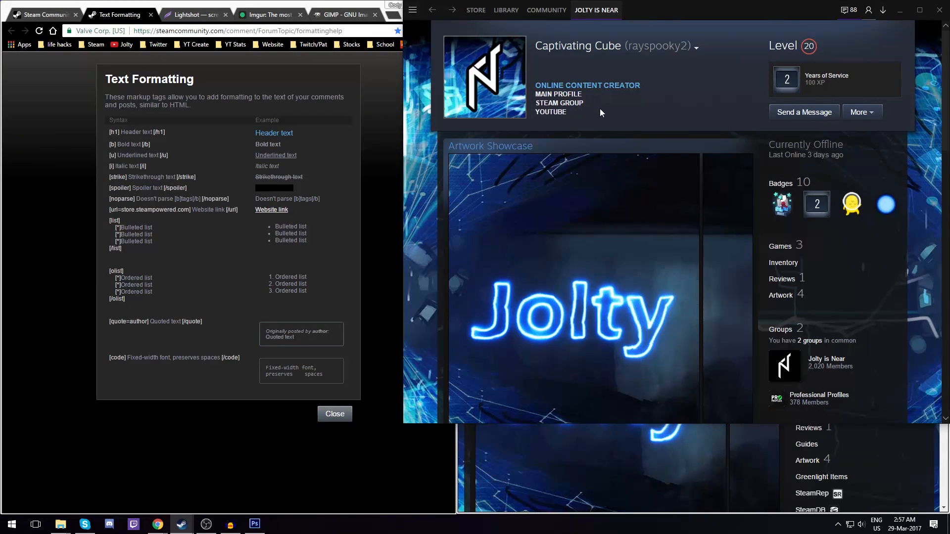
left_click(576, 96)
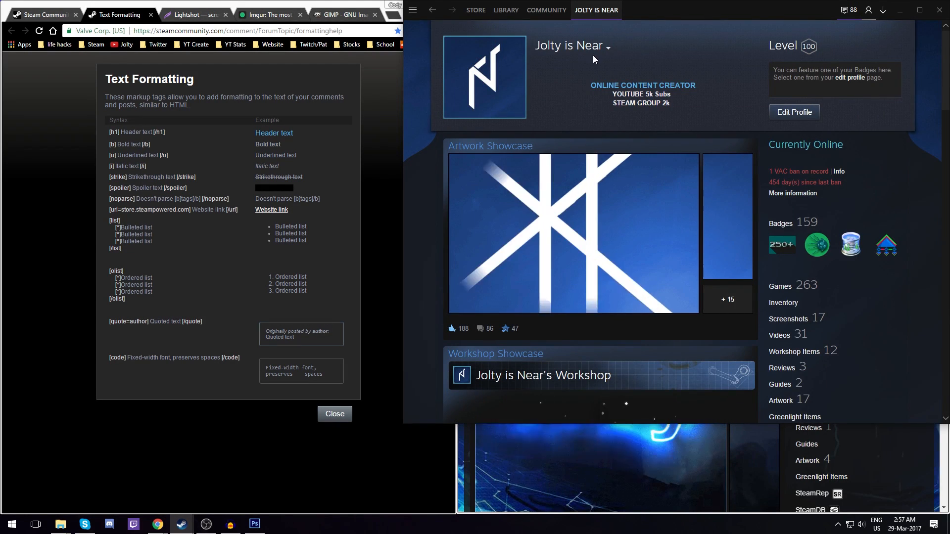
key("alt+Left")
left_click(567, 102)
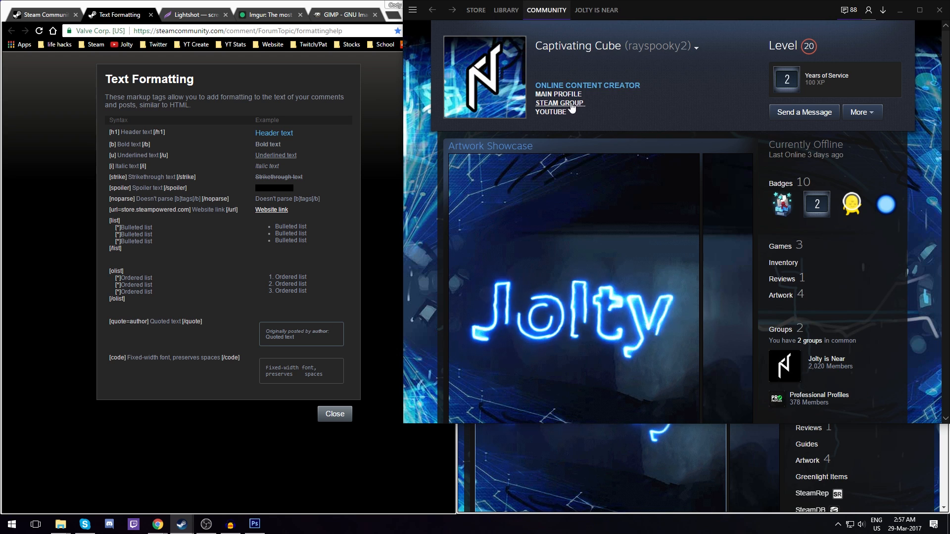
key("alt+Left")
left_click(559, 113)
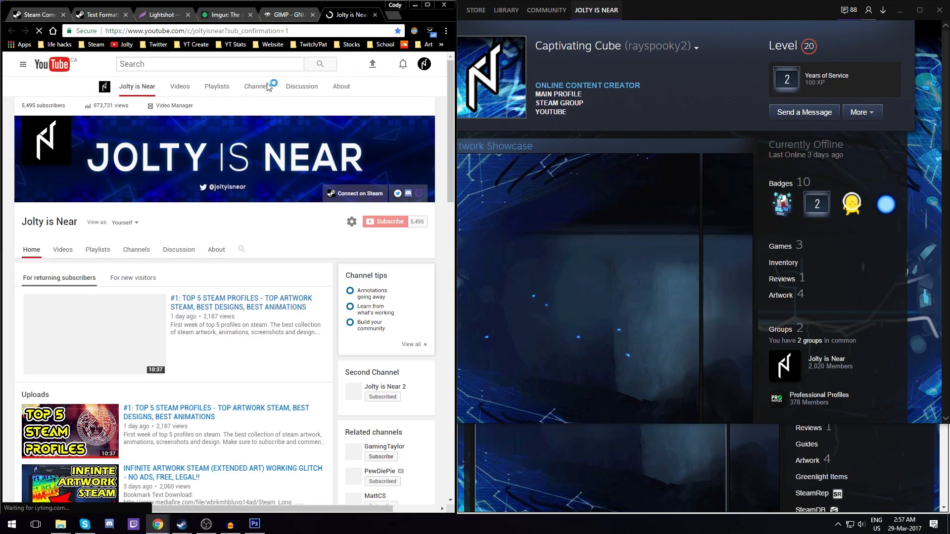
left_click(375, 15)
left_click(622, 108)
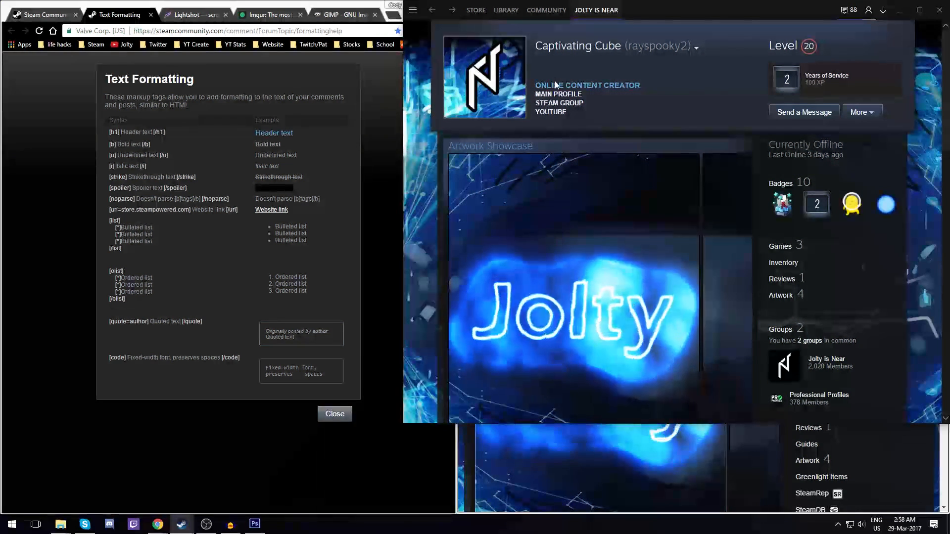
left_click_drag(553, 83, 624, 111)
left_click(644, 107)
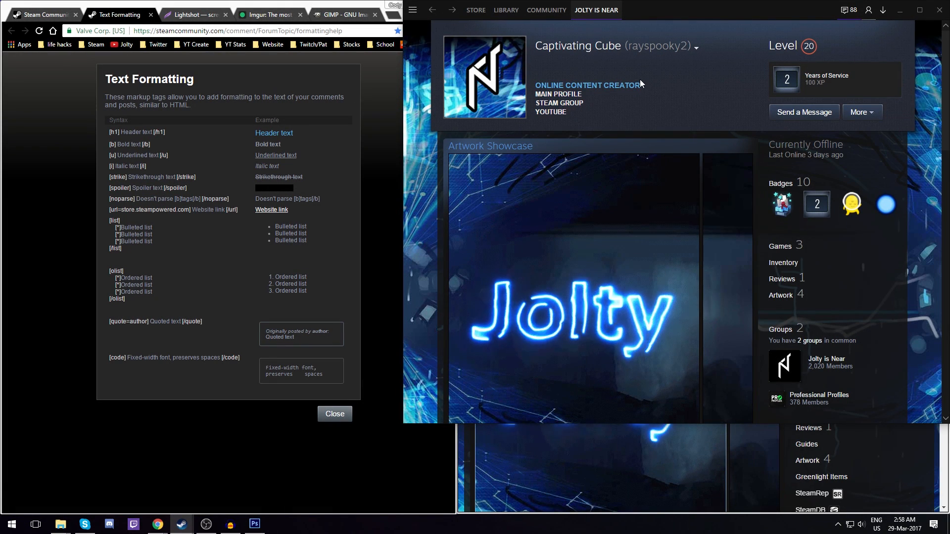
Back in the browser, reopen the profile for editing and try to indent MAIN PROFILE with a run of spaces after [b]
left_click(639, 81)
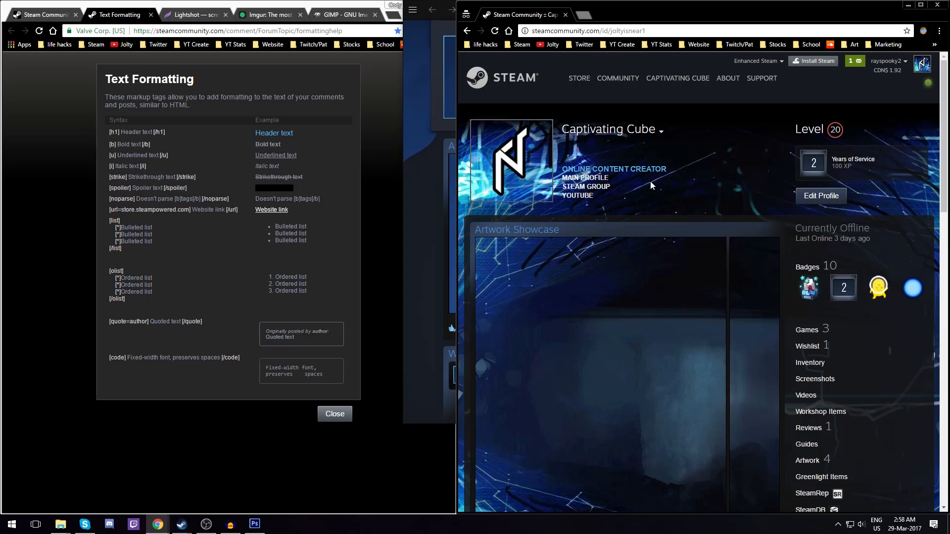
left_click(820, 194)
scroll(794, 204, "down", 7)
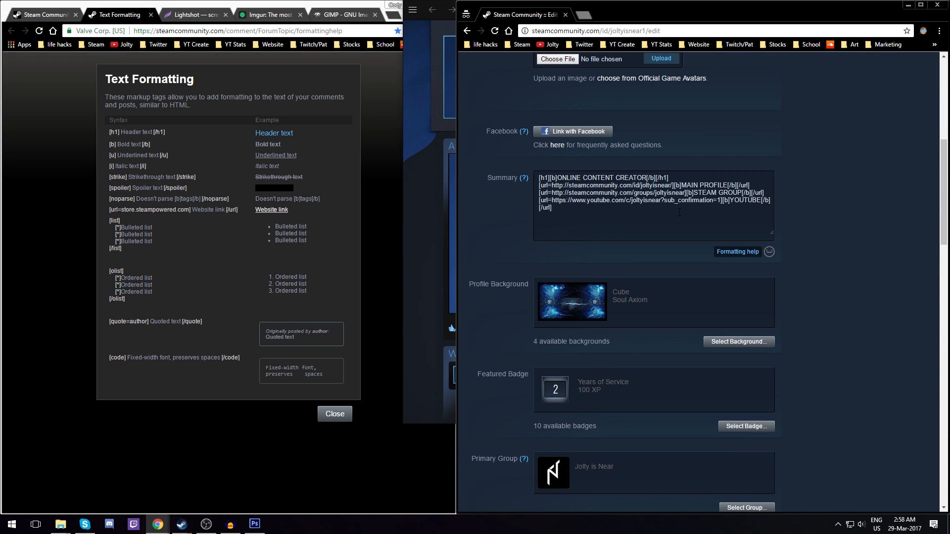
left_click_drag(657, 211, 635, 186)
left_click(635, 186)
left_click(420, 159)
left_click(836, 487)
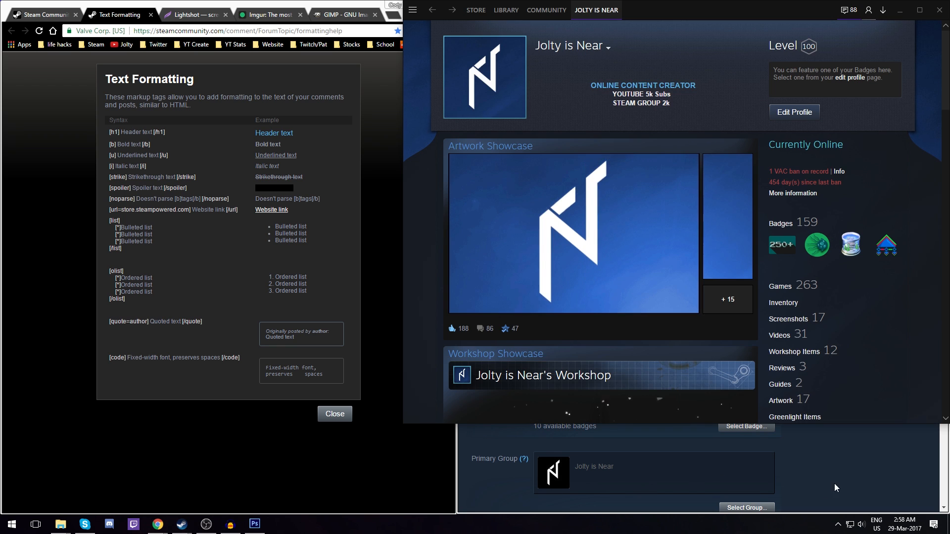
left_click(682, 185)
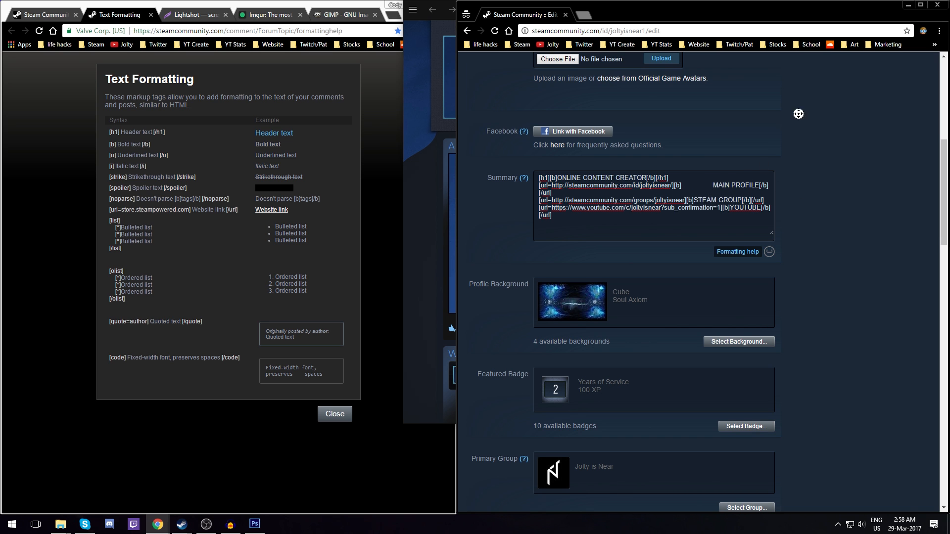
Save the profile changes and check the MAIN PROFILE line's alignment on the profile page
scroll(796, 198, "down", 10)
left_click(754, 400)
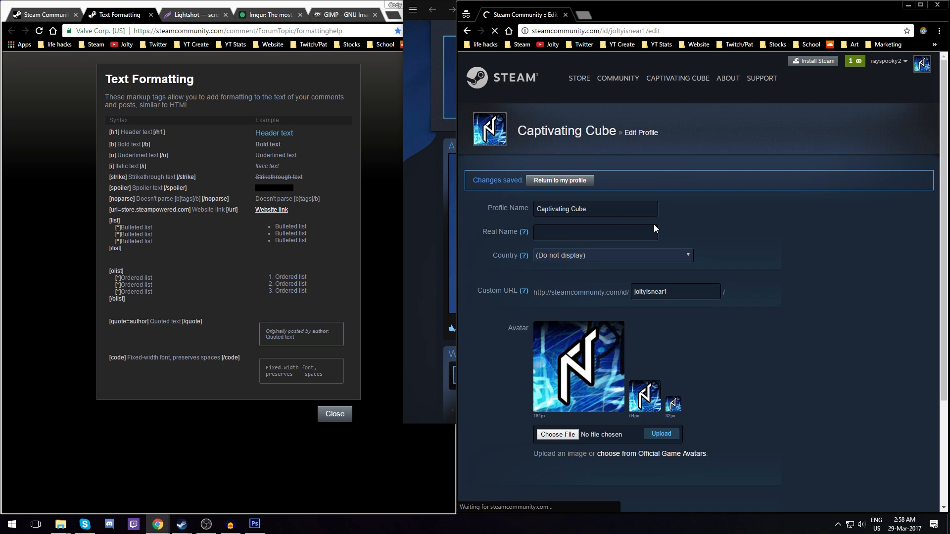
left_click(584, 136)
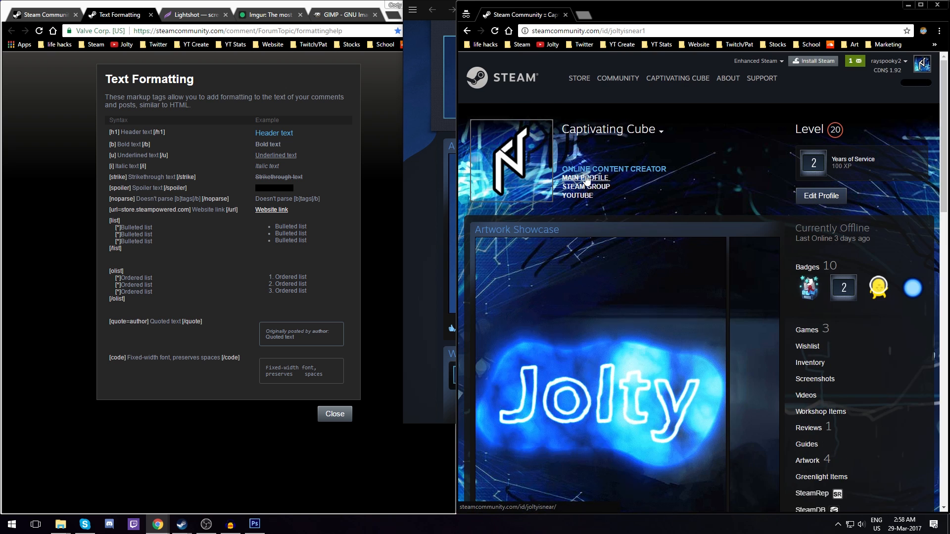
left_click_drag(559, 169, 609, 179)
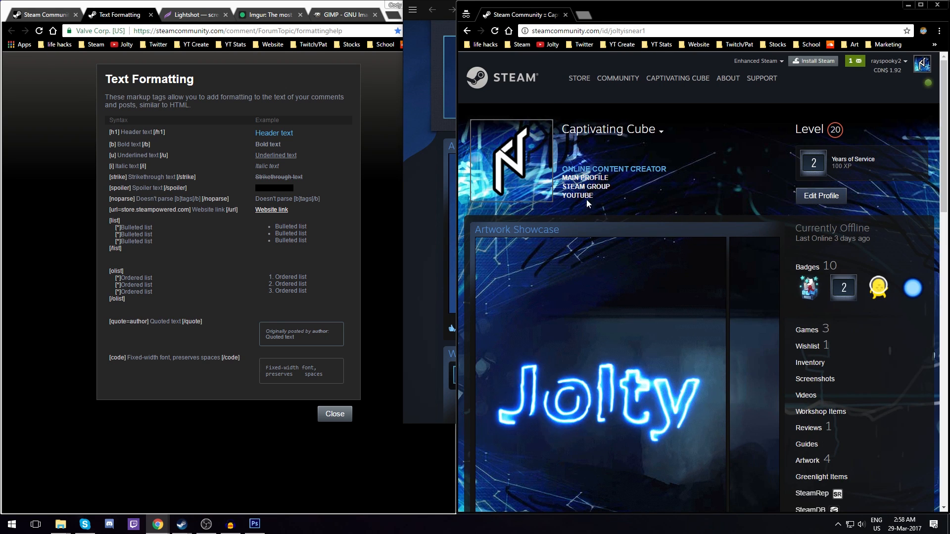
Reopen the profile for editing at the Summary text and compare with the main profile's summary in the Steam client
left_click(812, 197)
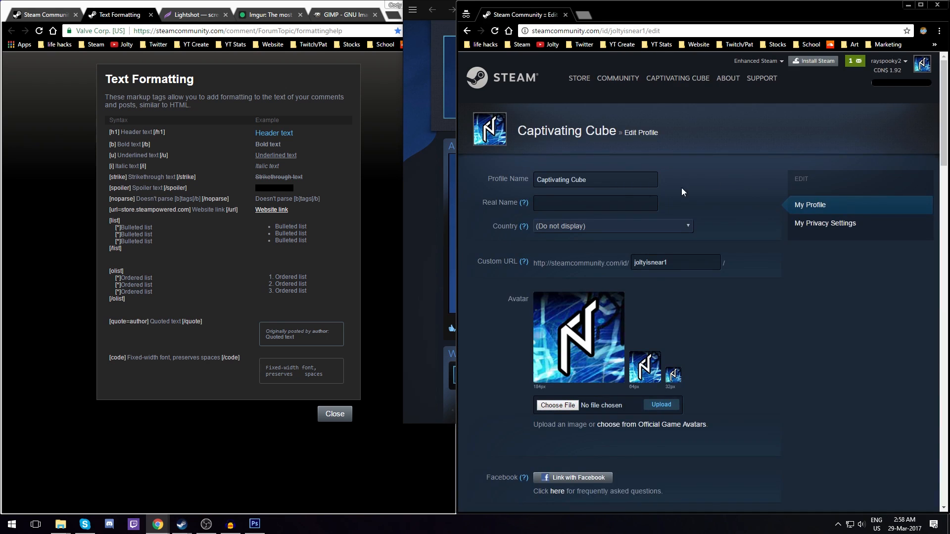
scroll(771, 170, "down", 6)
key("alt+Tab")
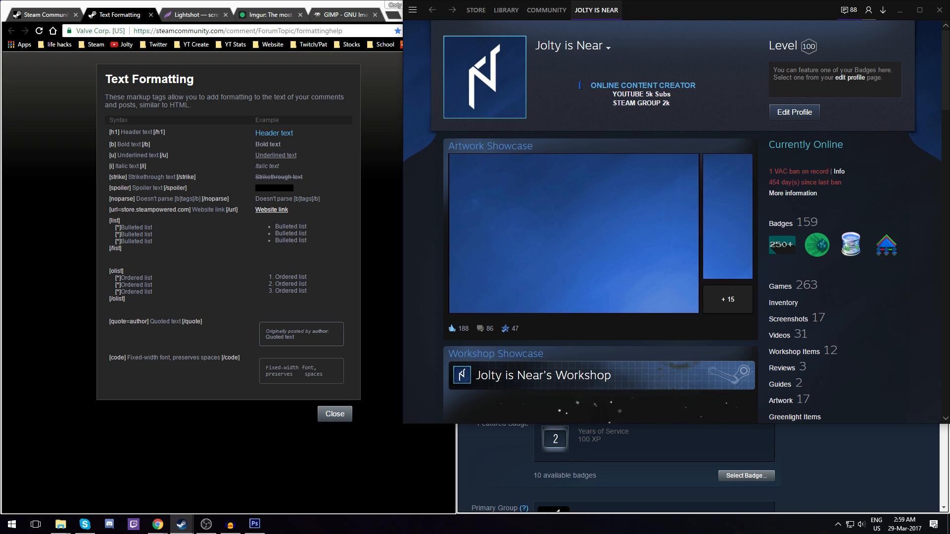
left_click(827, 470)
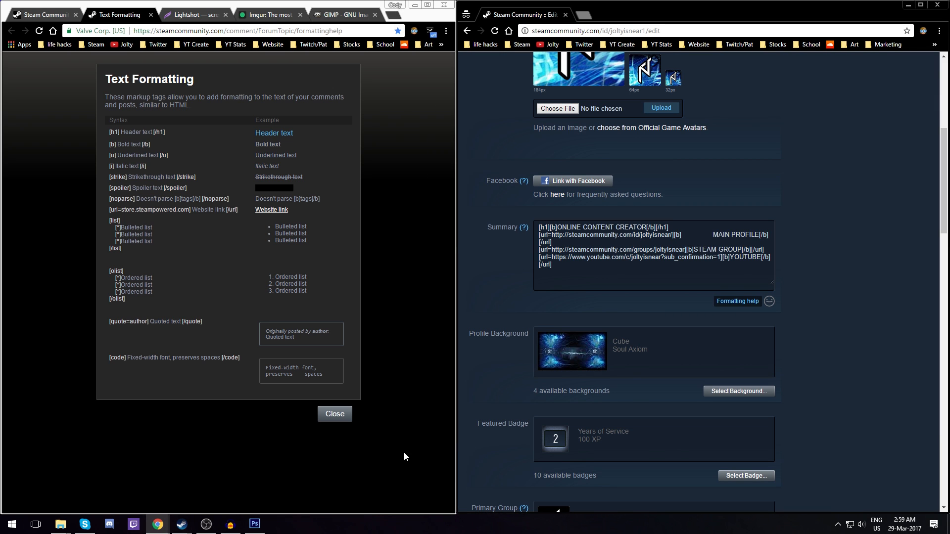
In the Steam client, look through the Jolty is Near group page down to its members and open the first administrator's profile
left_click(238, 475)
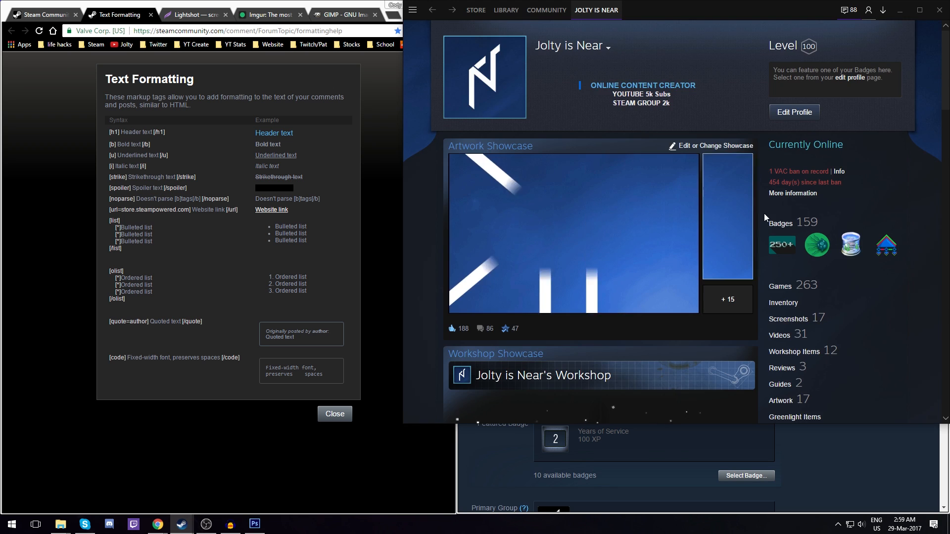
scroll(764, 213, "down", 5)
left_click(780, 235)
scroll(529, 223, "down", 4)
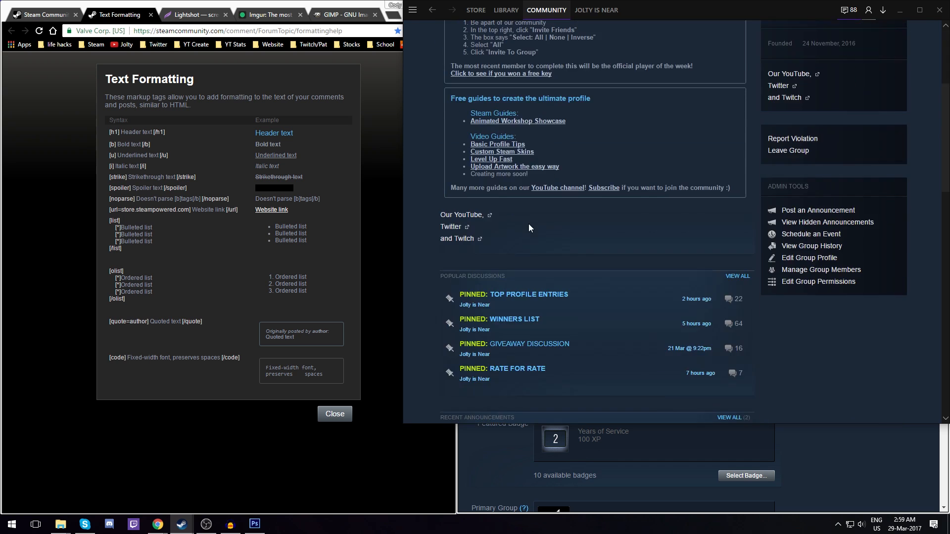
scroll(529, 227, "down", 12)
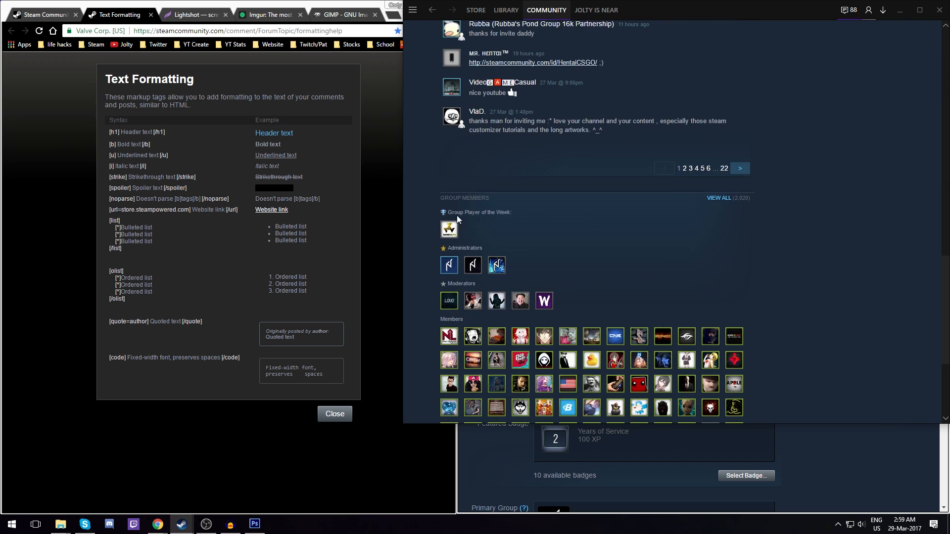
mouse_move(449, 268)
left_click(456, 267)
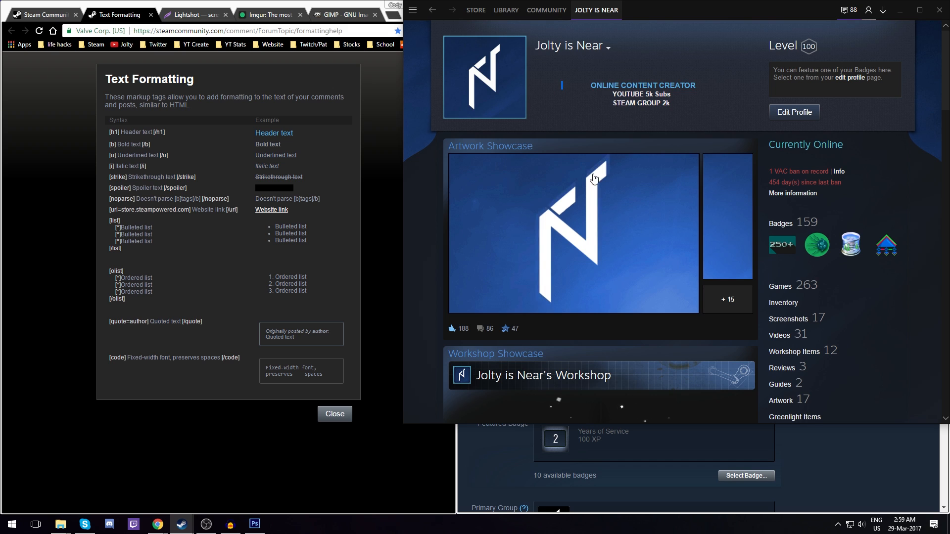
Back in the browser's Summary text, pad MAIN PROFILE, STEAM GROUP and YOUTUBE with blank spacing on both sides inside their bold tags
left_click(837, 442)
left_click(435, 440)
left_click(861, 345)
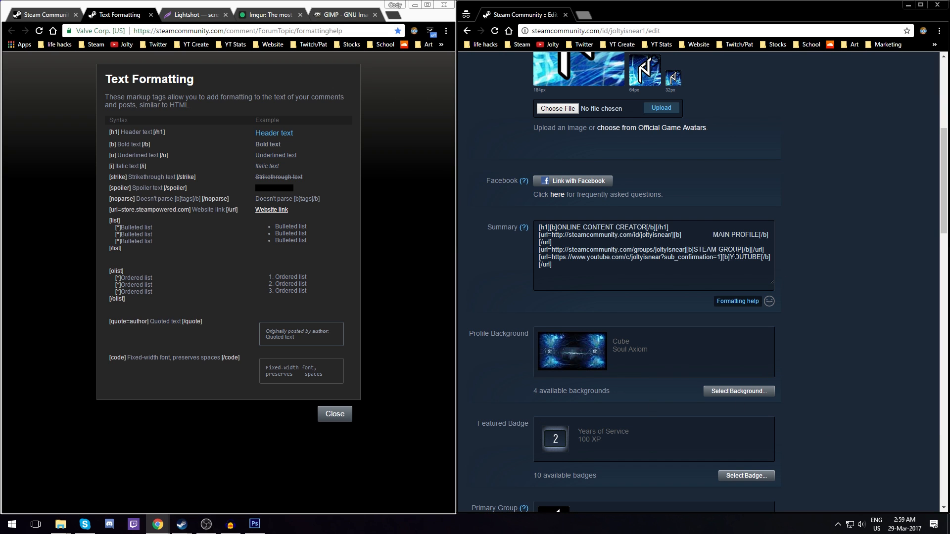
left_click_drag(714, 233, 693, 235)
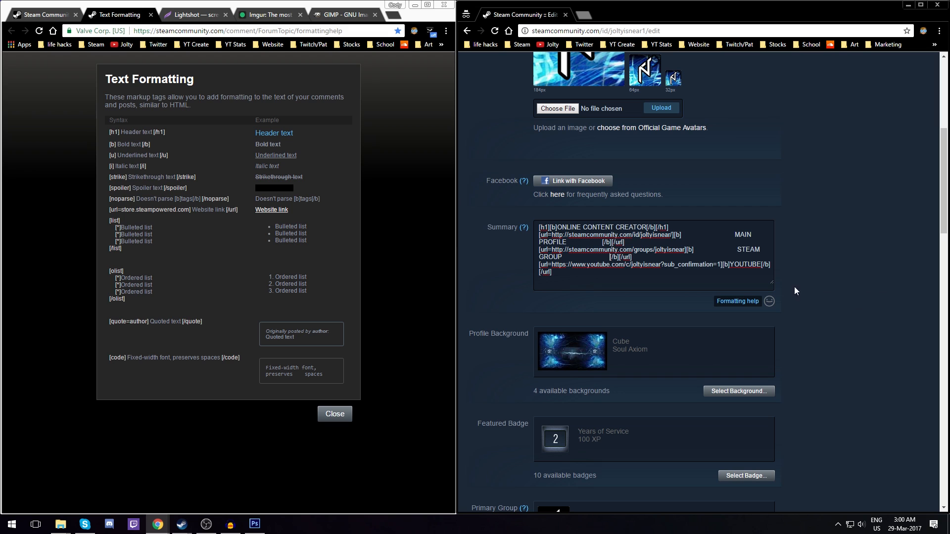
left_click(729, 265)
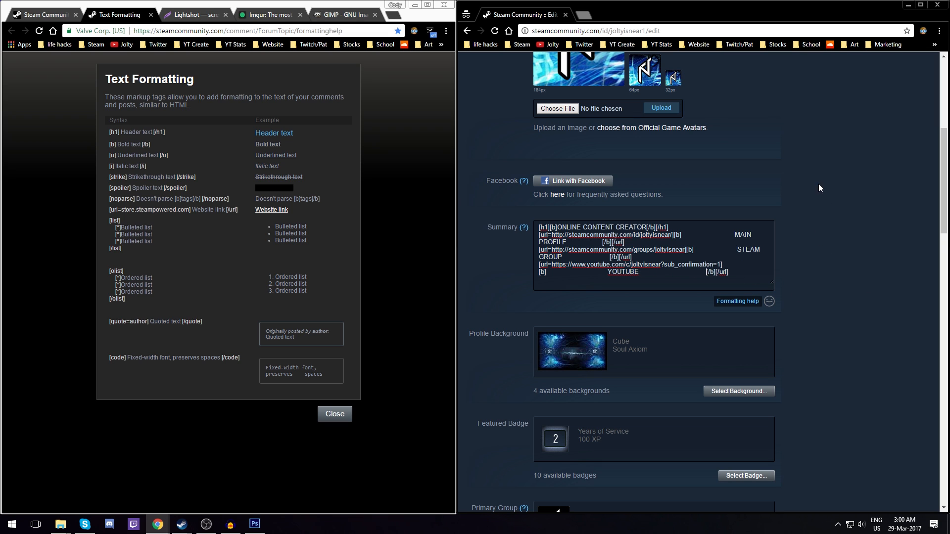
Save the profile changes and check the alignment of the padded links under the ONLINE CONTENT CREATOR header
scroll(806, 217, "down", 15)
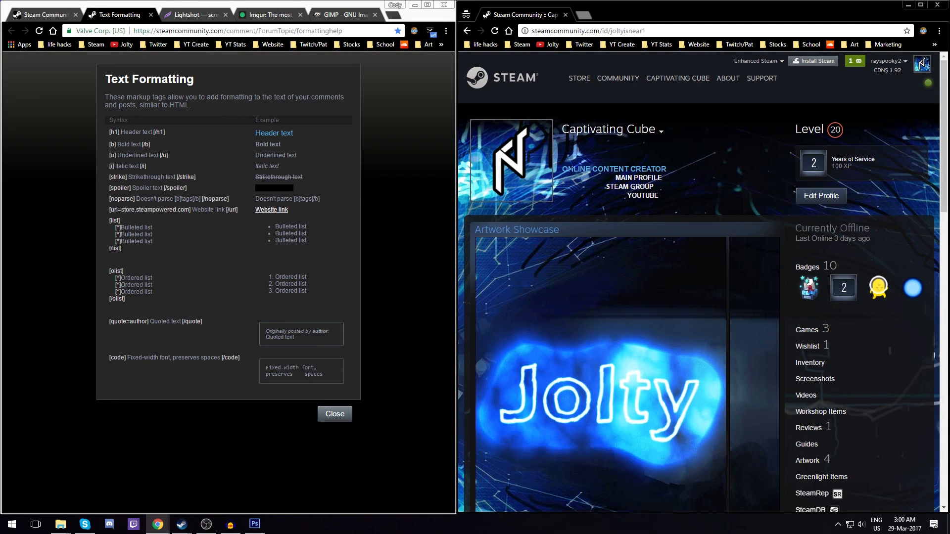
left_click_drag(562, 169, 624, 169)
left_click(626, 169)
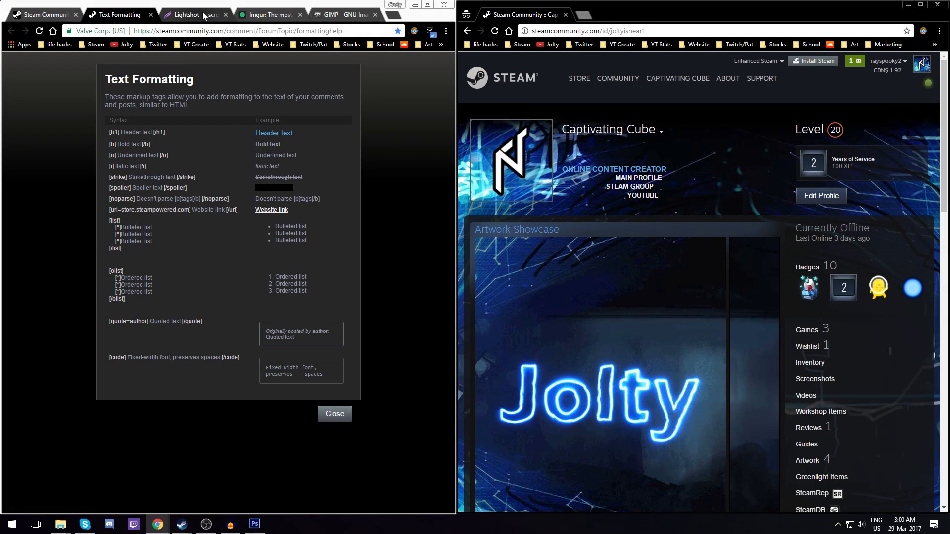
Save the black image with white vertical lines from the Imgur post to the Desktop as hqrhRbC.png
left_click(270, 14)
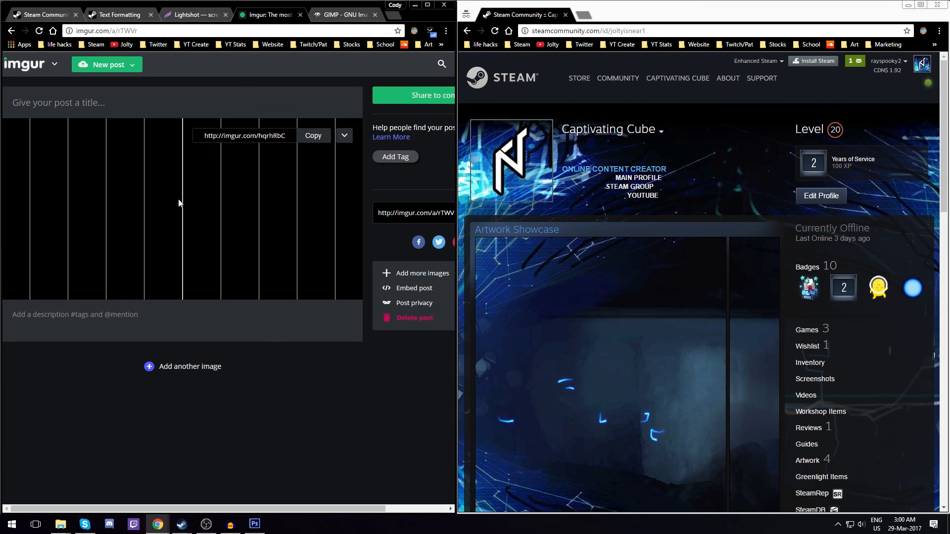
right_click(194, 181)
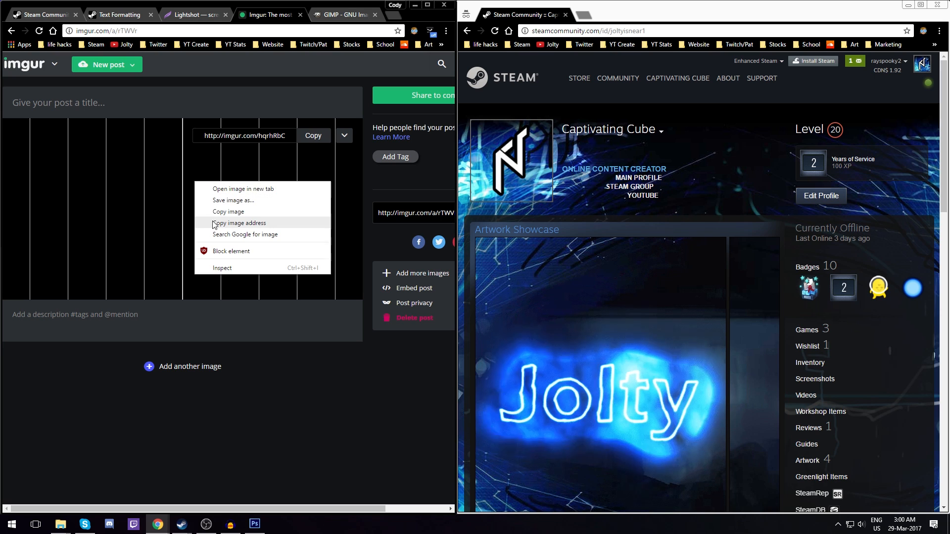
left_click(225, 199)
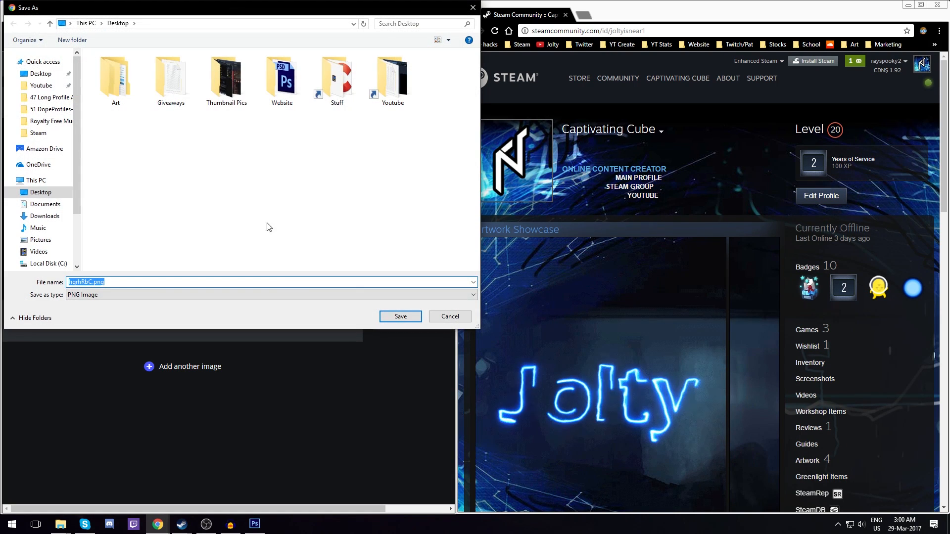
key("Return")
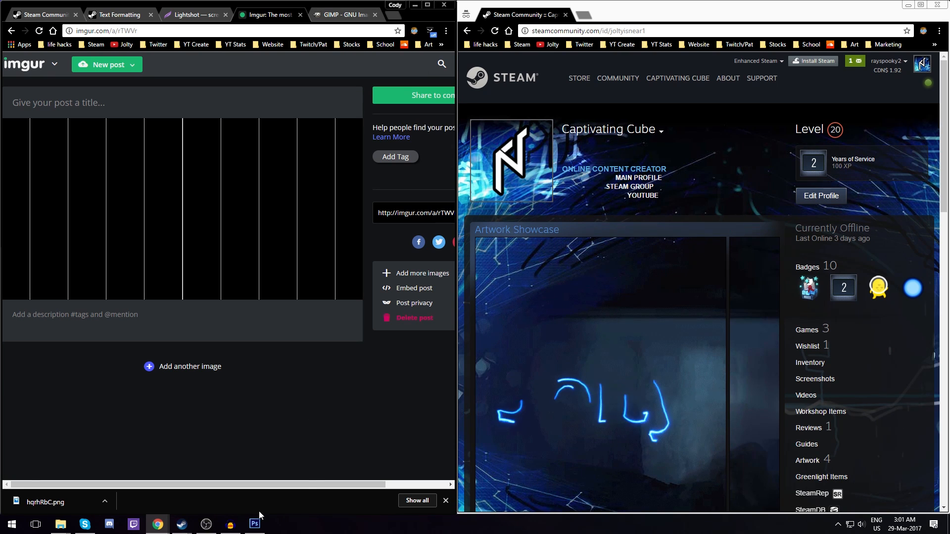
From the Lightshot site prnt.sc, download the Windows installer setup-lightshot.exe and keep the file
left_click(194, 15)
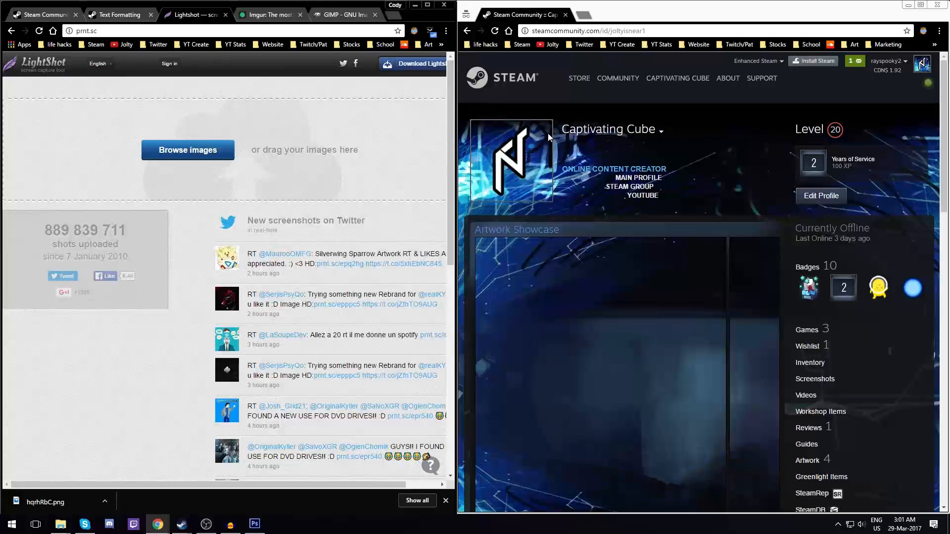
left_click(82, 31)
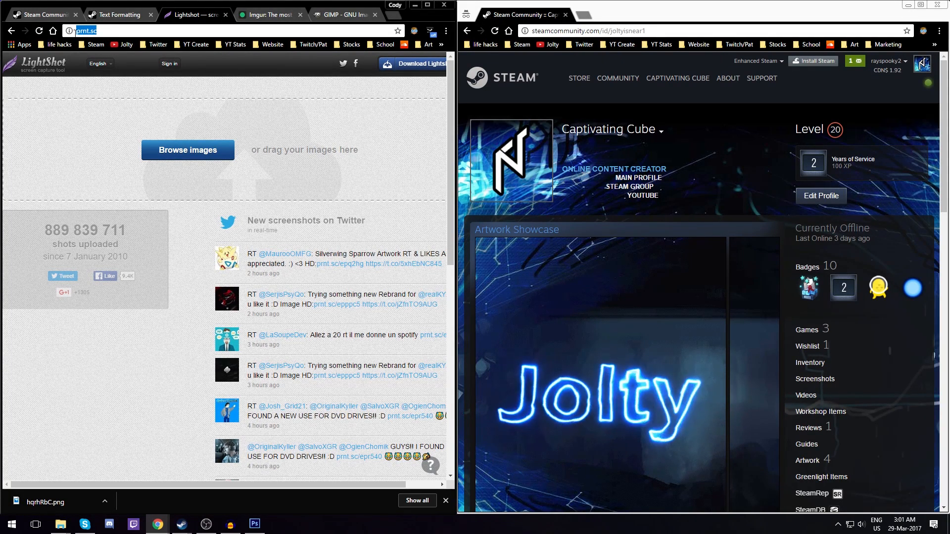
left_click_drag(75, 33, 92, 31)
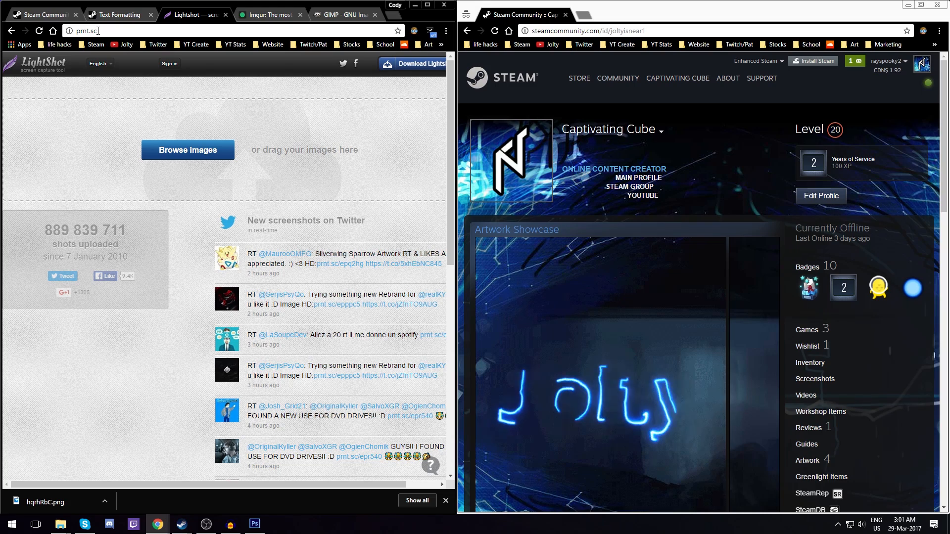
scroll(384, 87, "right", 1)
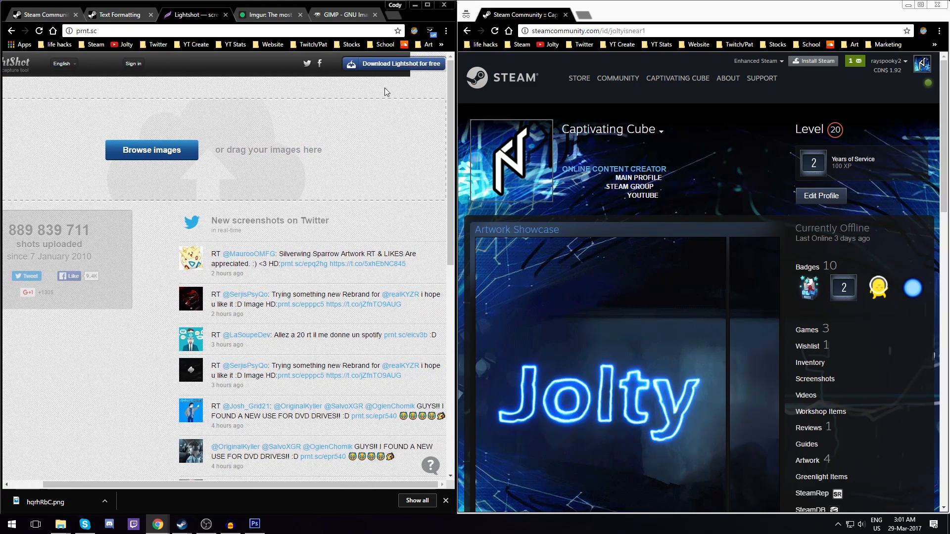
left_click(410, 68)
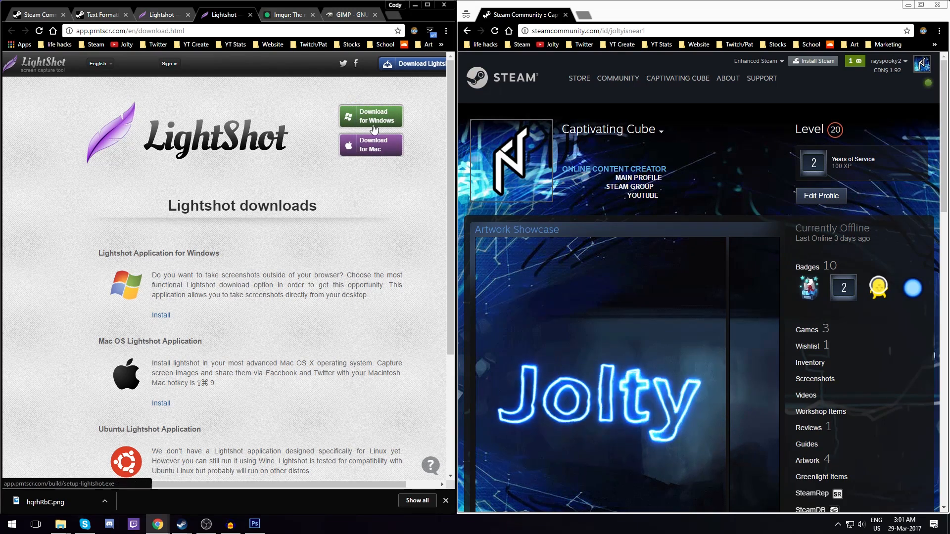
left_click(378, 121)
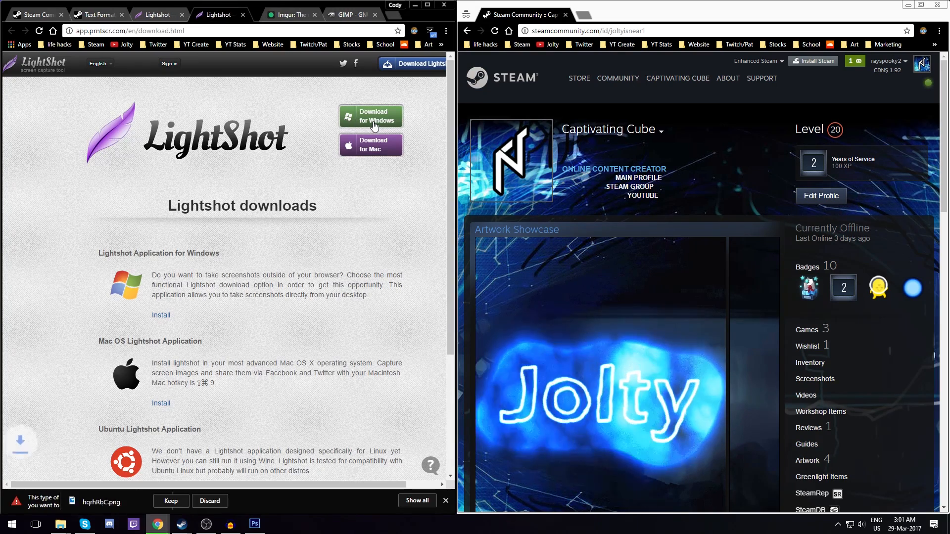
left_click(169, 504)
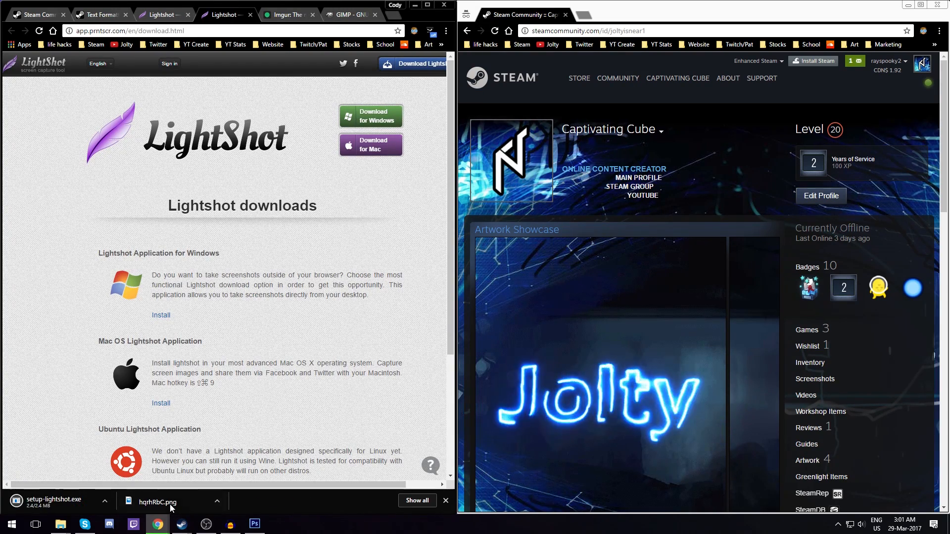
Close the two Lightshot pages and look at the GIMP website's address and its download option
left_click(251, 14)
left_click(178, 14)
left_click(188, 14)
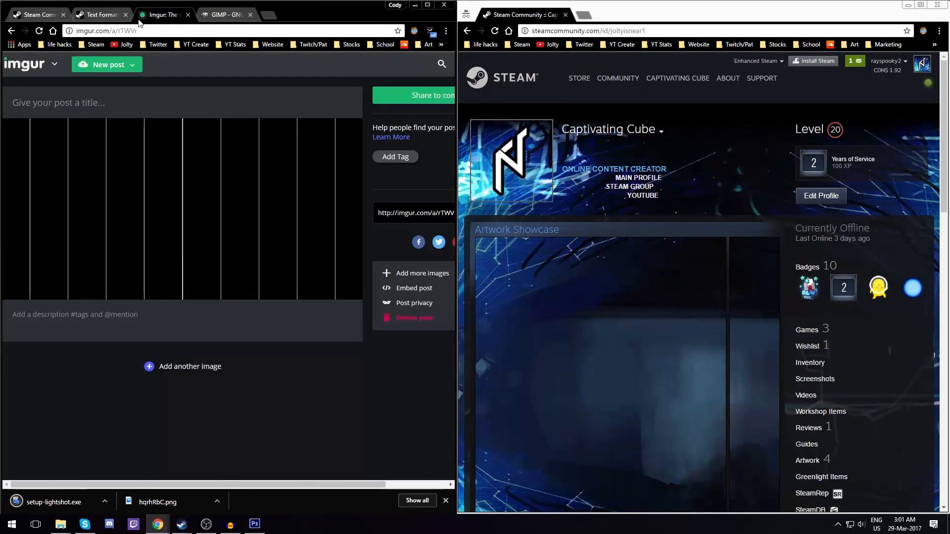
left_click(104, 14)
left_click(337, 15)
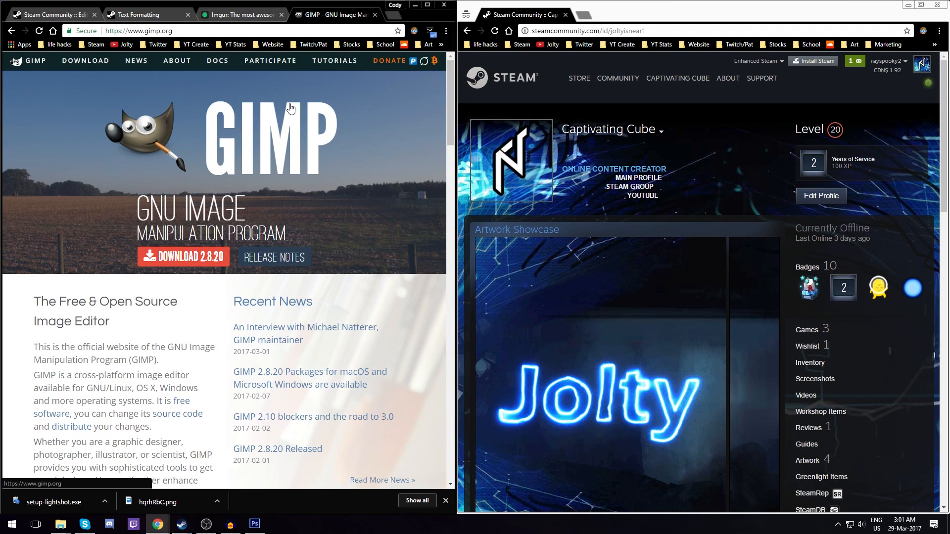
mouse_move(172, 31)
left_mouse_down()
mouse_move(128, 33)
mouse_move(177, 32)
left_mouse_up()
left_click(183, 28)
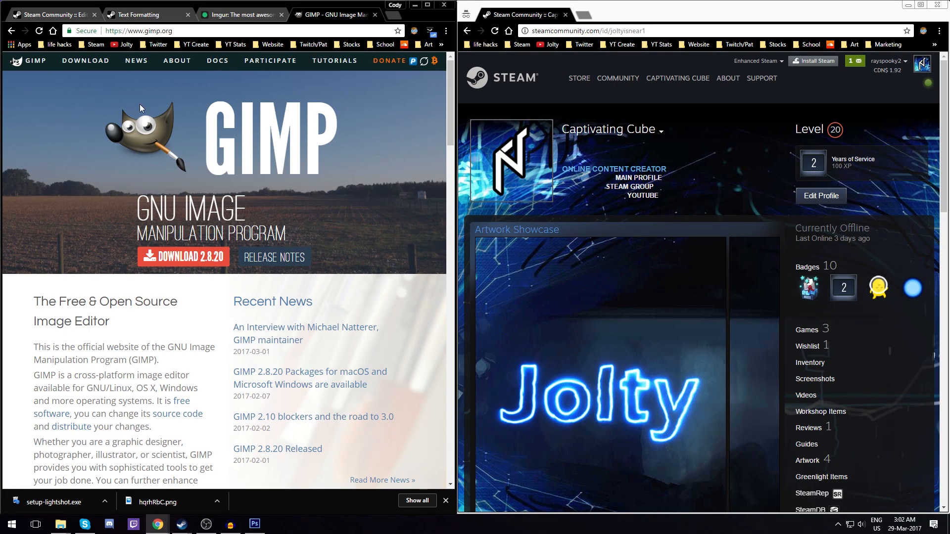
left_click(82, 64)
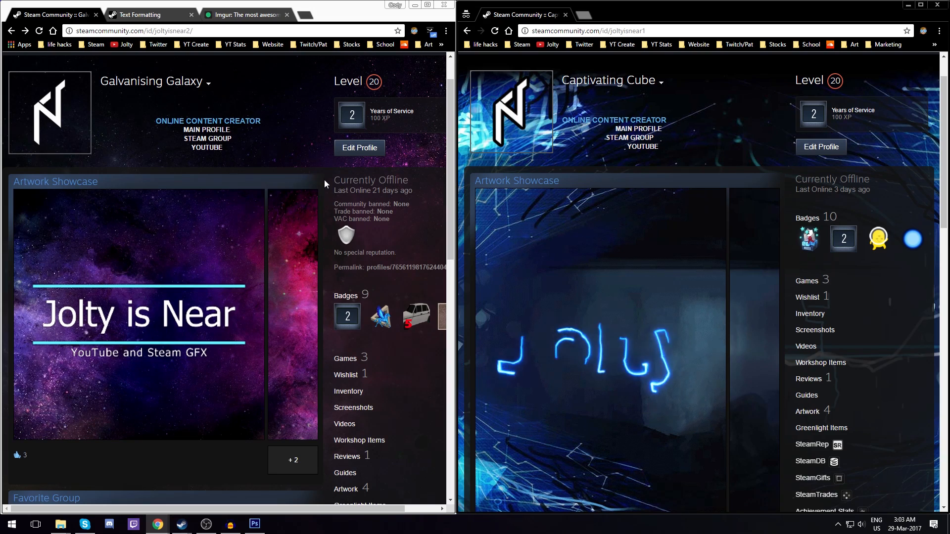
Capture the summary text area of the Captivating Cube profile with Lightshot at about 453x102 px and save the screenshot to the Desktop
scroll(320, 186, "down", 7)
scroll(320, 185, "up", 8)
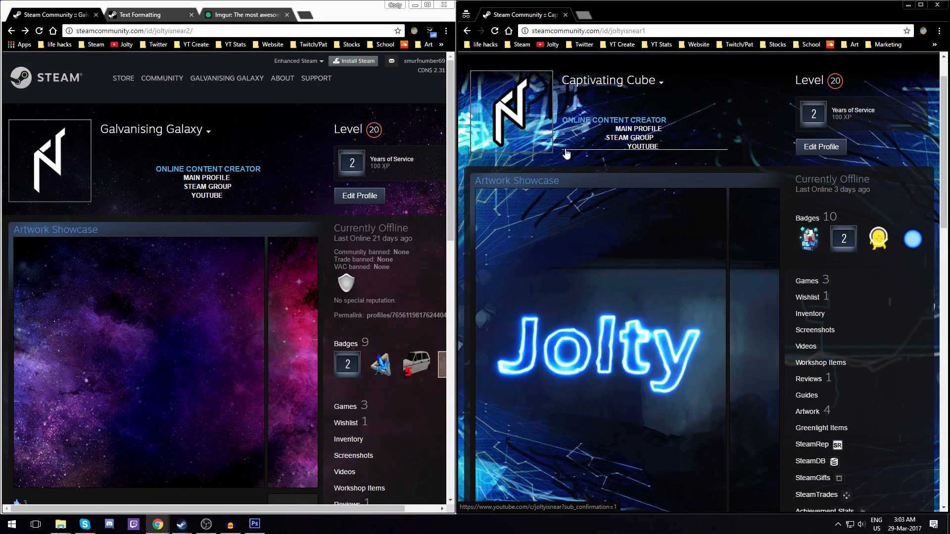
key("Print")
left_click_drag(561, 107, 779, 161)
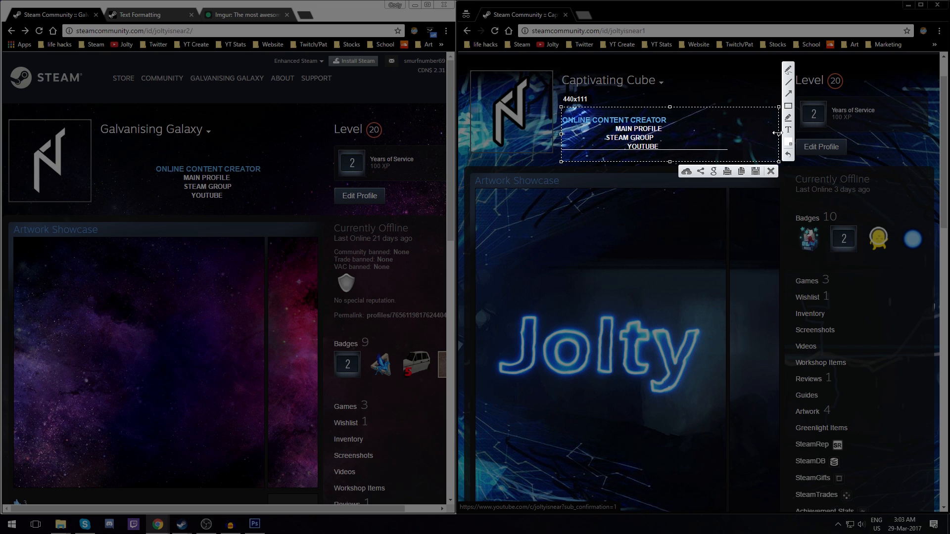
left_click_drag(776, 133, 780, 134)
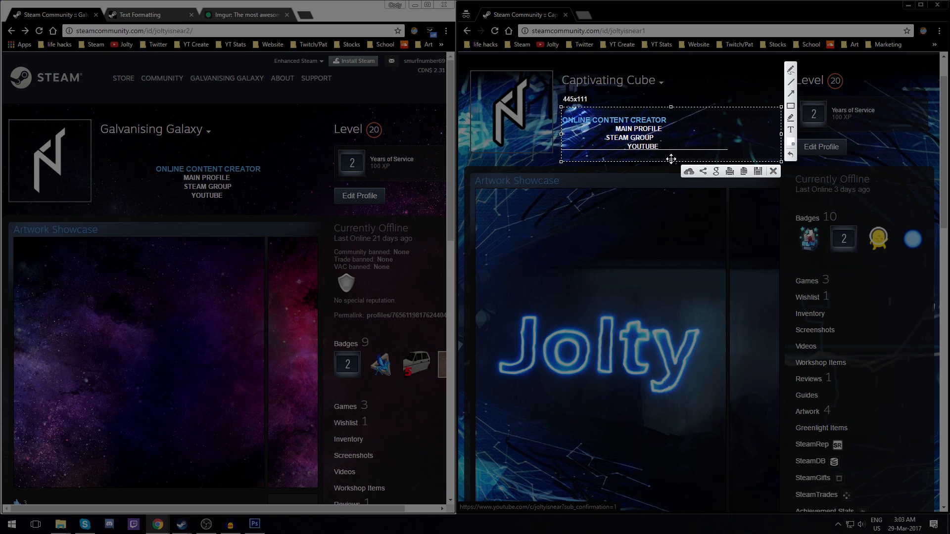
left_click_drag(669, 162, 665, 228)
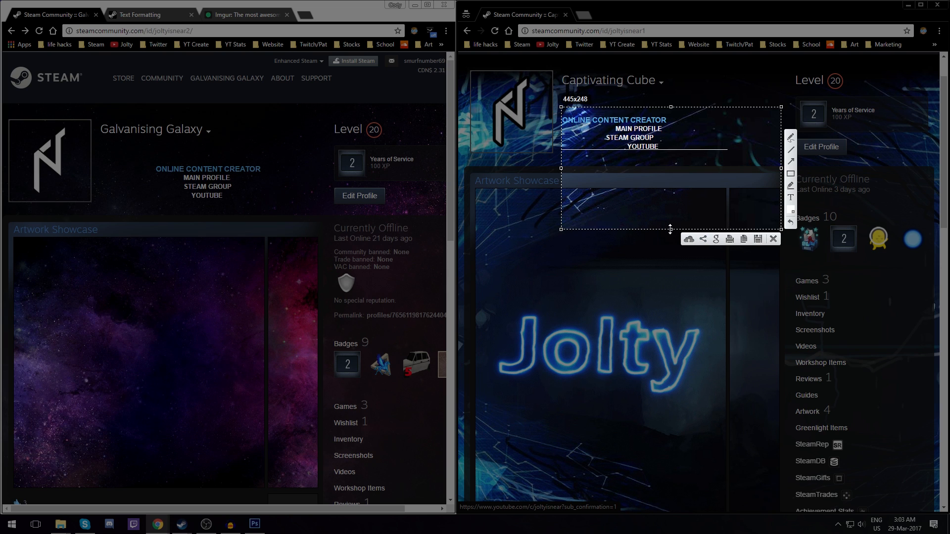
left_click_drag(670, 229, 673, 184)
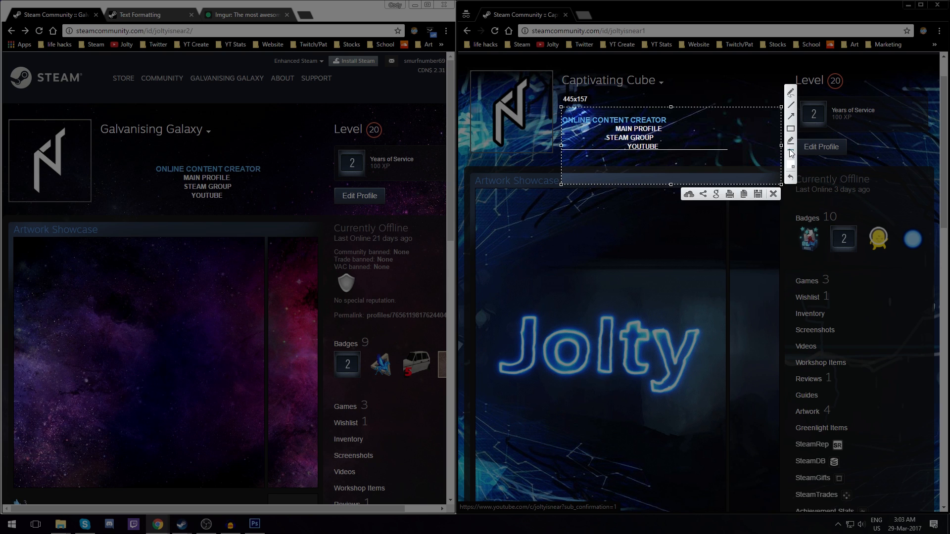
left_click_drag(781, 145, 803, 148)
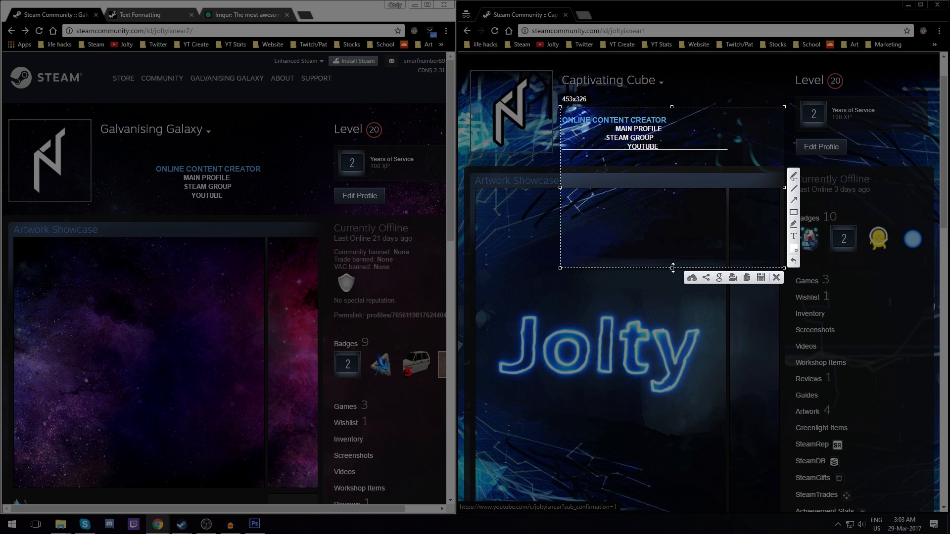
left_click_drag(673, 268, 684, 159)
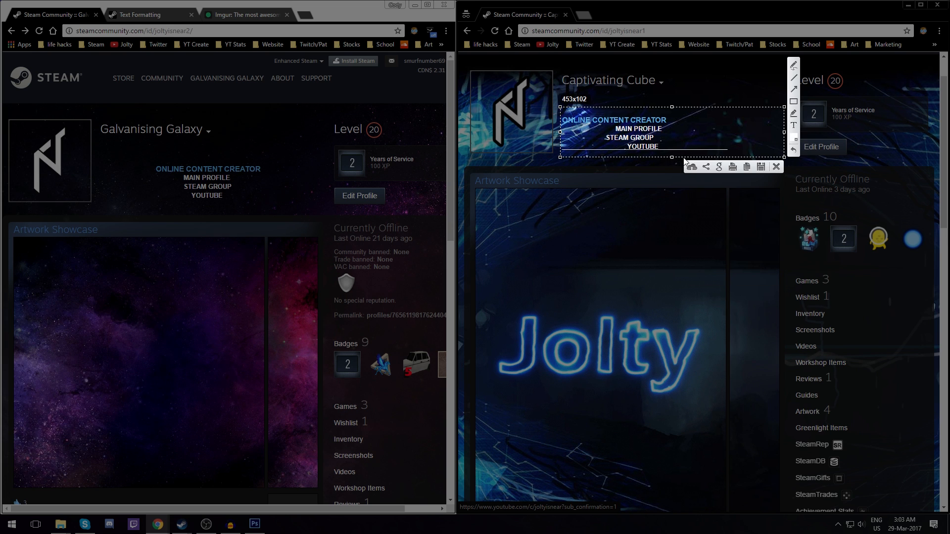
left_click(762, 167)
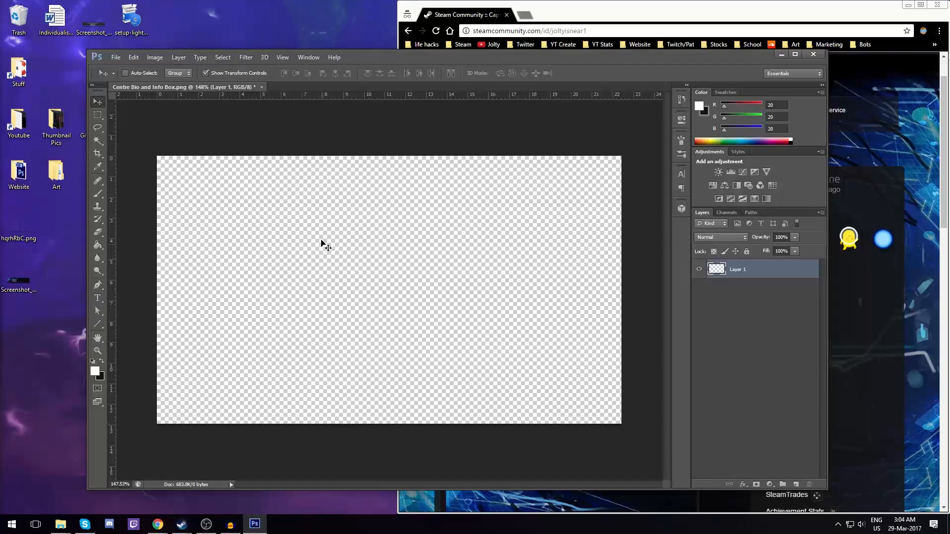
In Photoshop, place hqrhRbC.png from the Desktop into the Centre Bio and Info Box.png document and commit the placement
left_click_drag(377, 56, 402, 62)
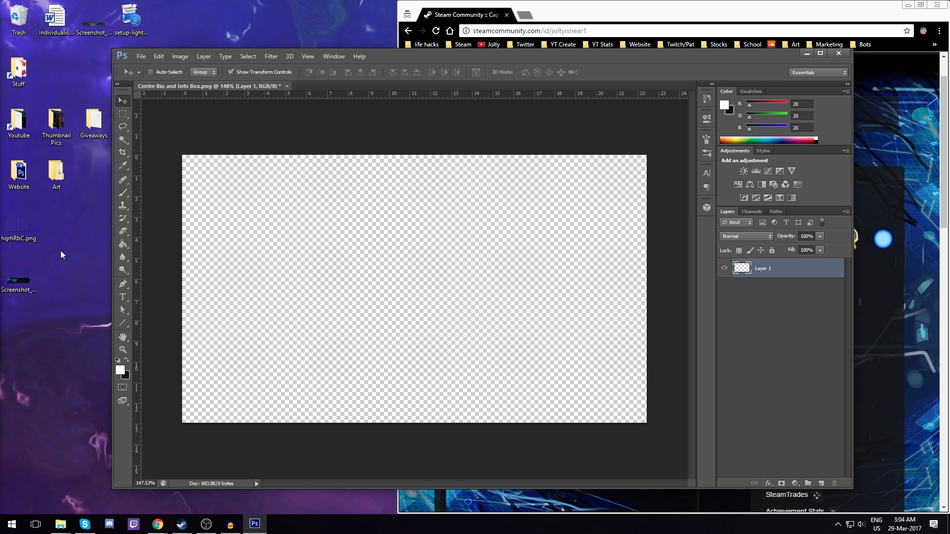
left_click_drag(28, 229, 346, 236)
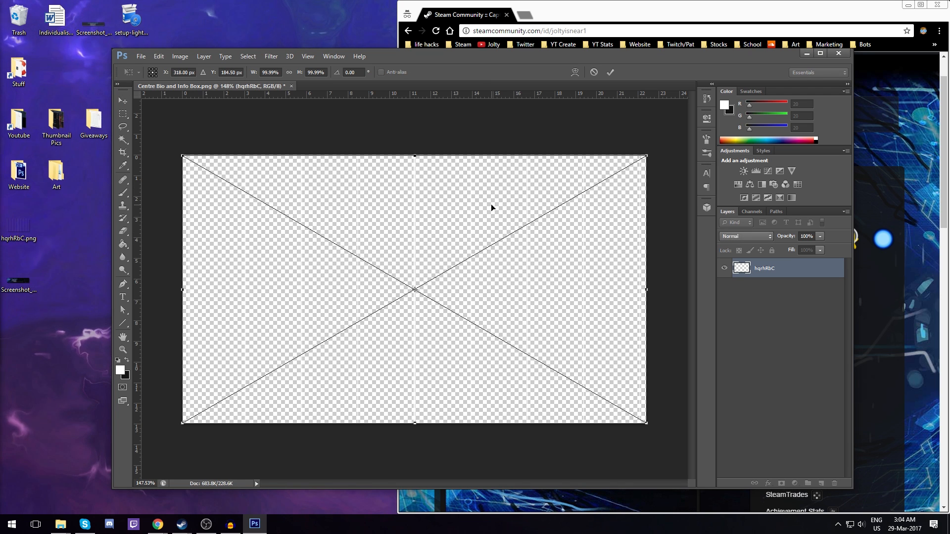
scroll(491, 203, "up", 1)
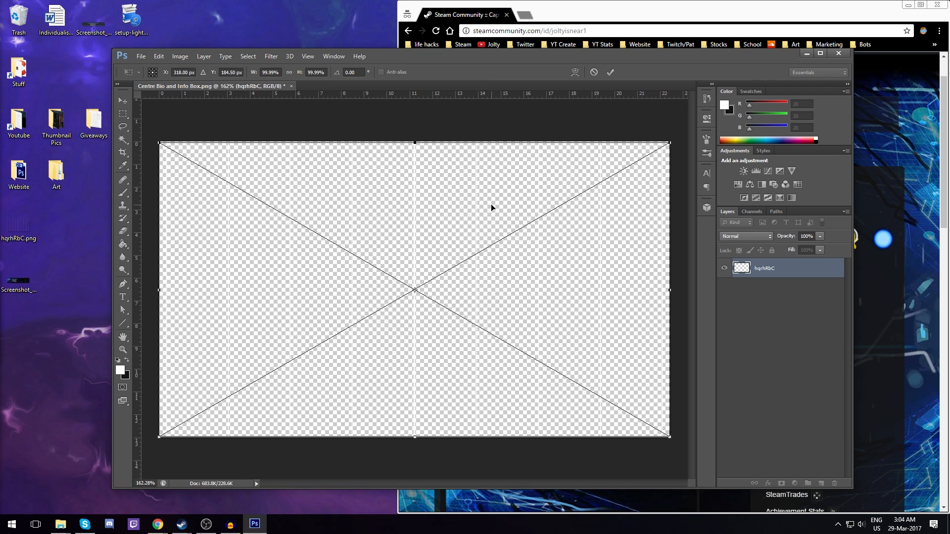
left_click(611, 73)
Scale the placed profile screenshot to about 184% so it nearly spans the canvas, and move its layer below hqrhRbC
left_click_drag(290, 261, 196, 202)
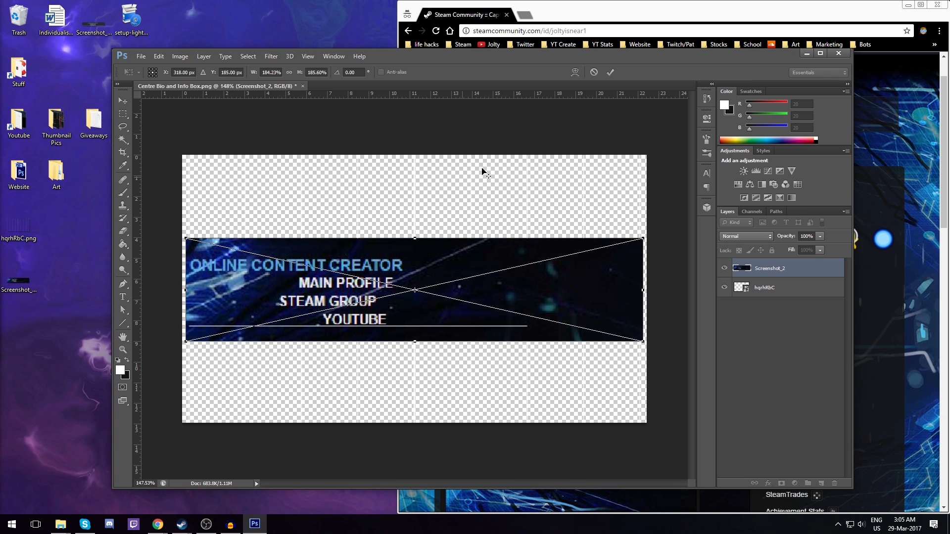
left_click(611, 72)
key("ctrl+bracketleft")
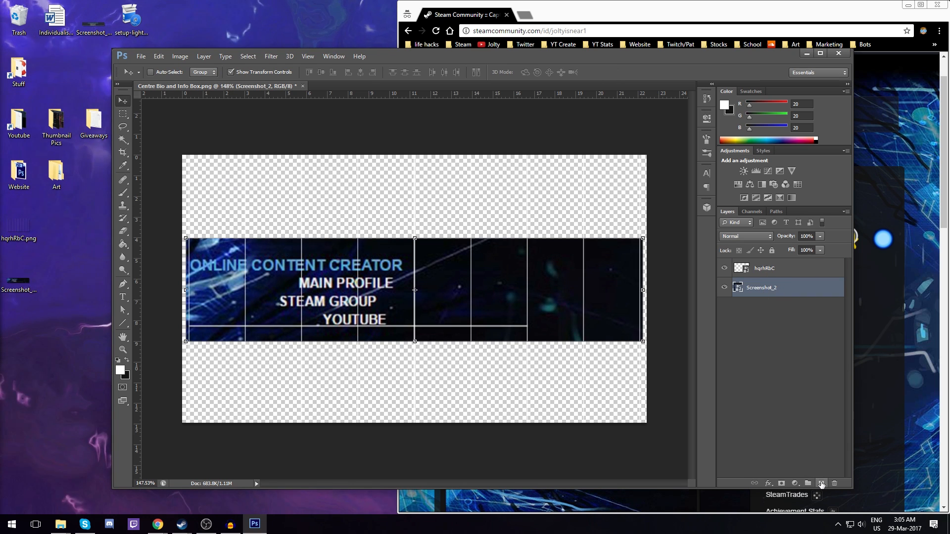
Add a near-black filled layer beneath the Screenshot_2 layer, and inspect the screenshot against the centre guide line
left_click(821, 484)
left_click_drag(802, 294, 771, 314)
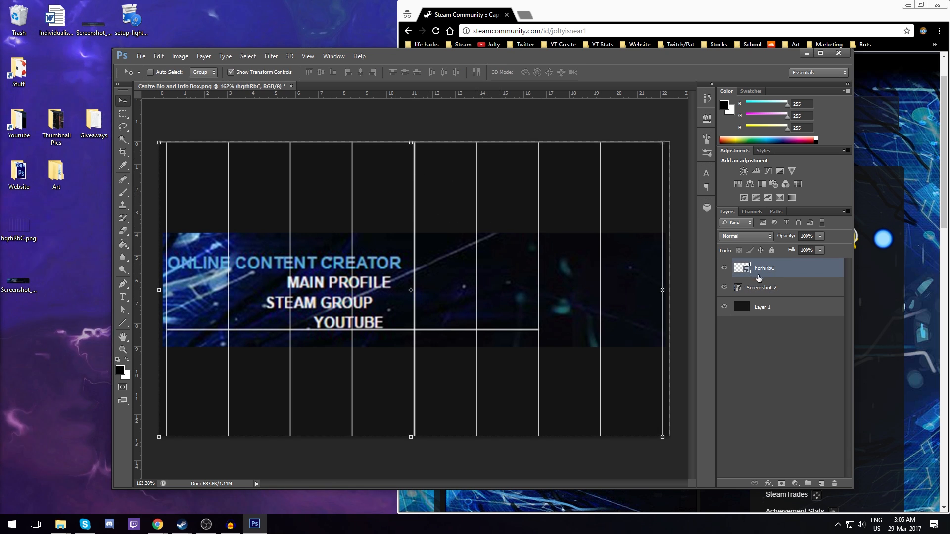
left_click(795, 291)
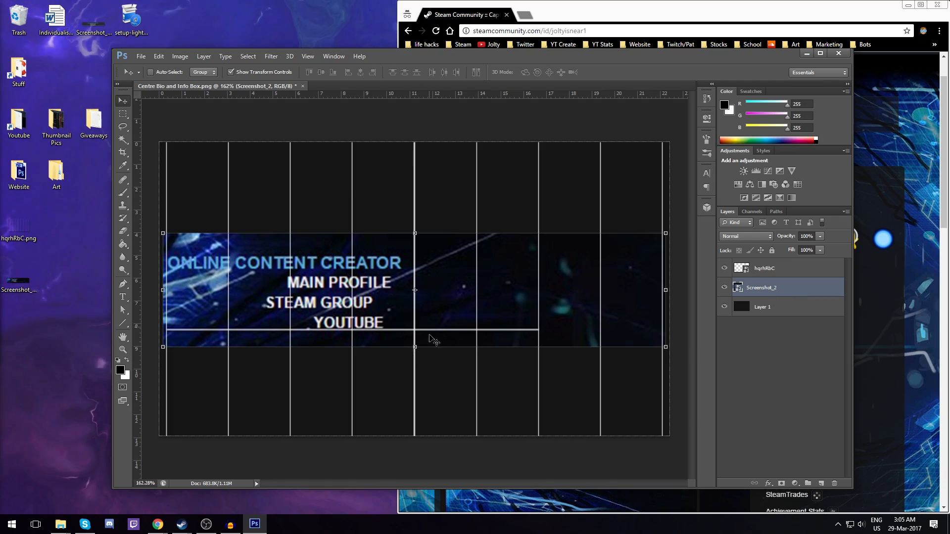
scroll(418, 277, "up", 6)
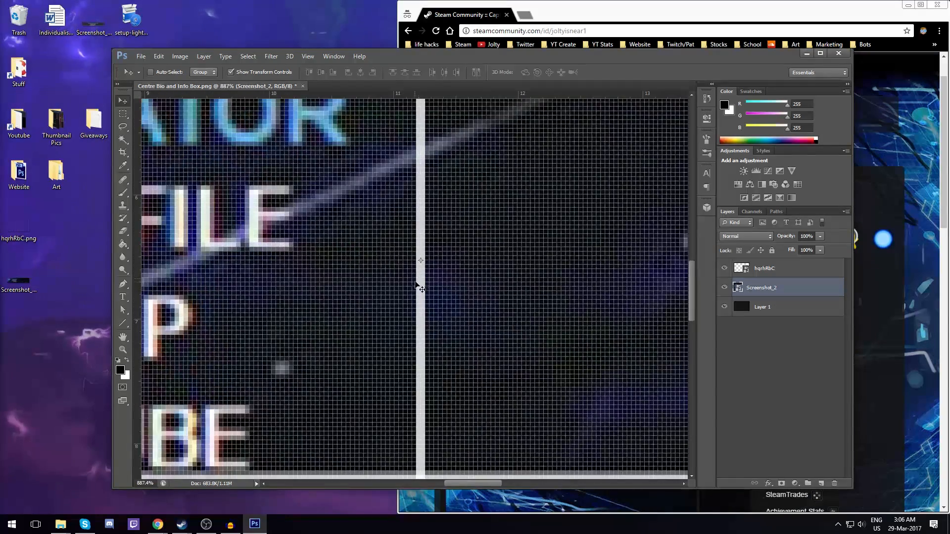
scroll(418, 277, "down", 6)
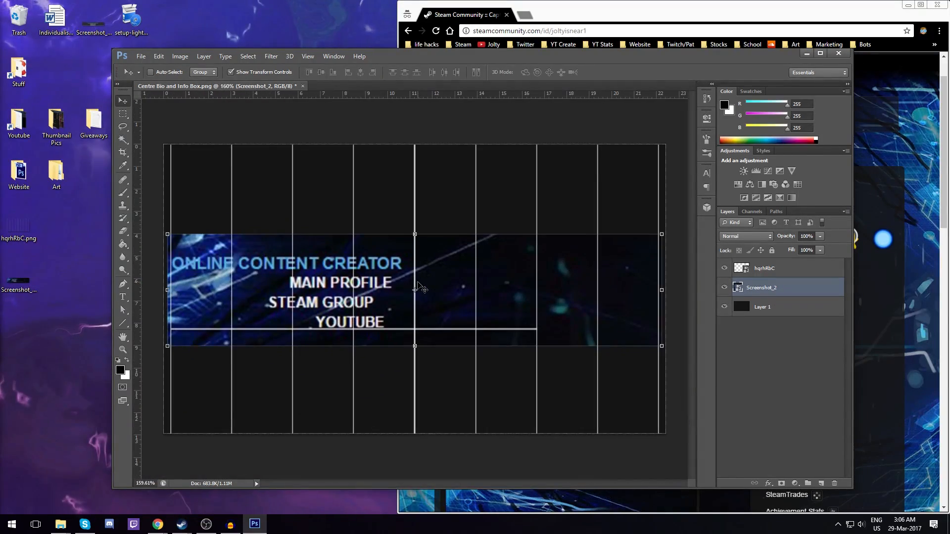
Arrange the Photoshop window beside the browser and open the Captivating Cube profile for editing at its Summary text
left_click_drag(395, 57, 287, 76)
left_click_drag(746, 185, 716, 186)
left_click(840, 155)
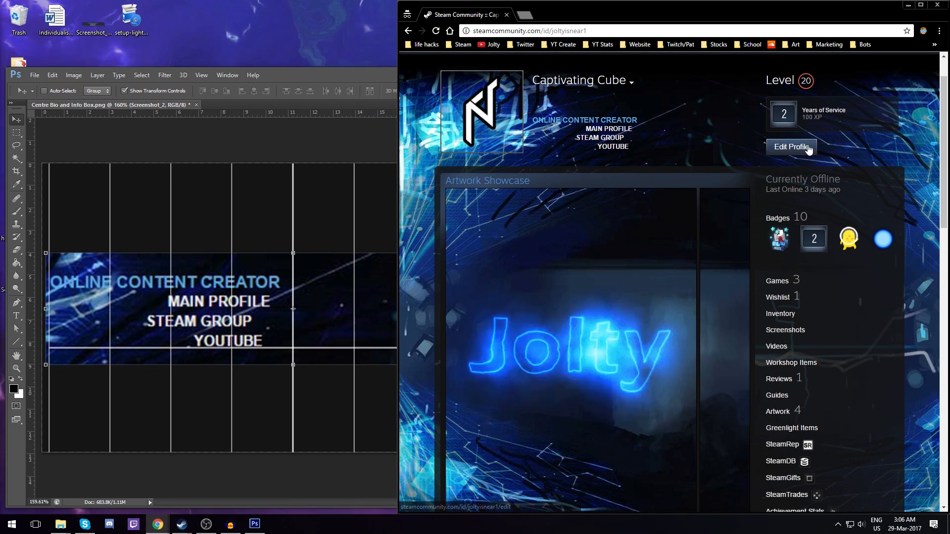
left_click(792, 147)
scroll(644, 219, "down", 7)
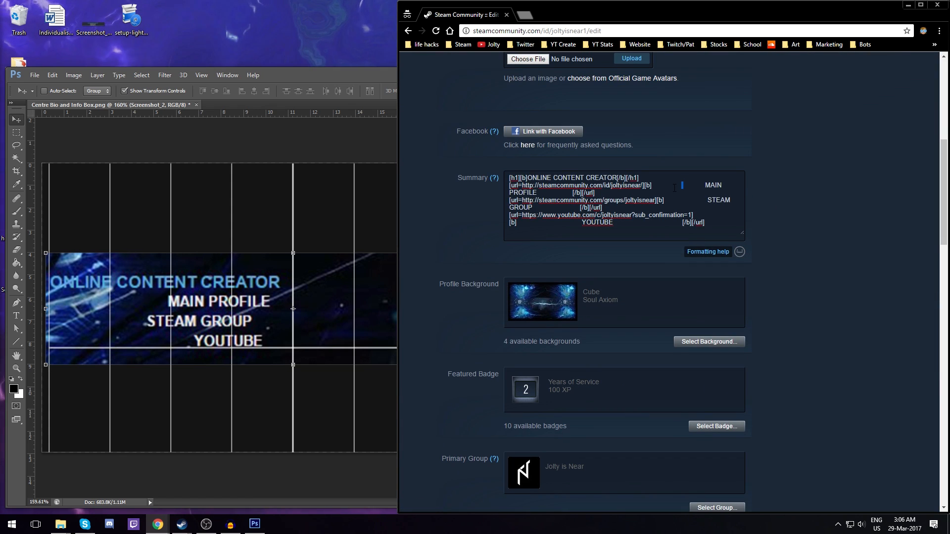
left_click_drag(306, 80, 302, 84)
left_click(828, 241)
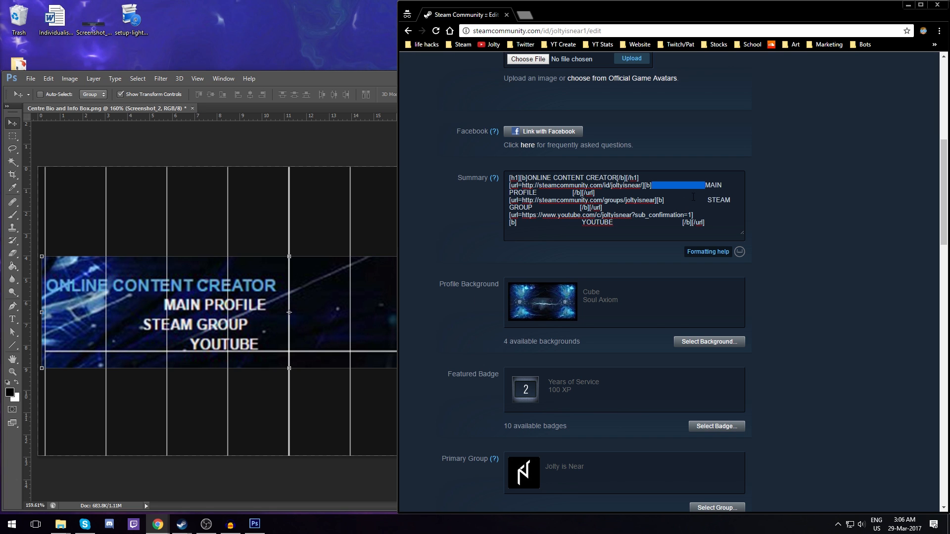
Increase the blank spacing around MAIN PROFILE, STEAM GROUP and YOUTUBE in the Summary, and add spacing before ONLINE CONTENT CREATOR
left_click(702, 189)
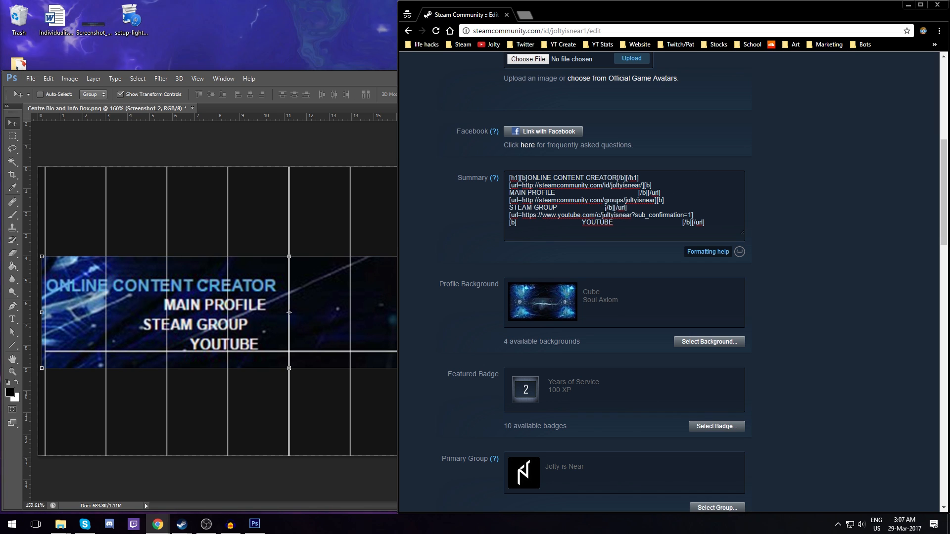
left_click(601, 208)
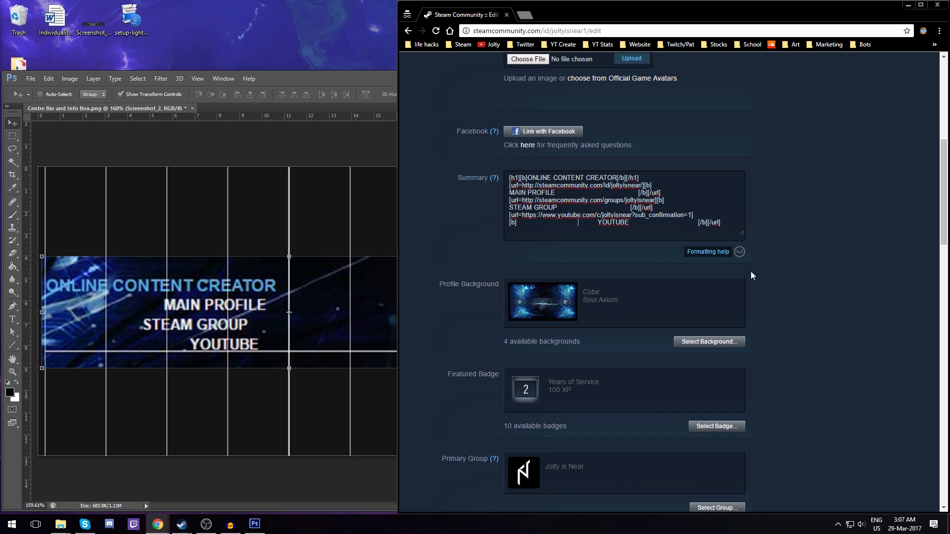
left_click(395, 364)
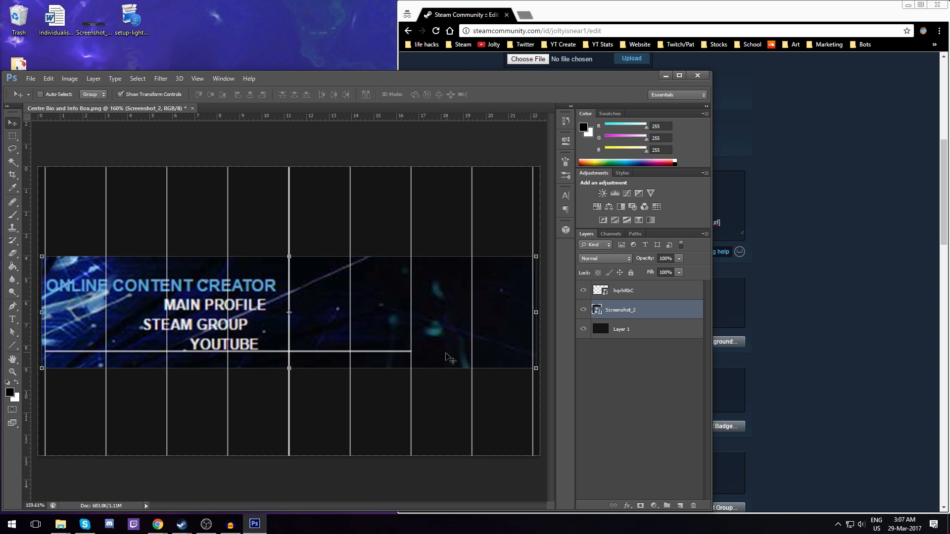
left_click(831, 322)
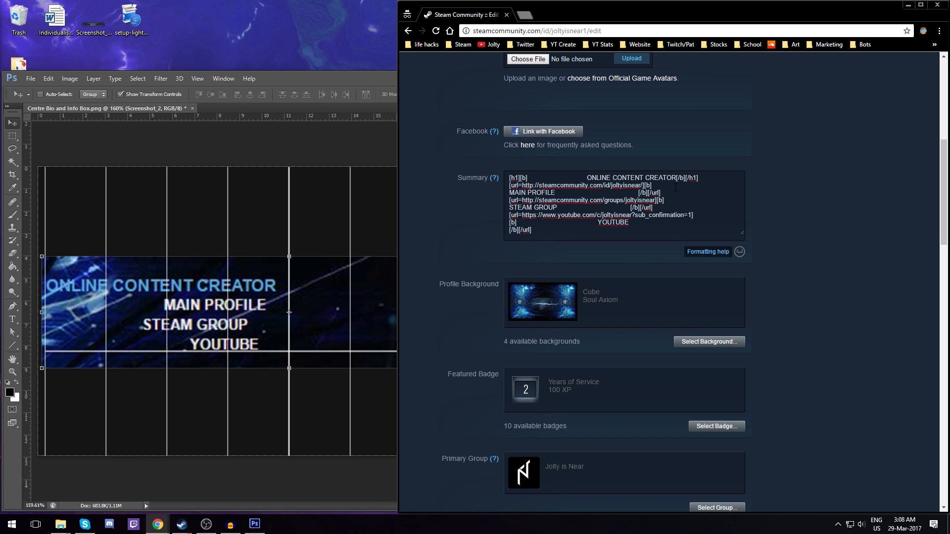
Add a few more spaces before ONLINE CONTENT CREATOR in the Summary, save the changes and return to the profile page
left_click_drag(722, 178, 526, 178)
left_click(543, 178)
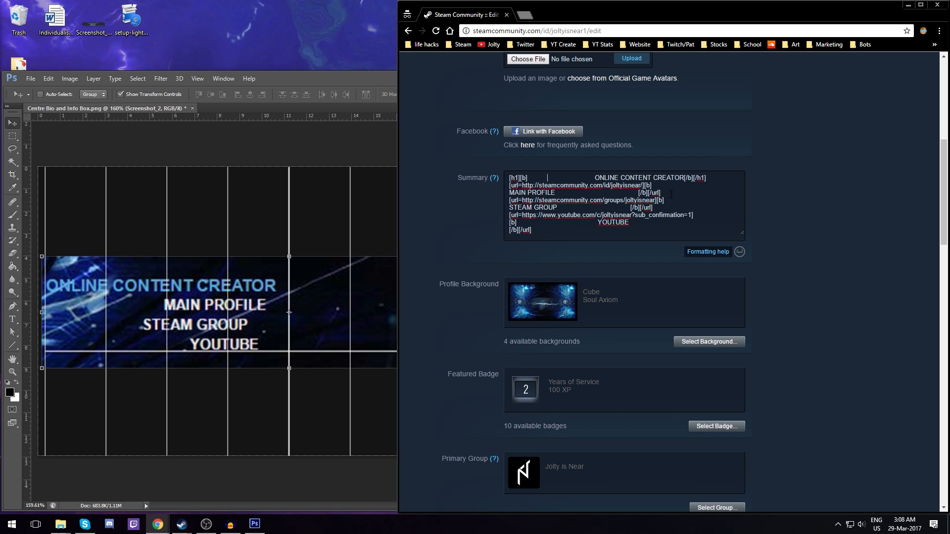
scroll(777, 207, "down", 15)
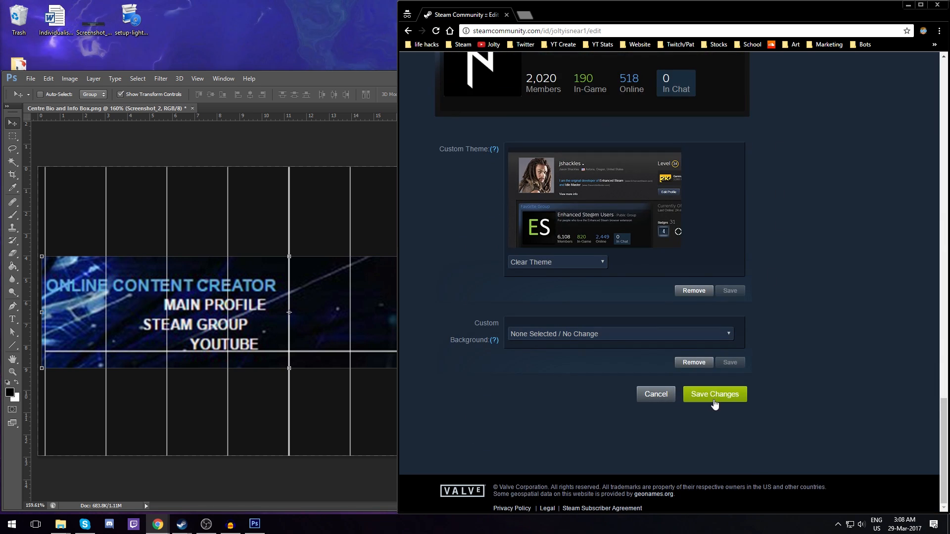
left_click(713, 398)
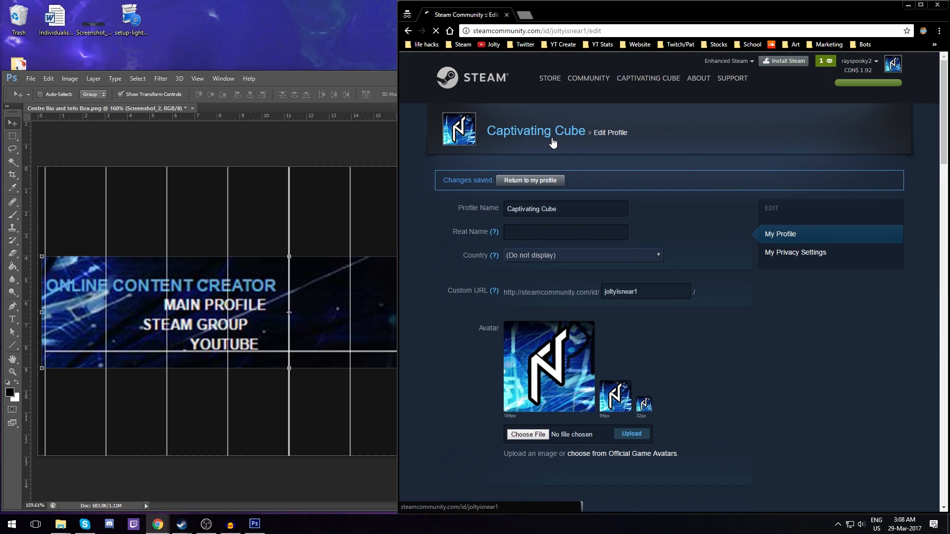
left_click(555, 144)
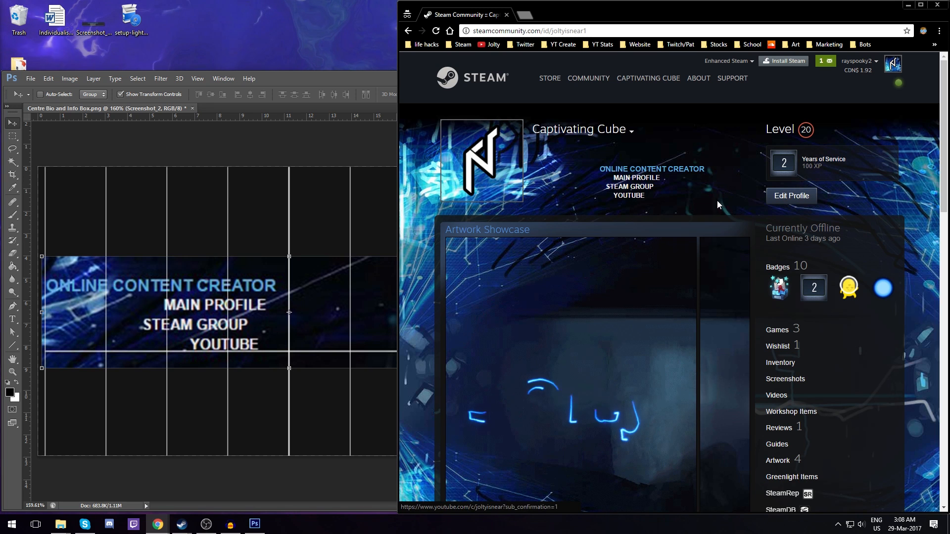
Capture the profile's summary area as Screenshot_3.jpg on the desktop, and bring Photoshop forward with the file icon accessible beside it
key("Print")
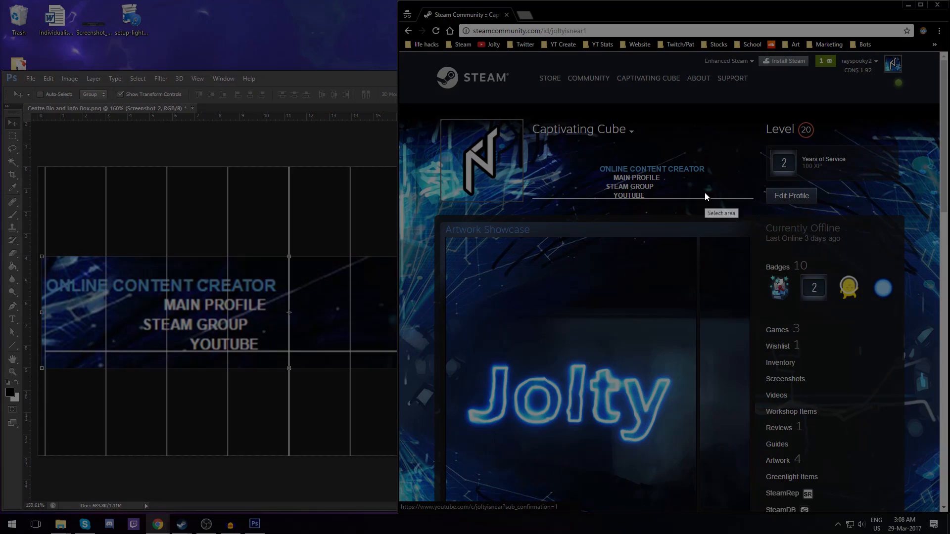
left_click_drag(530, 151, 757, 271)
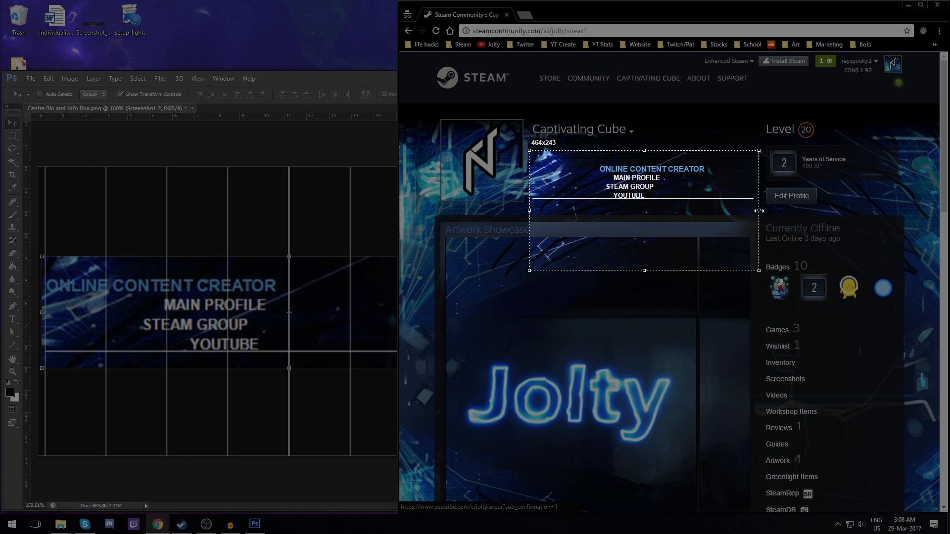
key("ctrl+s")
key("Return")
left_click_drag(293, 79, 359, 64)
left_click_drag(18, 283, 169, 22)
left_click_drag(20, 330, 24, 280)
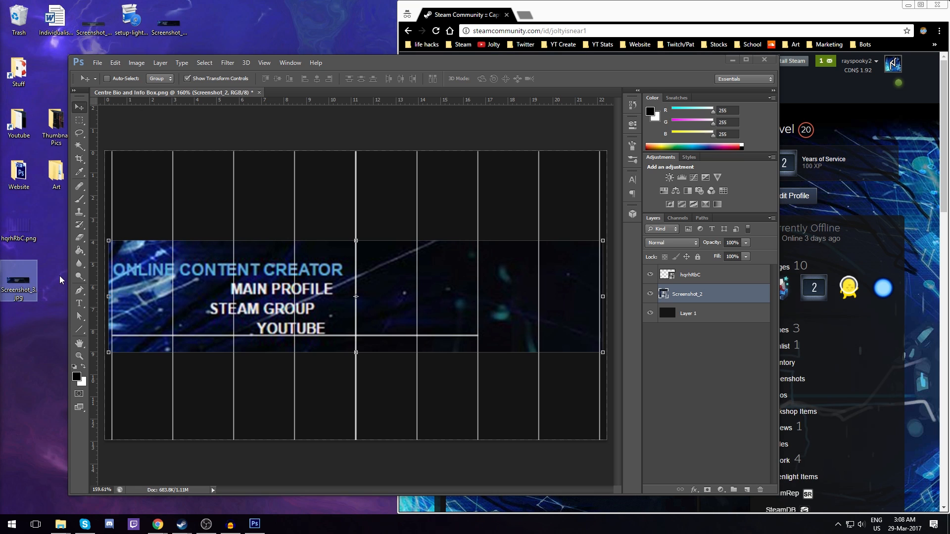
Delete the Screenshot_2 layer and place Screenshot_3.jpg between the hqrhRbC layer and Layer 1
left_click(59, 278)
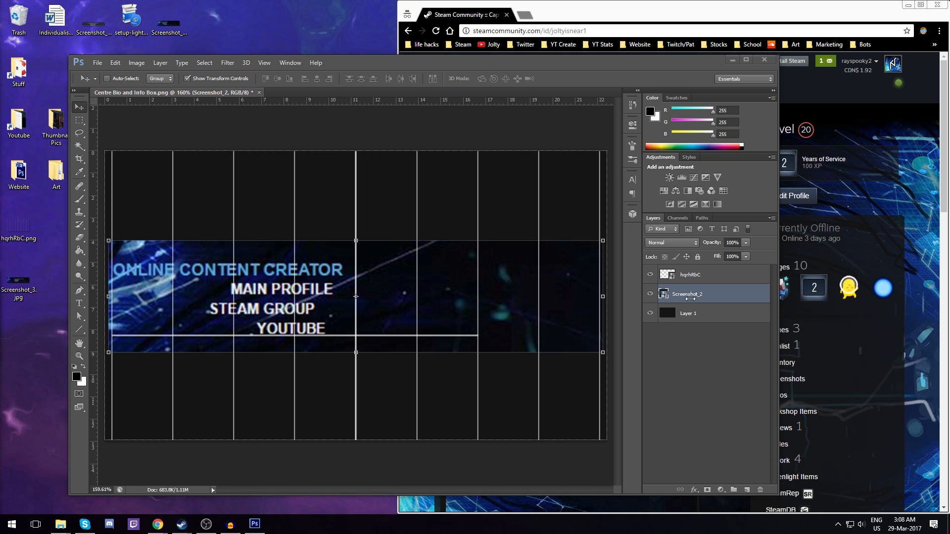
left_click(705, 304)
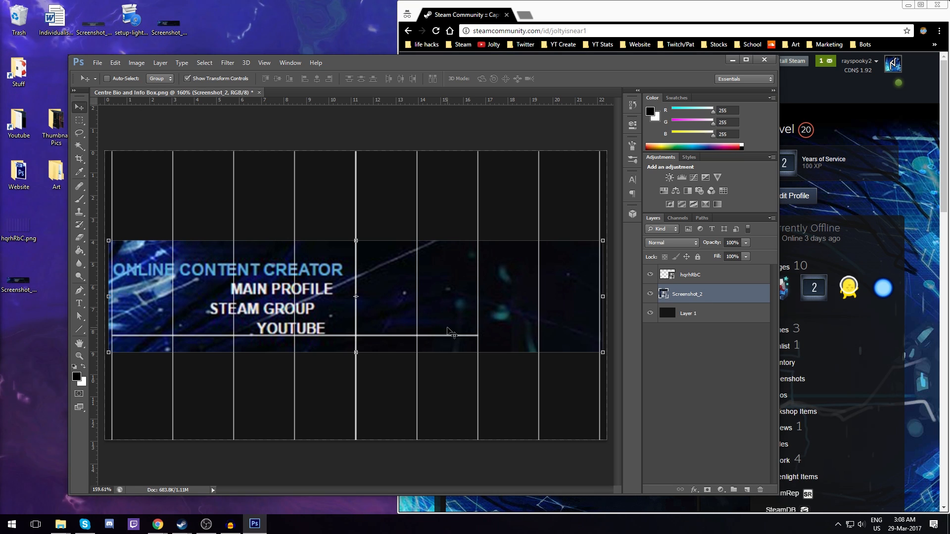
key("Delete")
left_click_drag(254, 282, 255, 282)
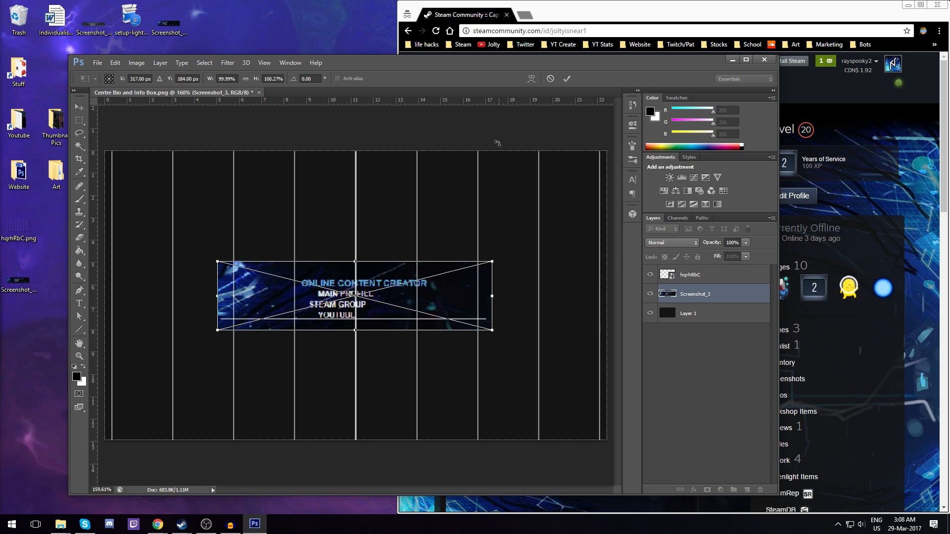
Scale the placed Screenshot_3 to about 166%, and enlarge it further until it nearly spans the canvas width
left_click_drag(491, 261, 577, 220)
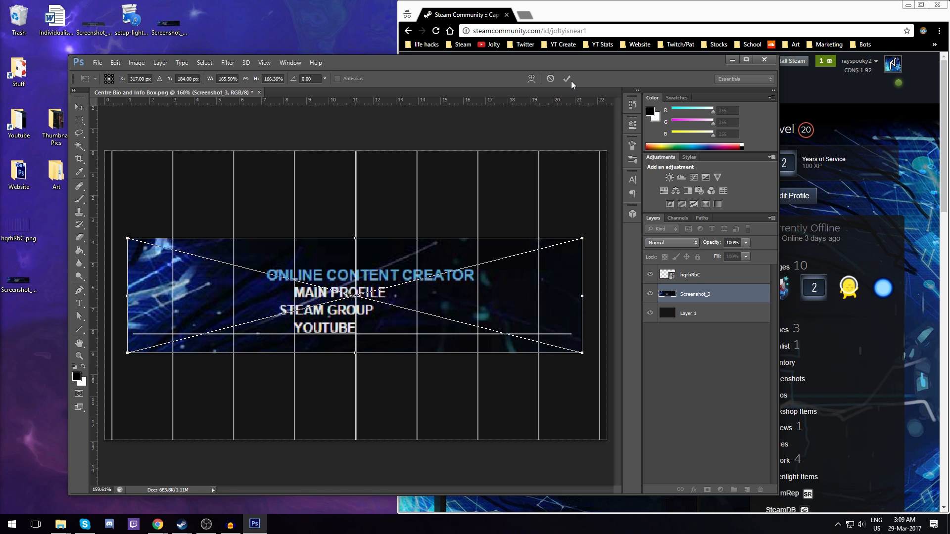
key("Return")
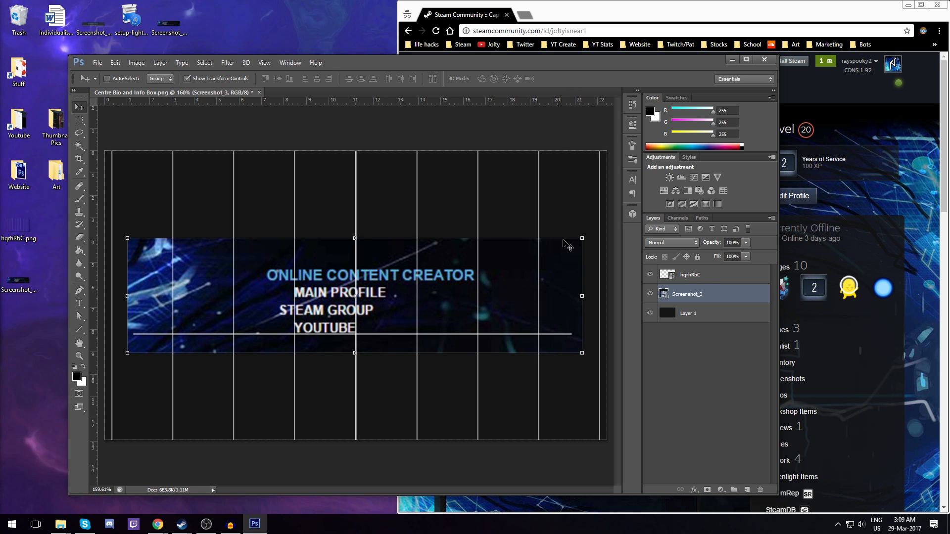
left_click_drag(582, 238, 600, 227)
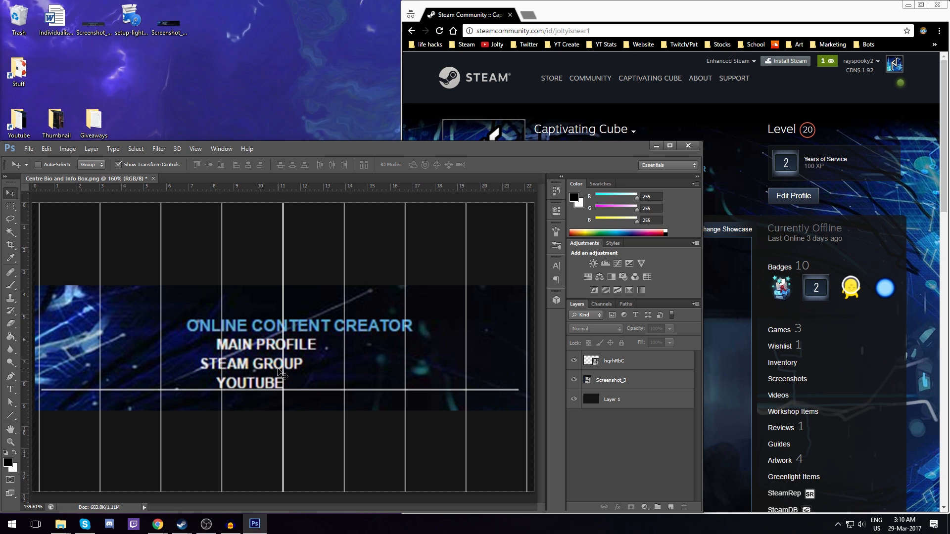
Open the profile's Summary for editing, and inspect the text lines against the Photoshop centre guide at about 257% zoom
left_click(793, 195)
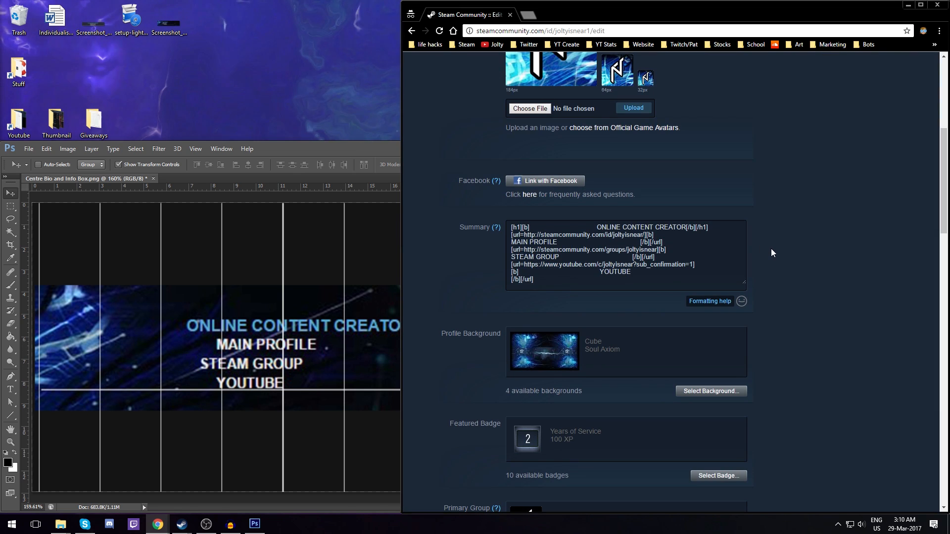
scroll(773, 244, "down", 1)
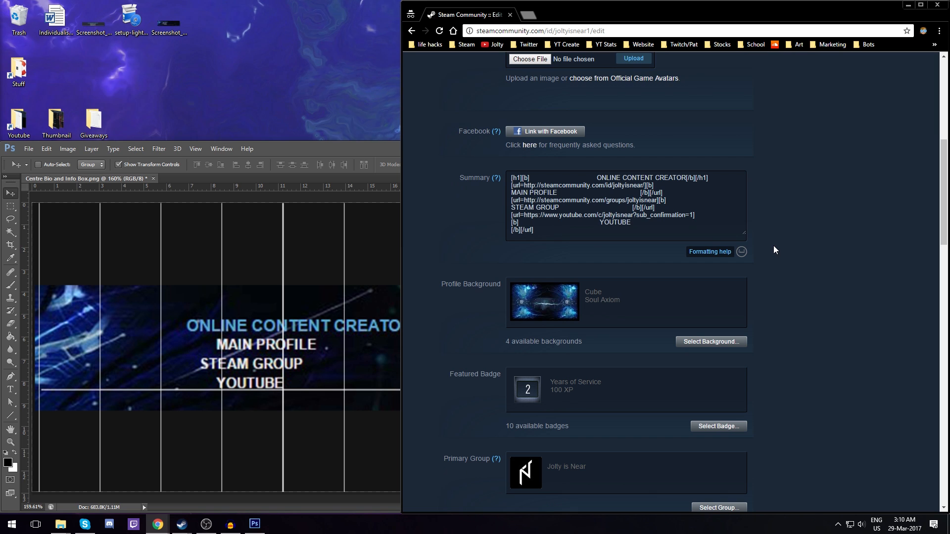
left_click(365, 159)
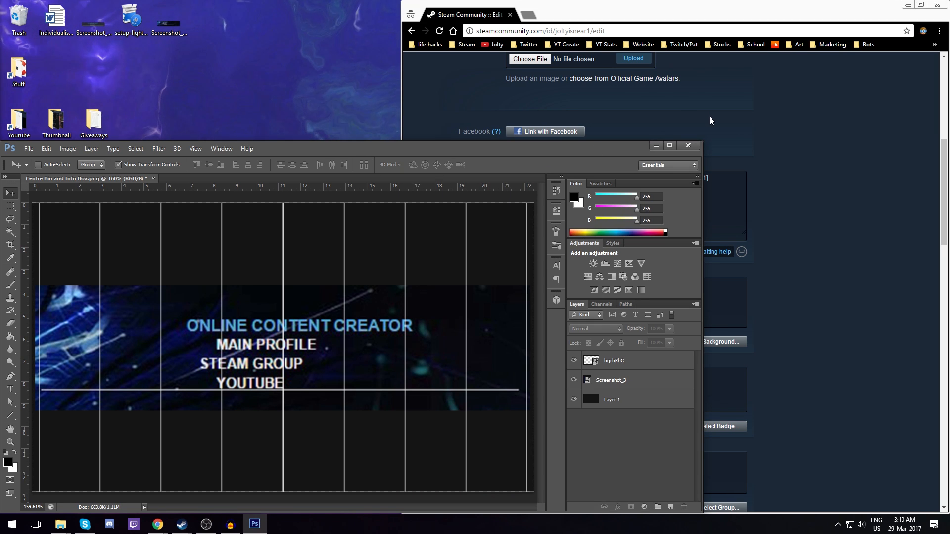
scroll(409, 312, "up", 3)
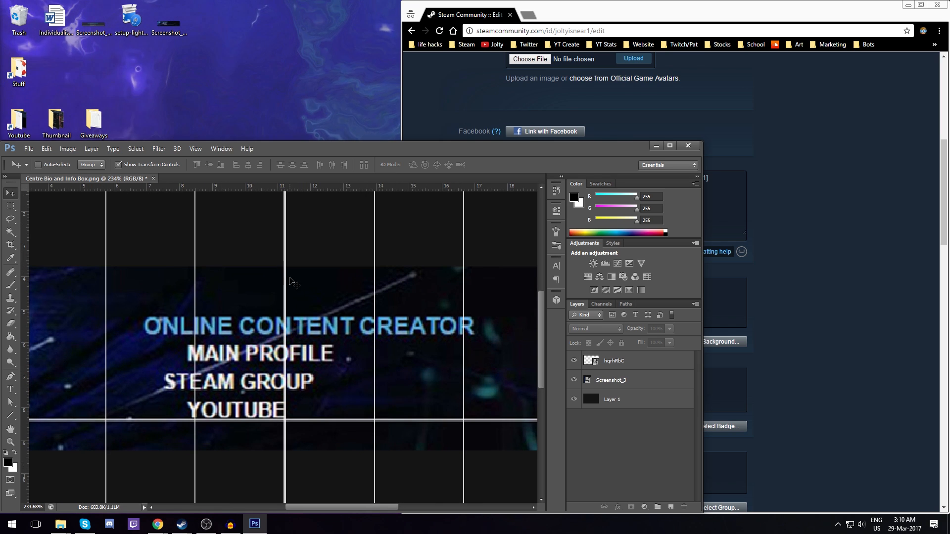
scroll(320, 324, "up", 1)
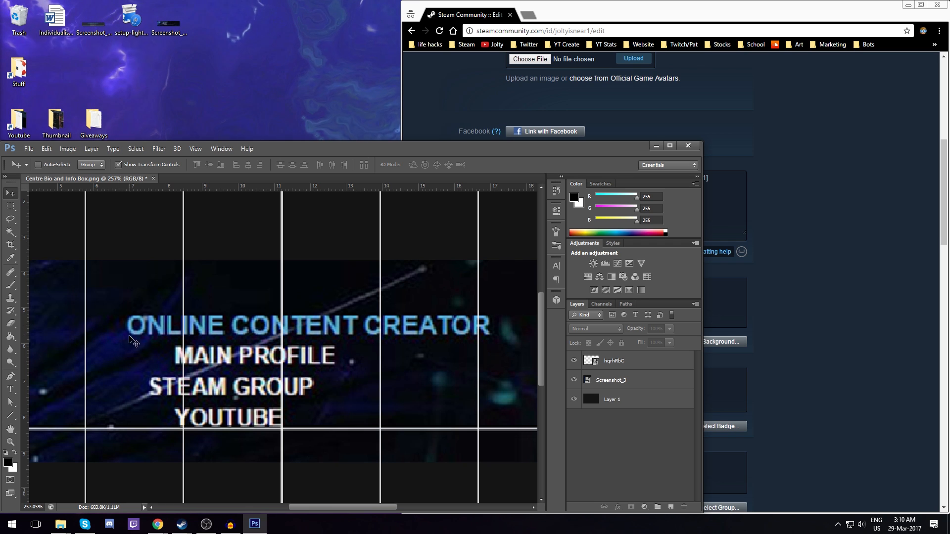
left_click(774, 274)
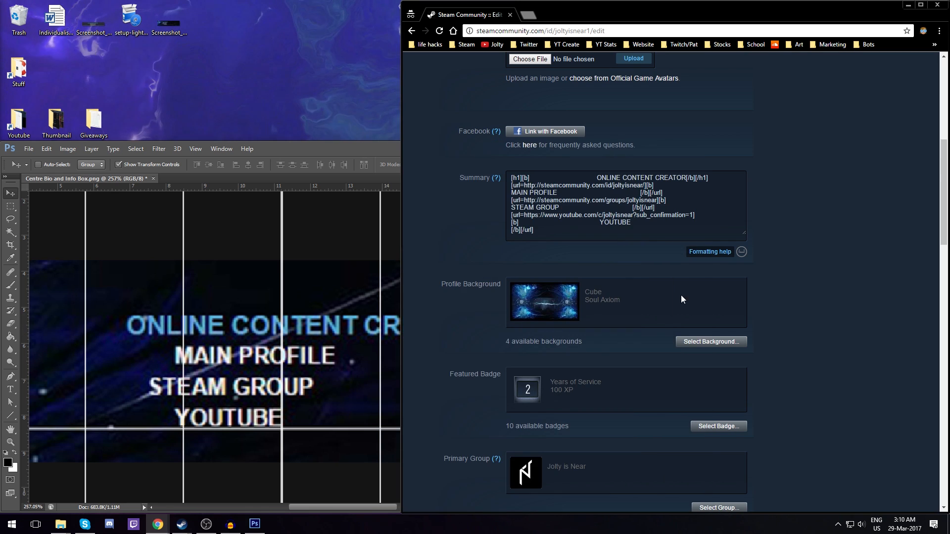
Remove several spaces before ONLINE CONTENT CREATOR in the Summary to shift the heading back slightly
left_click(596, 178)
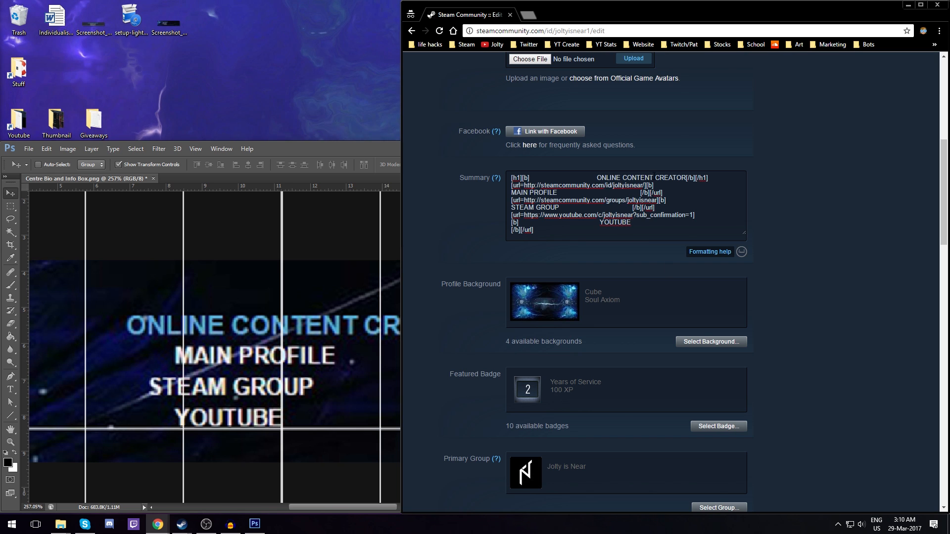
key("BackSpace")
key("BackSpace")
key("BackSpace")
key("BackSpace")
key("BackSpace")
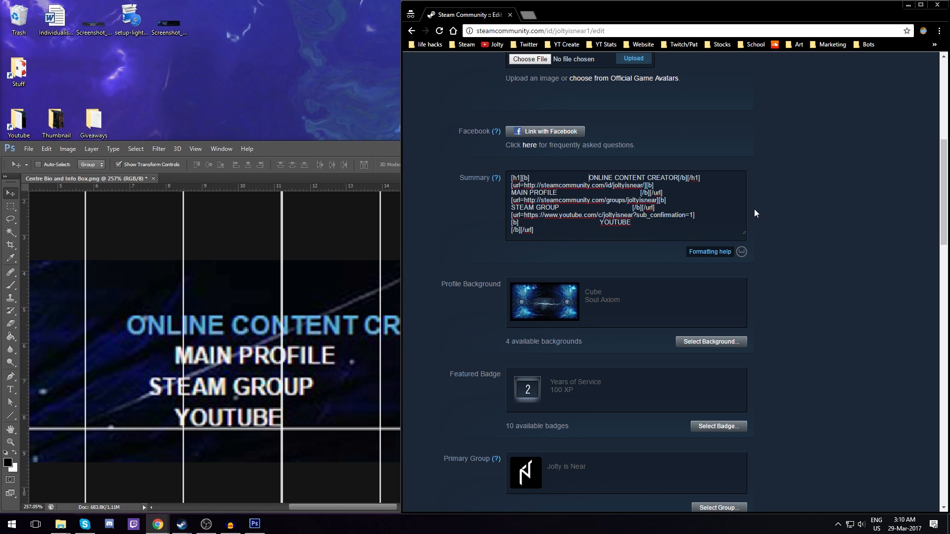
key("BackSpace")
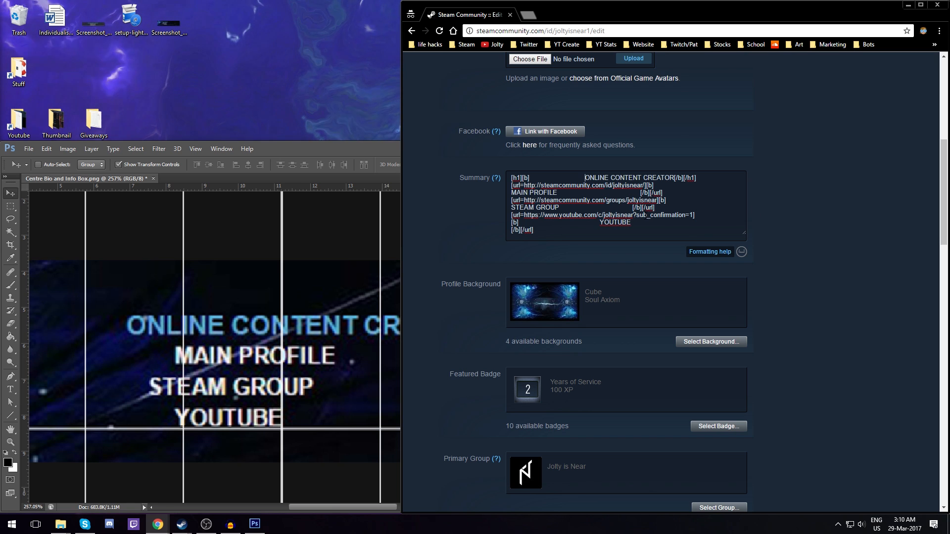
Increase the blank spacing before MAIN PROFILE, STEAM GROUP and YOUTUBE, enlarging the Summary box to show the whole text
left_click(672, 187)
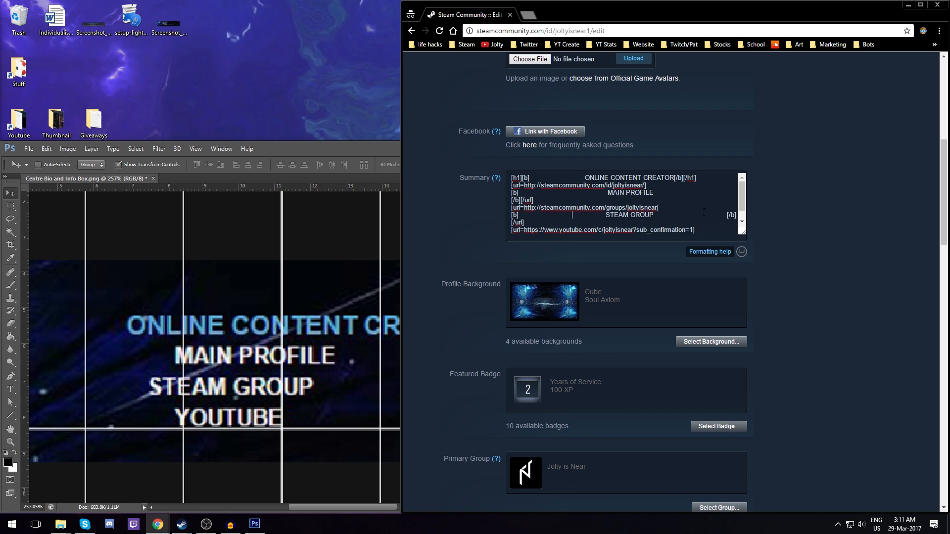
scroll(713, 247, "down", 2)
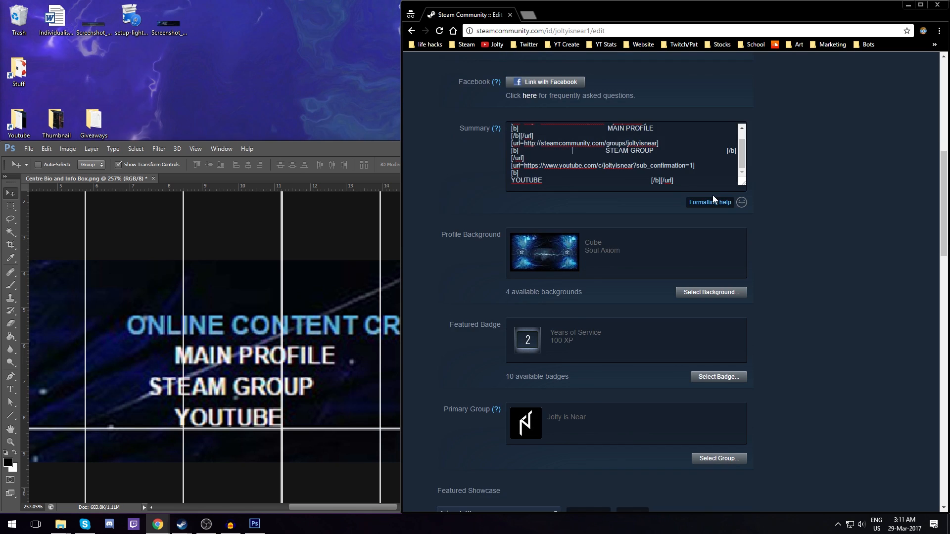
scroll(713, 197, "up", 3)
left_click_drag(744, 238, 776, 272)
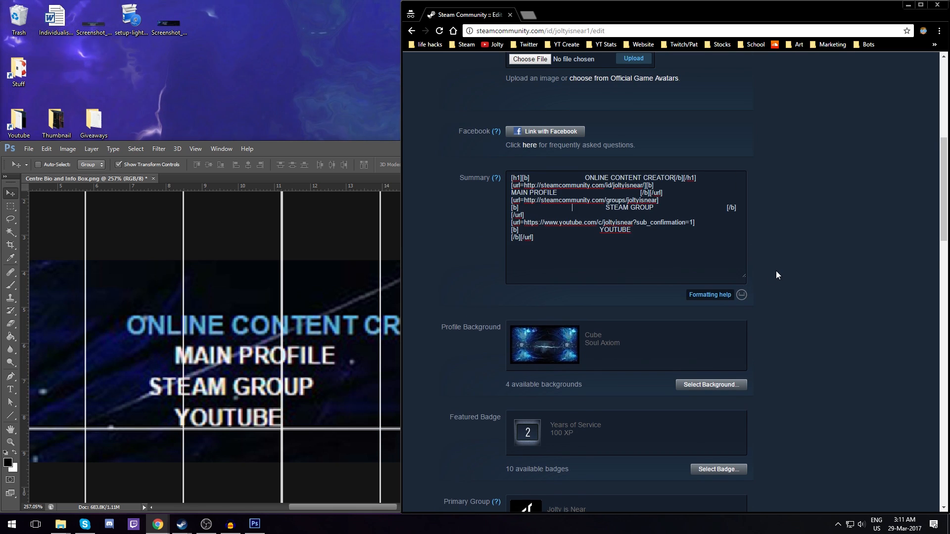
scroll(777, 271, "up", 1)
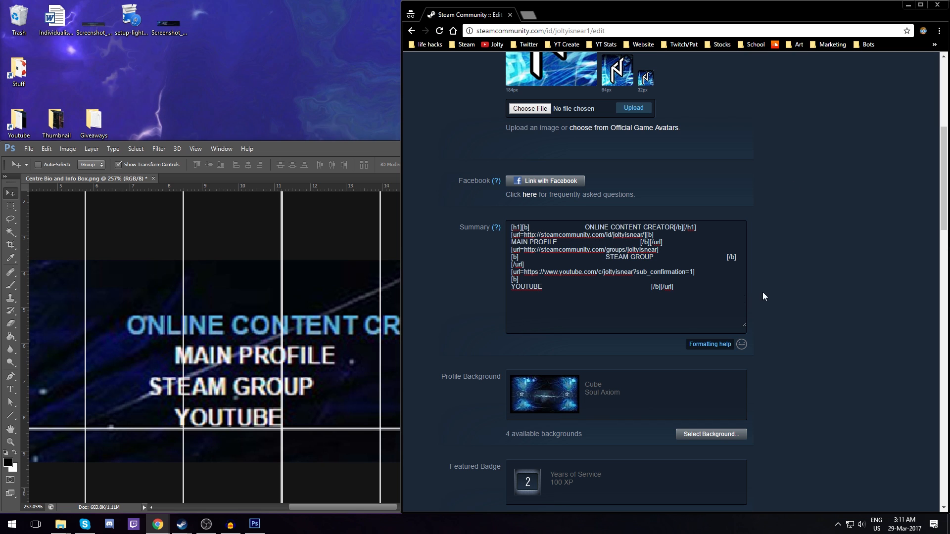
Save the profile changes and return to the profile page
scroll(776, 230, "down", 15)
left_click(721, 393)
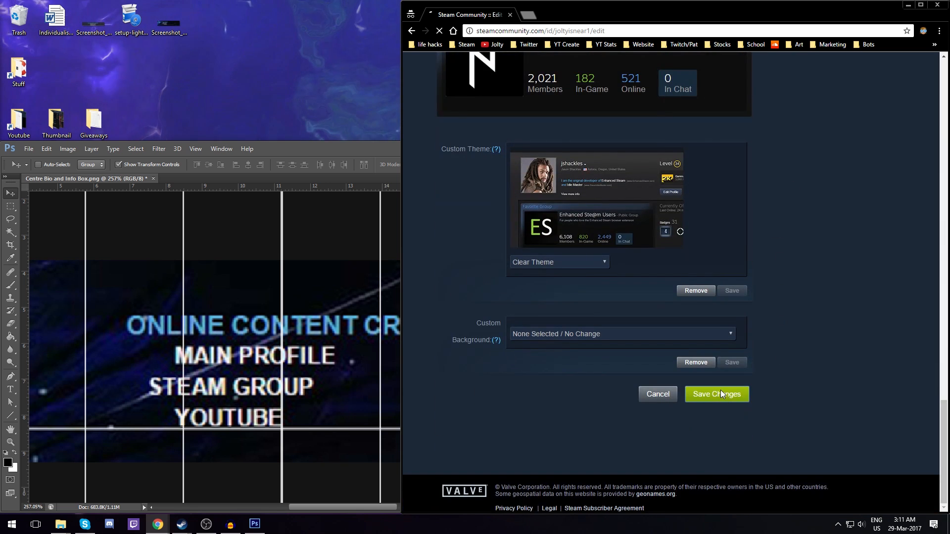
left_click(539, 132)
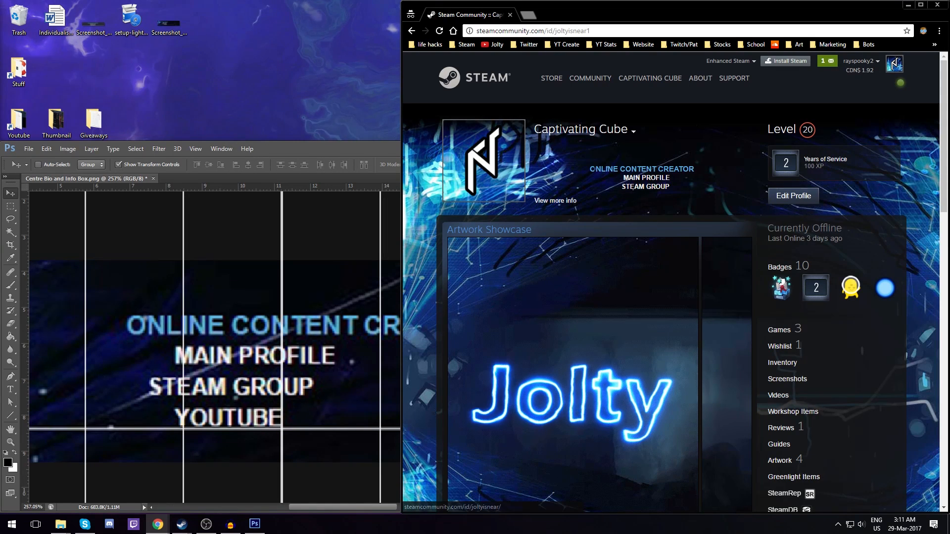
Examine how the heading and links line up on the profile and in its full Info pop-up, and close the pop-up
left_click_drag(595, 169, 689, 169)
left_click(690, 170)
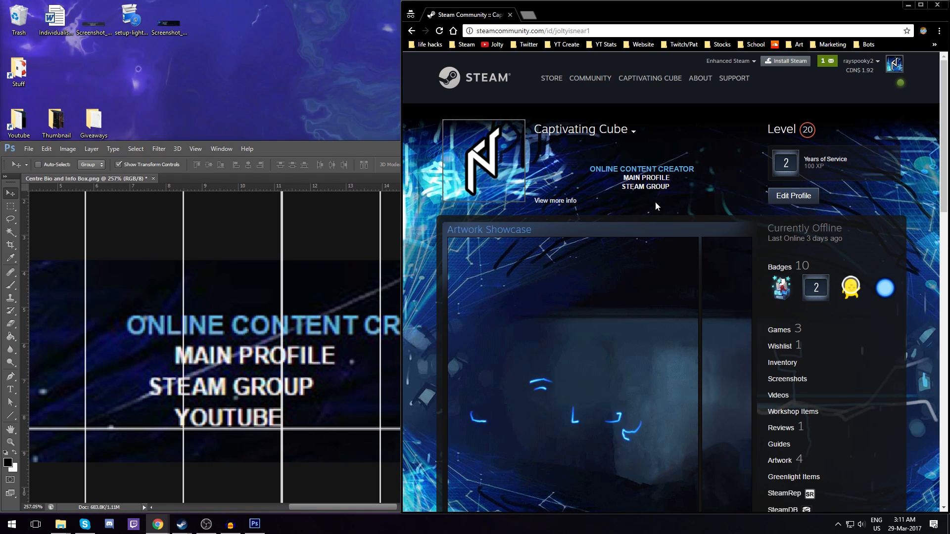
left_click(555, 200)
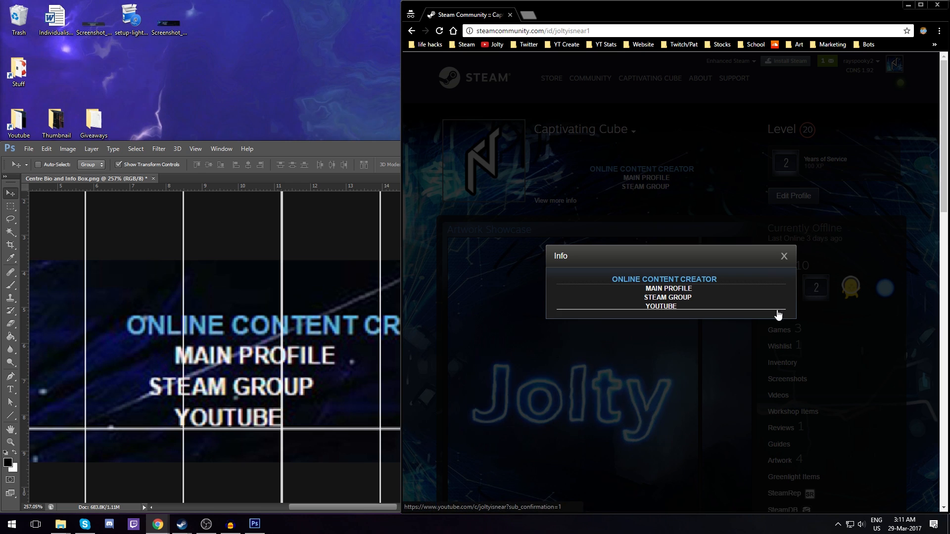
left_click(784, 256)
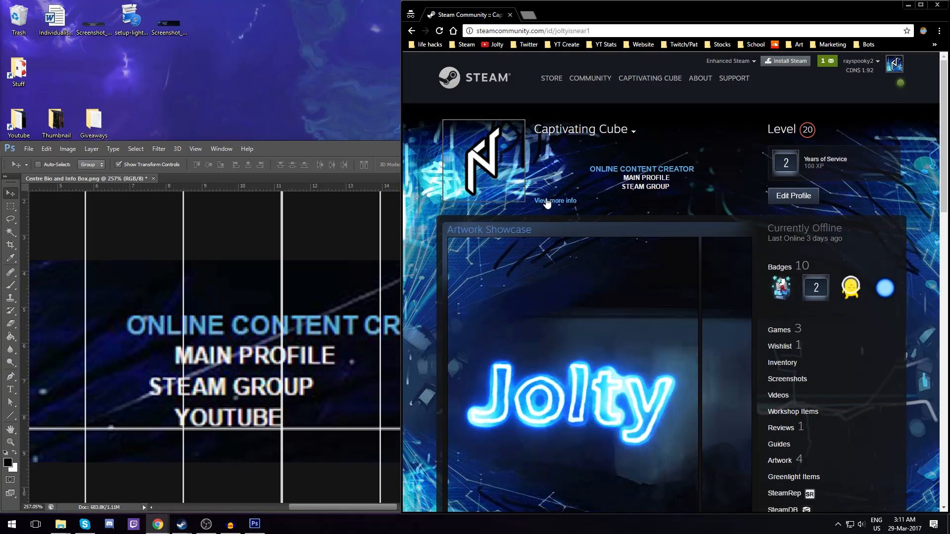
left_click(549, 201)
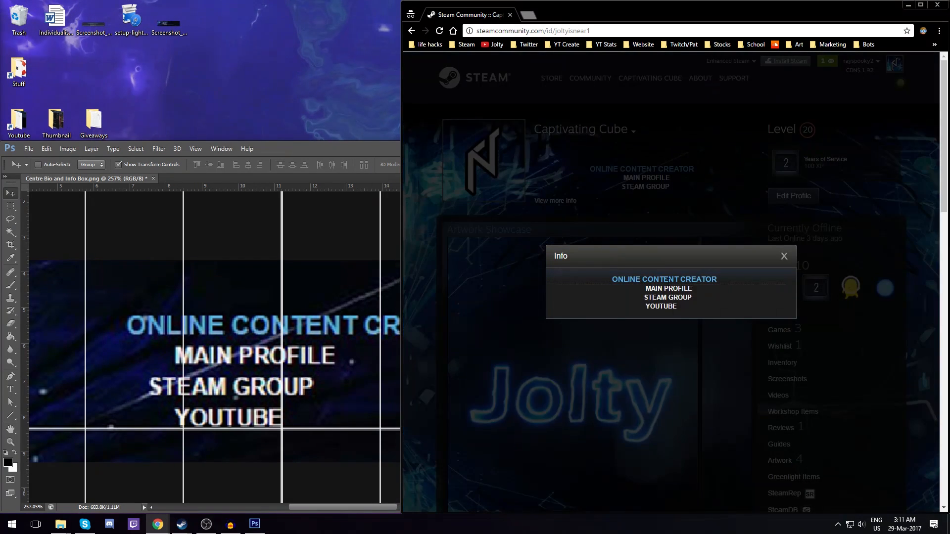
left_click(783, 256)
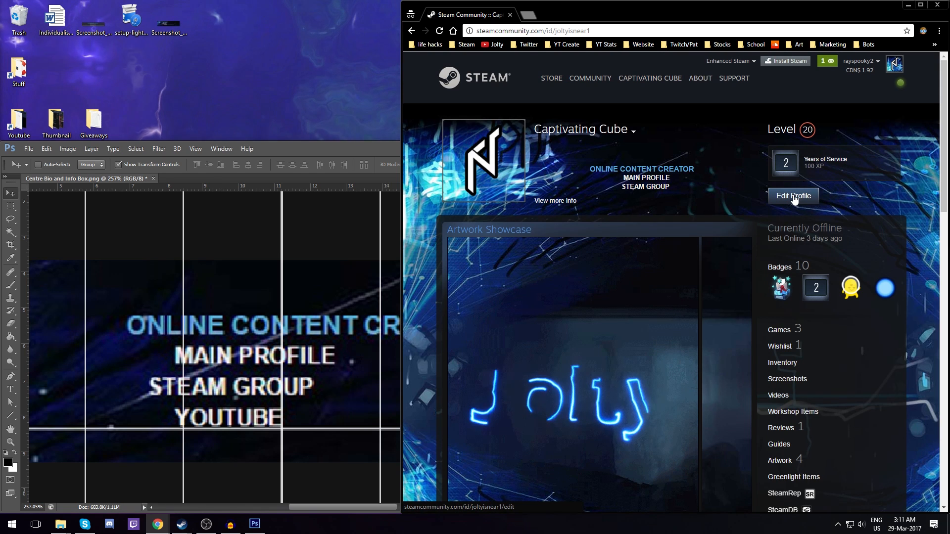
Trim the trailing spaces after MAIN PROFILE and YOUTUBE in the Summary and save the profile
scroll(752, 233, "down", 6)
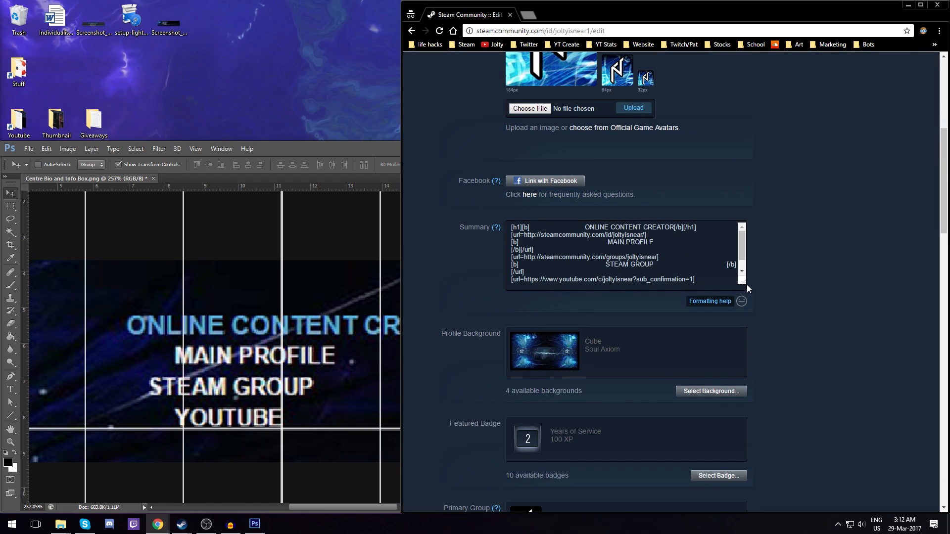
left_click_drag(738, 301, 738, 324)
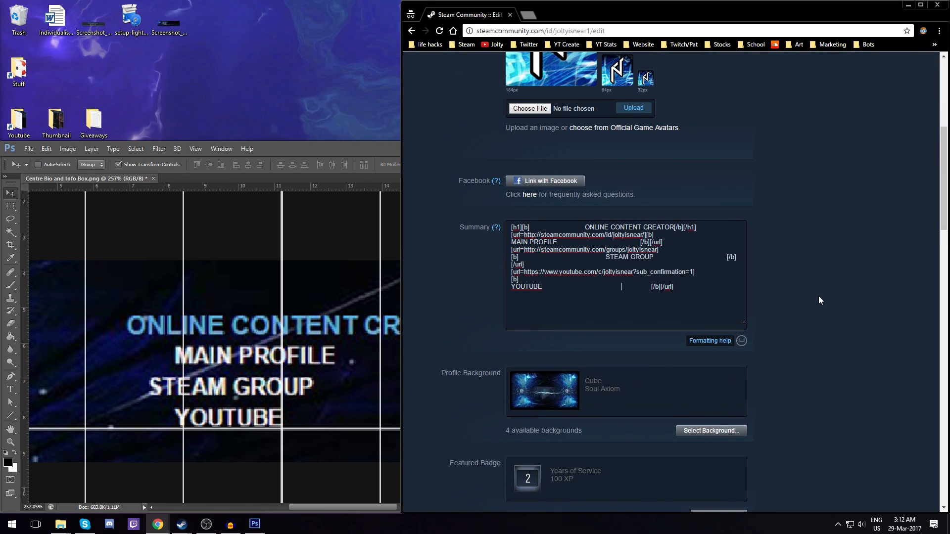
key("BackSpace")
key("BackSpace")
scroll(806, 258, "down", 5)
left_click(725, 394)
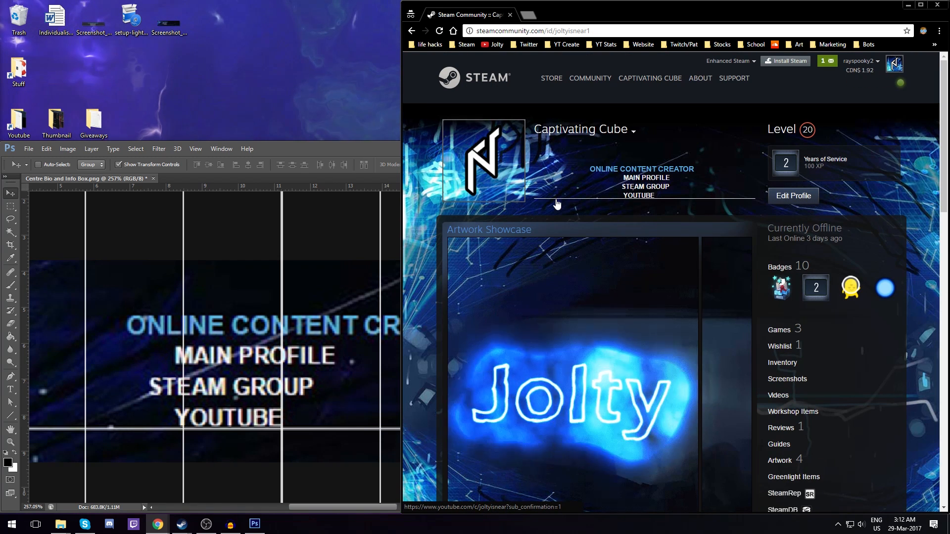
Capture the profile's summary area, place it in the Photoshop guide document and enlarge it to about 182% about its centre
key("Print")
left_click_drag(532, 201, 701, 164)
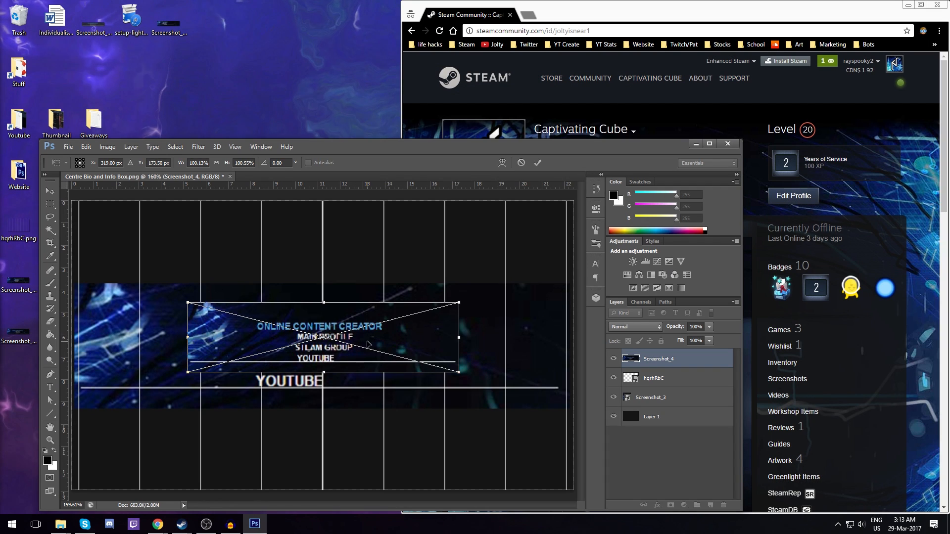
scroll(337, 350, "down", 1)
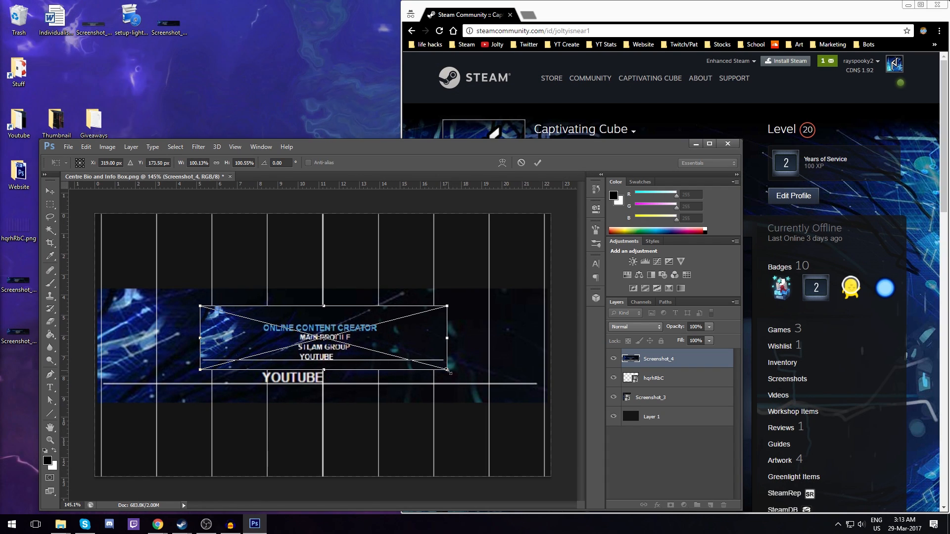
left_click_drag(448, 372, 548, 396)
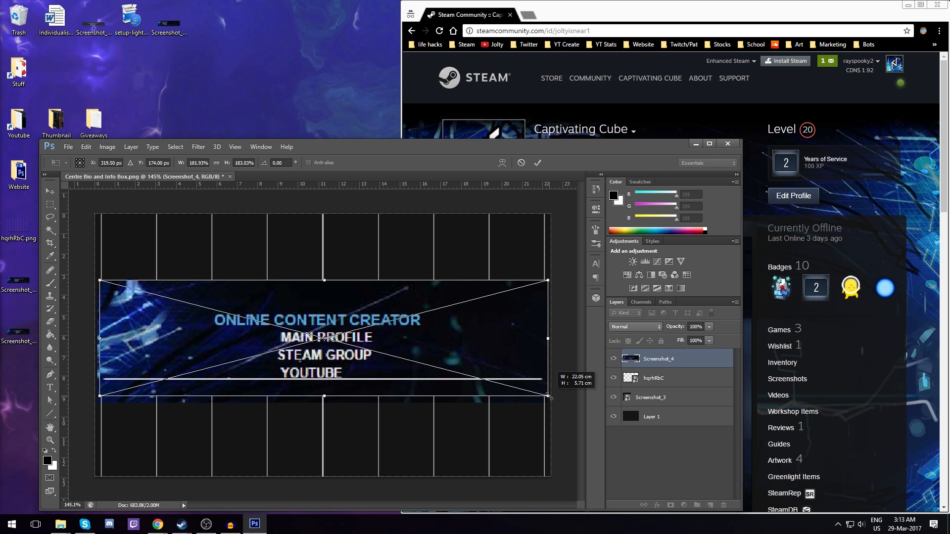
left_click(538, 163)
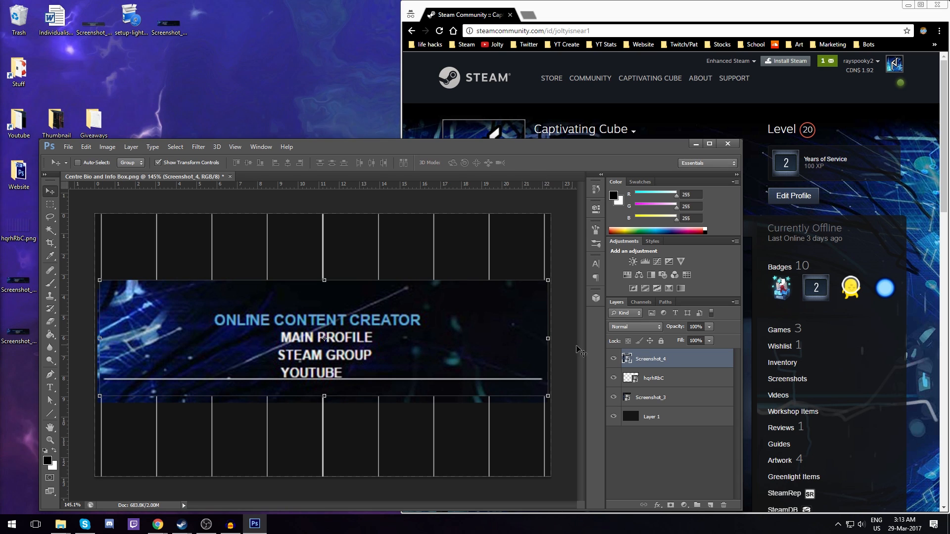
Delete the Screenshot_3 layer and move Screenshot_4 beneath the hqrhRbC guide-line layer
left_click(663, 402)
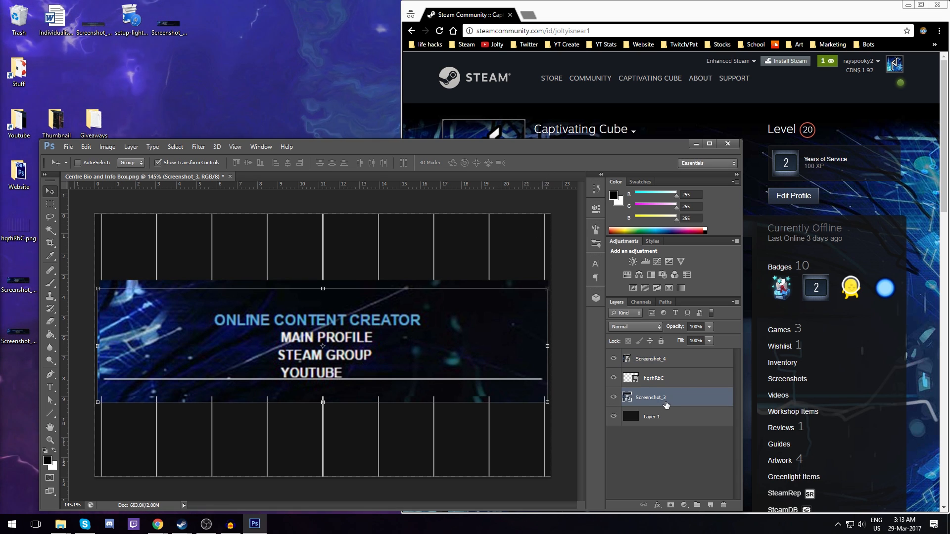
key("Delete")
left_click_drag(651, 361, 652, 387)
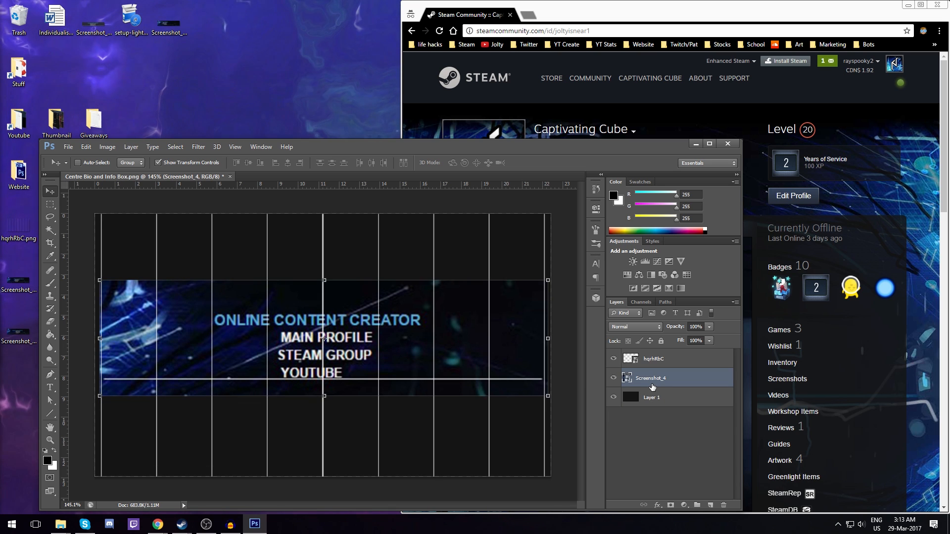
scroll(350, 364, "up", 1)
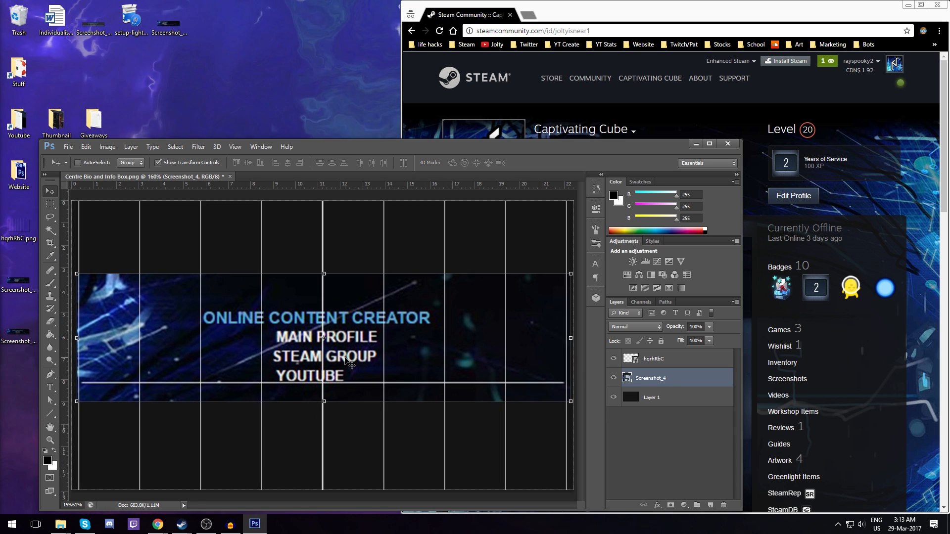
left_click_drag(343, 141, 305, 145)
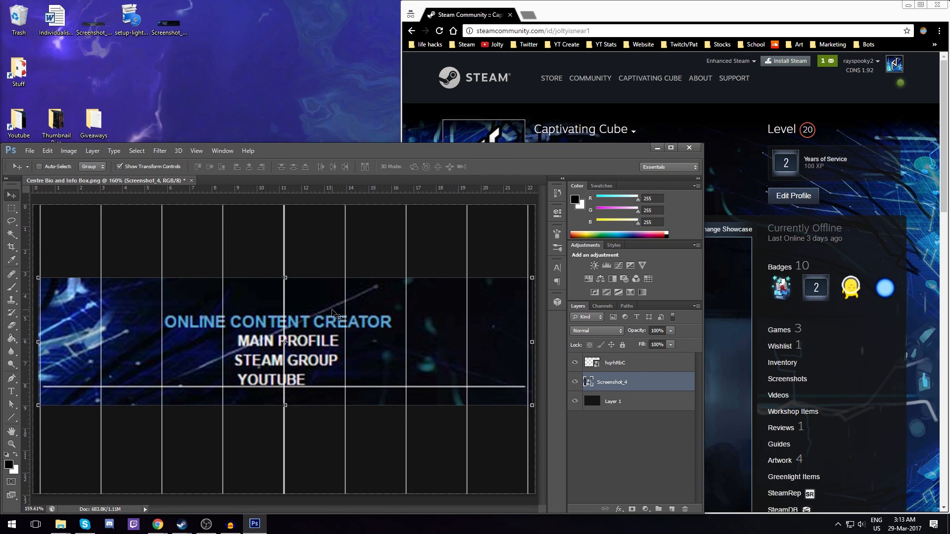
Add slight spacing before ONLINE CONTENT CREATOR and YOUTUBE in the Steam profile Summary, and trim the spaces after YOUTUBE
left_click(773, 203)
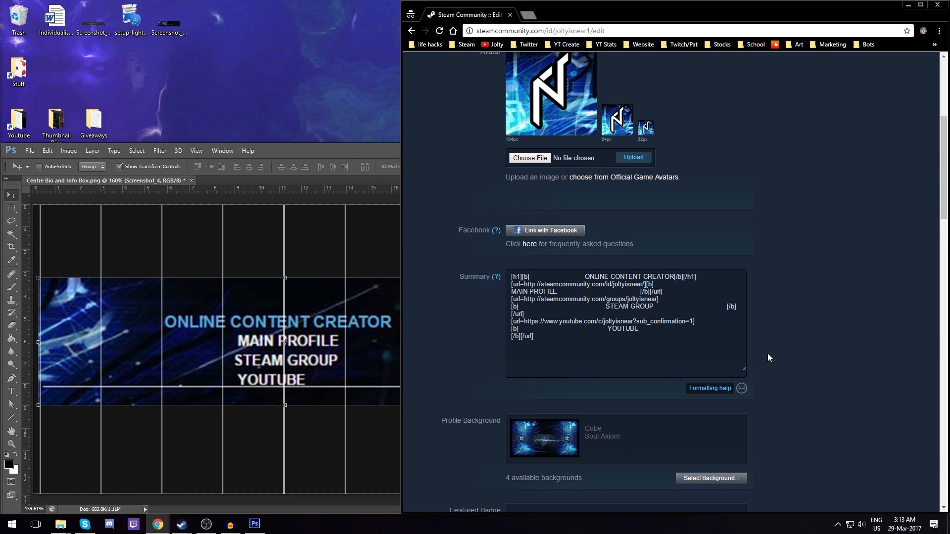
left_click(348, 341)
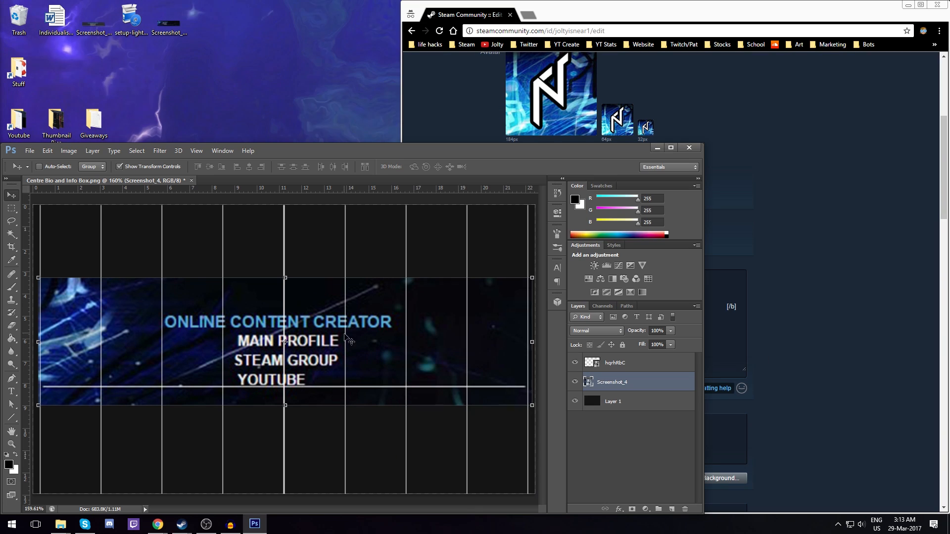
left_click(808, 269)
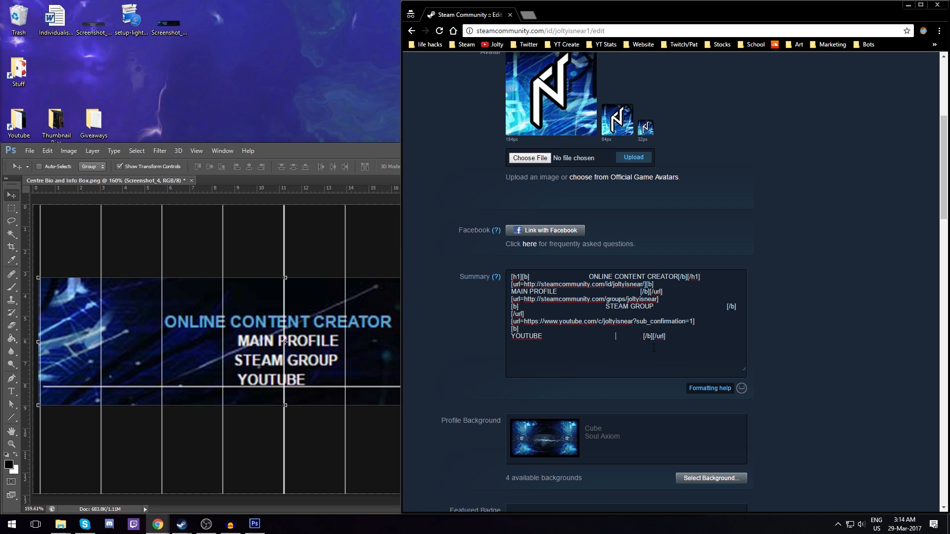
key("BackSpace")
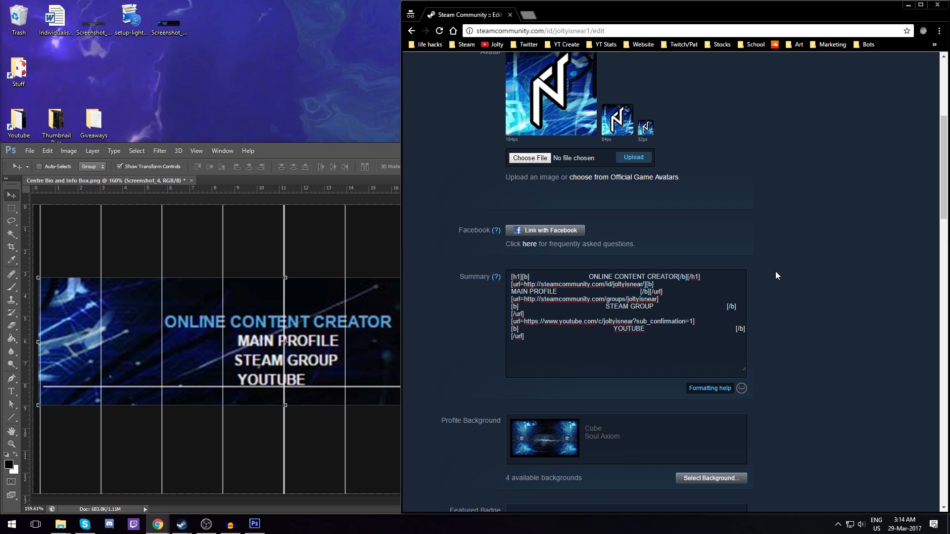
Save the edited Summary and go back to view the profile
scroll(748, 319, "down", 20)
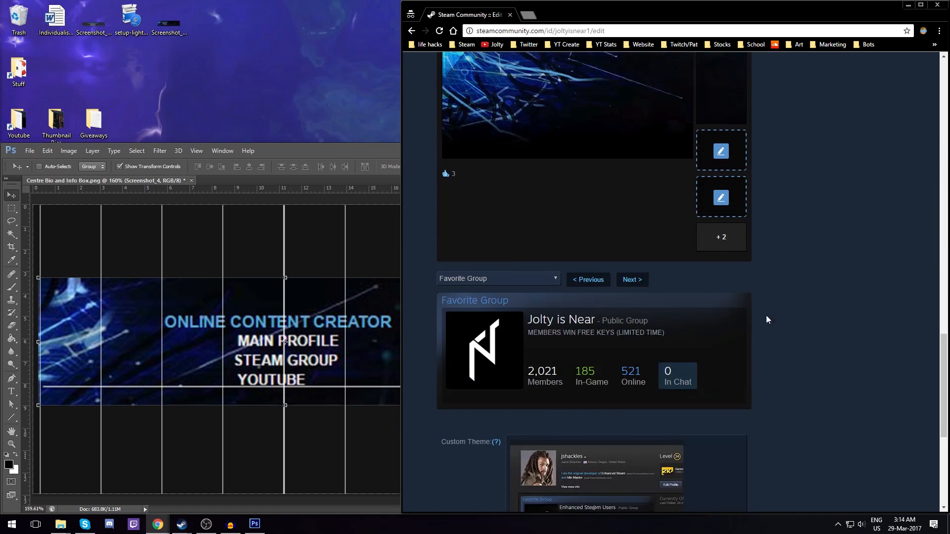
left_click(719, 392)
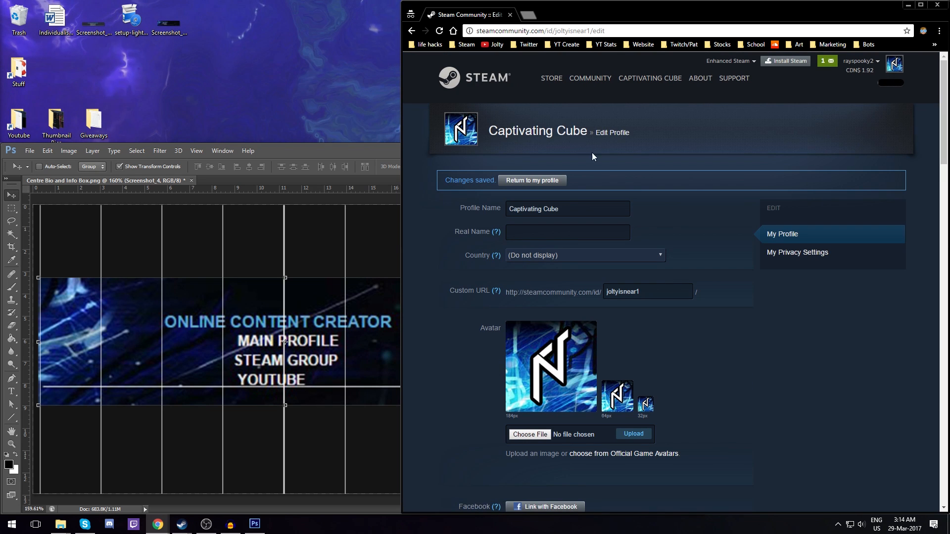
left_click(554, 180)
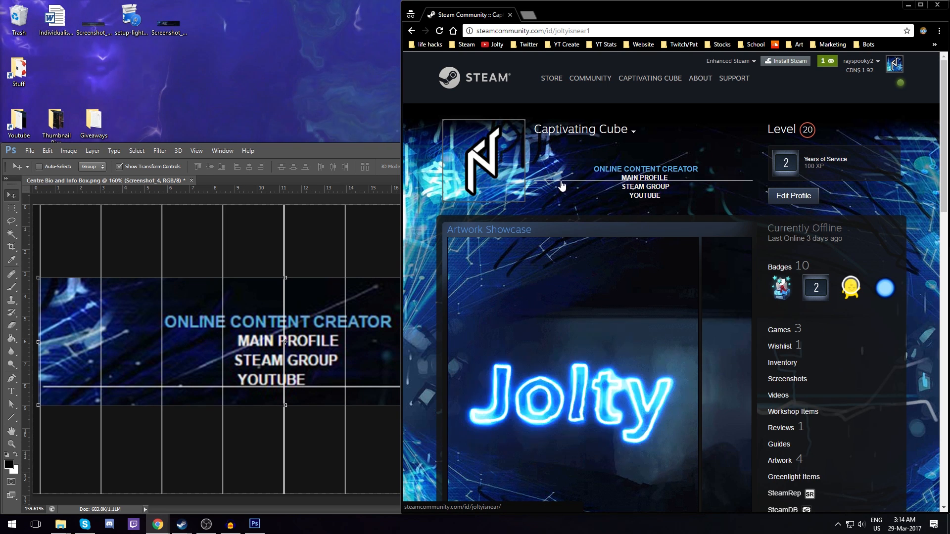
Capture the profile's summary area as a 456x96 screenshot and save it to the Desktop as Screenshot_5.jpg
key("Print")
left_click_drag(533, 162, 755, 261)
left_click_drag(752, 210, 758, 211)
left_click_drag(645, 263, 646, 208)
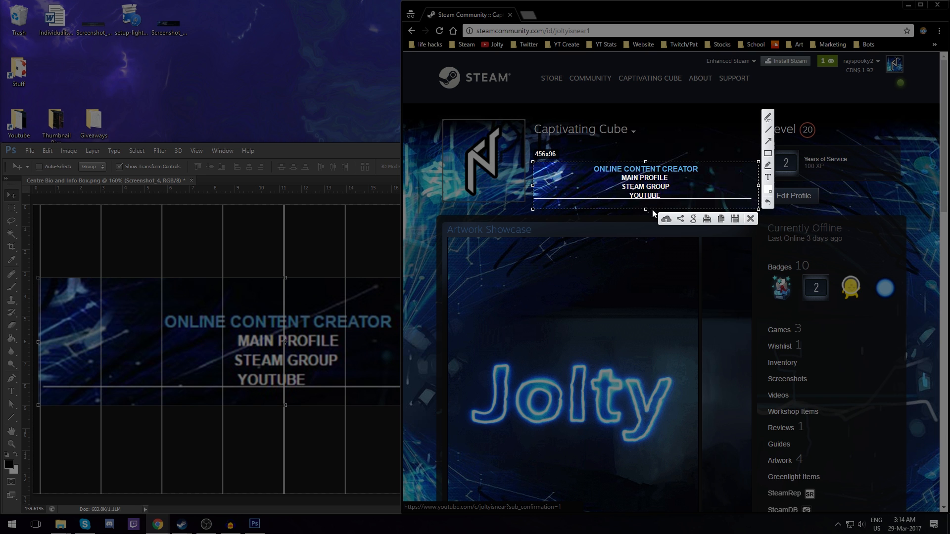
left_click(733, 223)
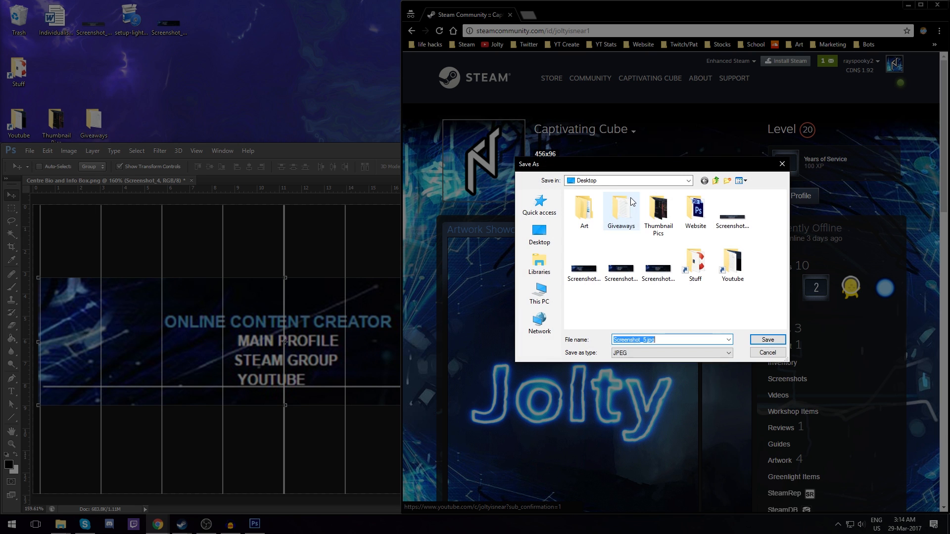
left_click(766, 345)
Replace the Screenshot_4 layer in the Photoshop guide document with Screenshot_5, placed beneath the guide-line layer
left_click_drag(309, 161, 340, 150)
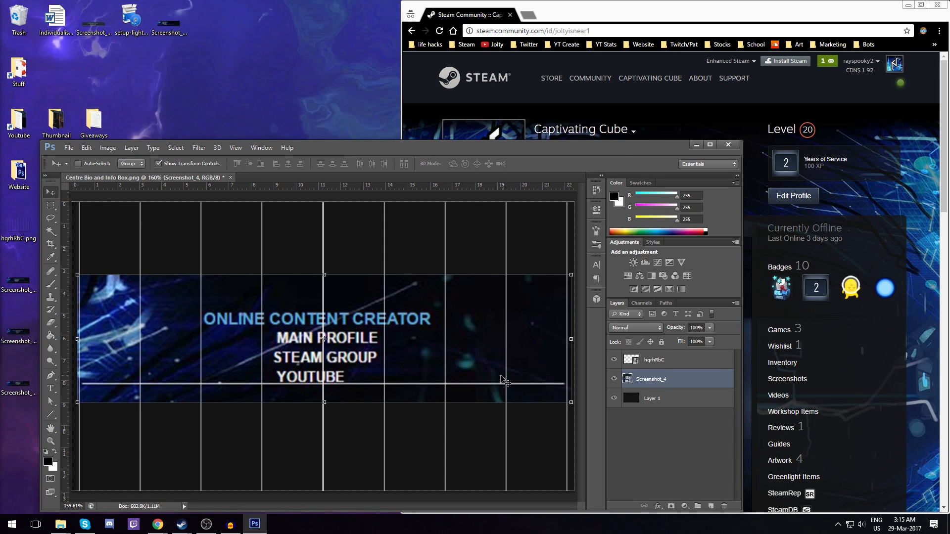
key("Delete")
left_click_drag(10, 389, 250, 353)
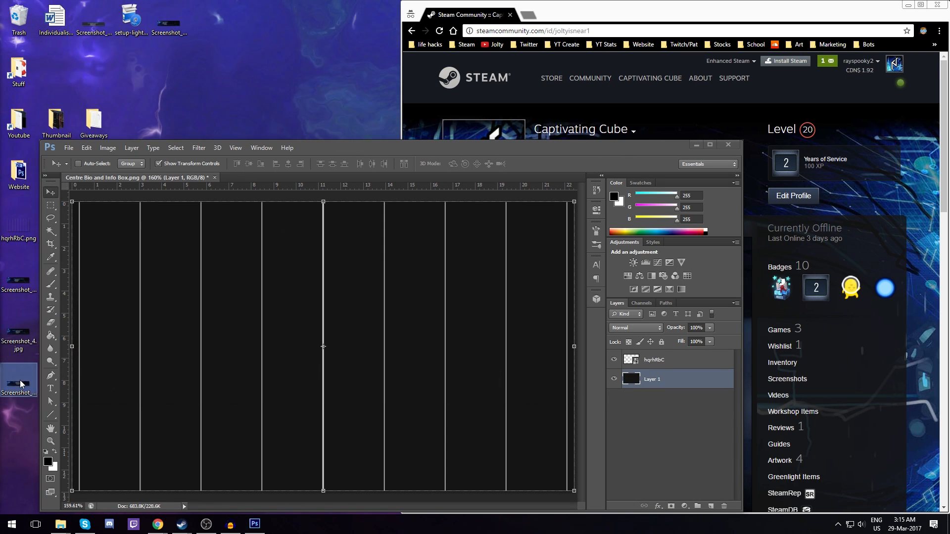
left_click_drag(20, 383, 282, 356)
left_click_drag(352, 144, 315, 151)
key("Return")
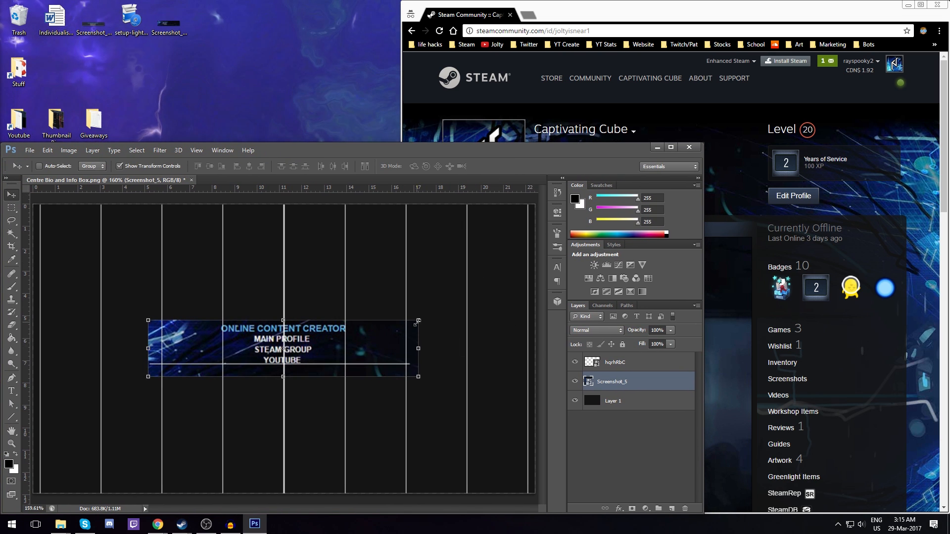
Scale the Screenshot_5 layer about its centre to about 236% against the guide lines
left_click_drag(418, 321, 596, 297)
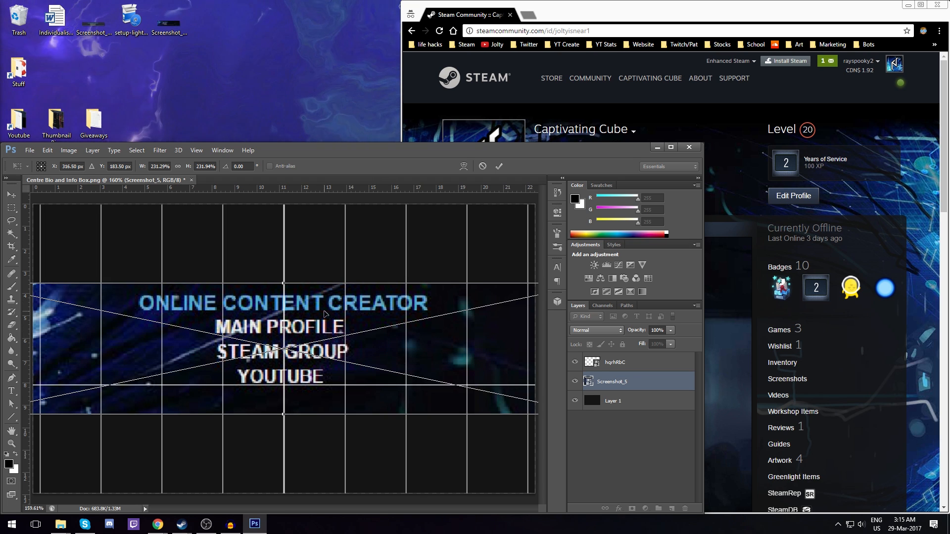
left_click(500, 165)
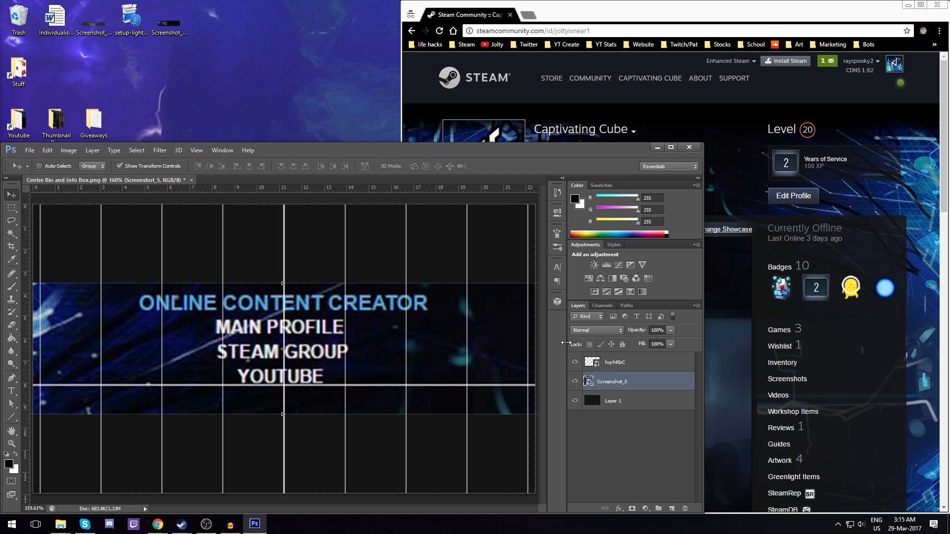
scroll(499, 252, "down", 1)
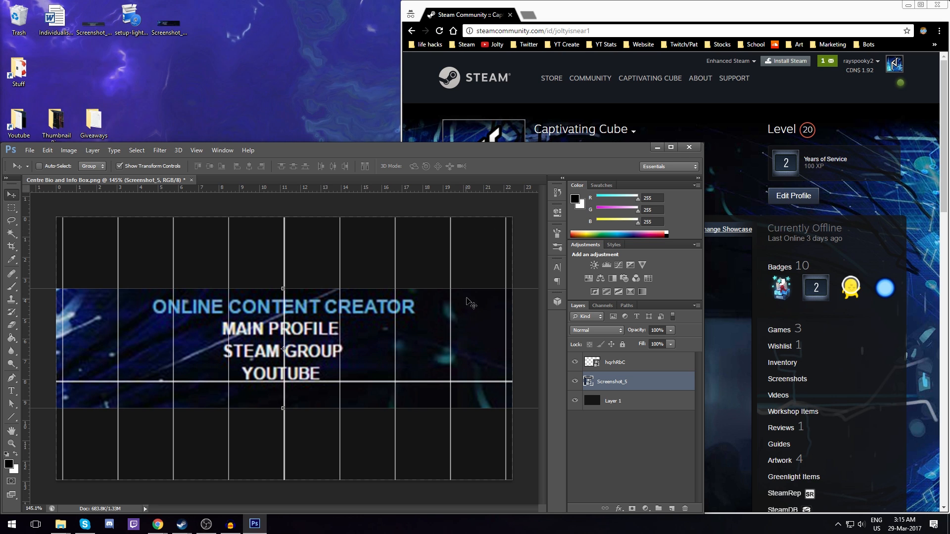
key("ctrl+t")
scroll(508, 237, "down", 1)
scroll(504, 245, "up", 1)
scroll(510, 258, "down", 1)
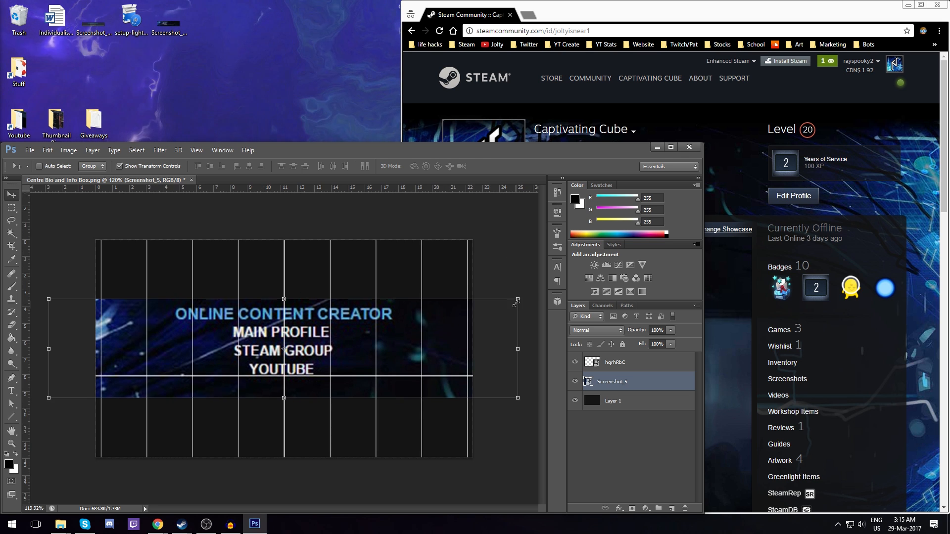
left_click_drag(517, 300, 482, 315)
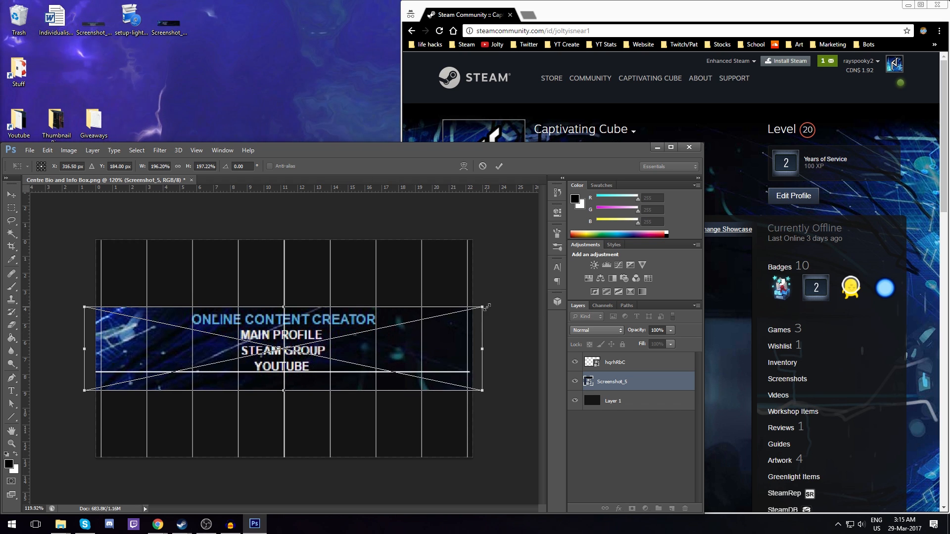
left_click_drag(484, 308, 524, 298)
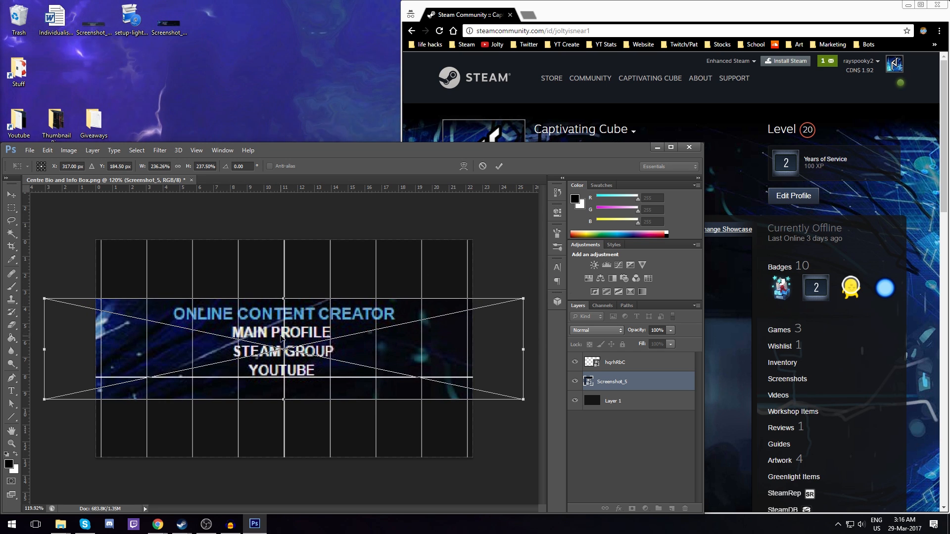
Open the Steam profile for editing, and enlarge the Screenshot_5 layer in Photoshop to about 303% about its centre
left_click(792, 200)
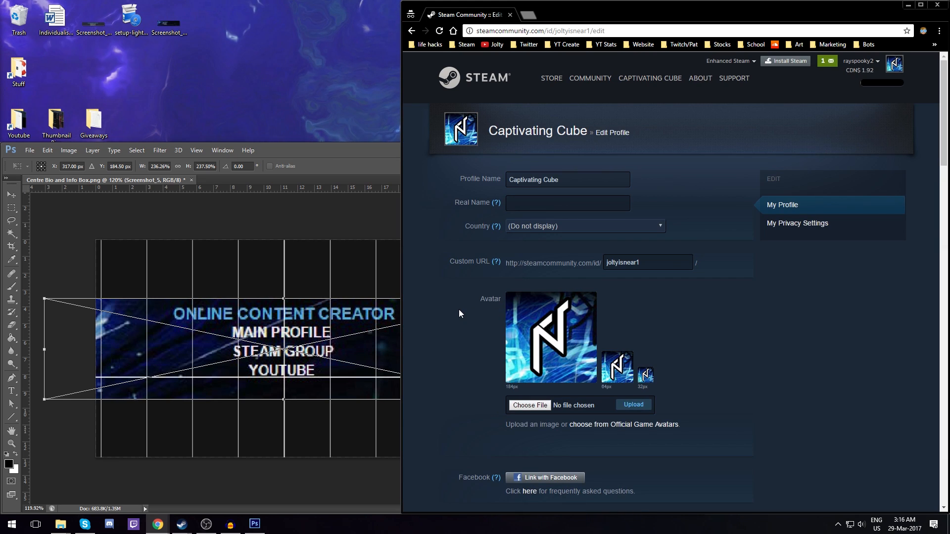
scroll(459, 309, "down", 5)
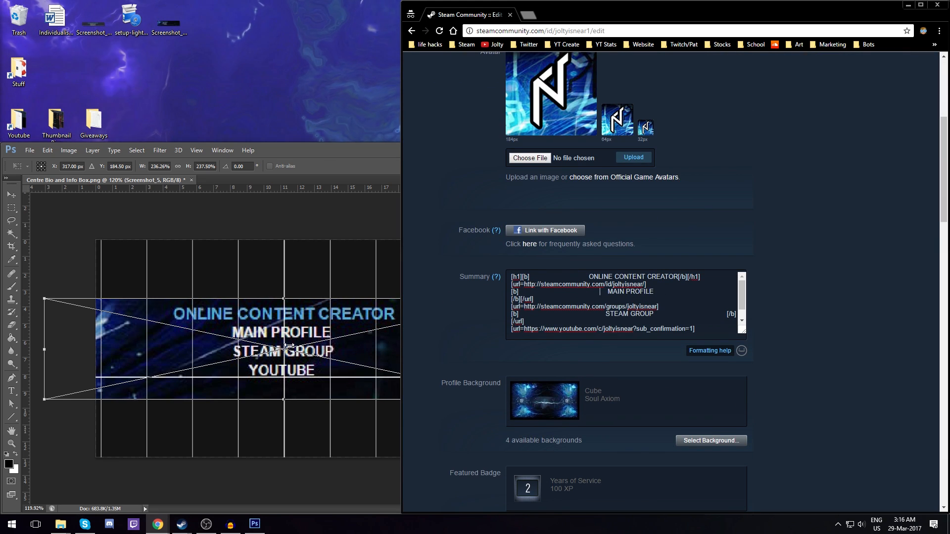
left_click(306, 380)
left_click_drag(527, 297, 593, 281)
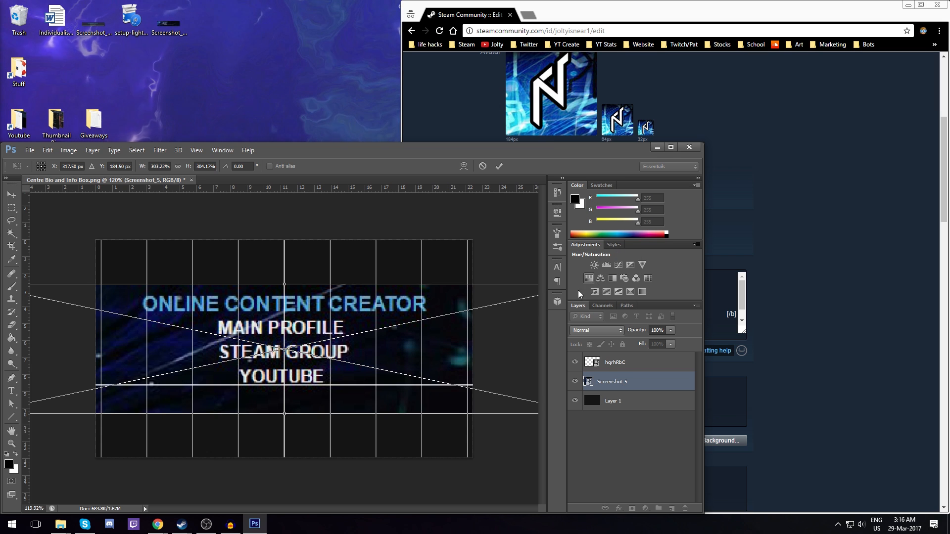
Insert one space before YOUTUBE in the profile summary, save the changes and open the updated profile
left_click(759, 356)
scroll(623, 306, "down", 1)
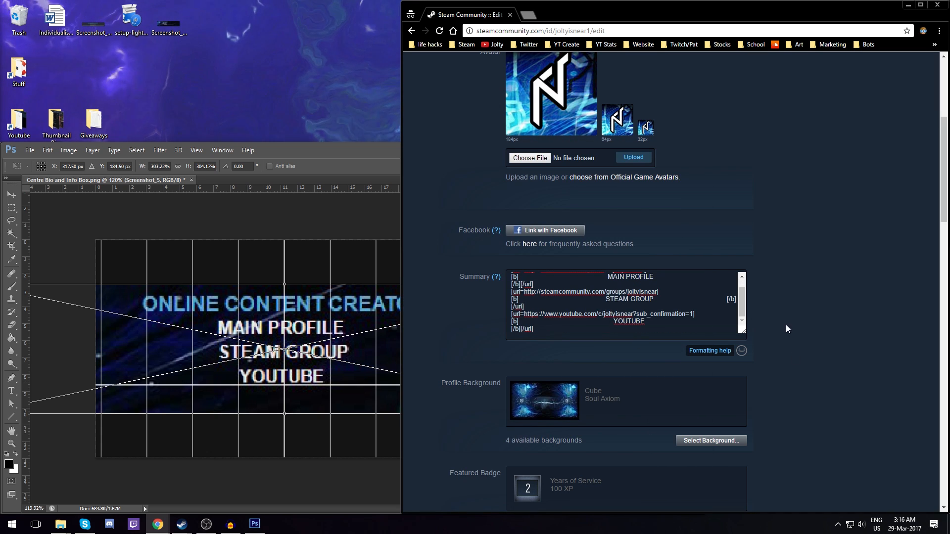
key("Return")
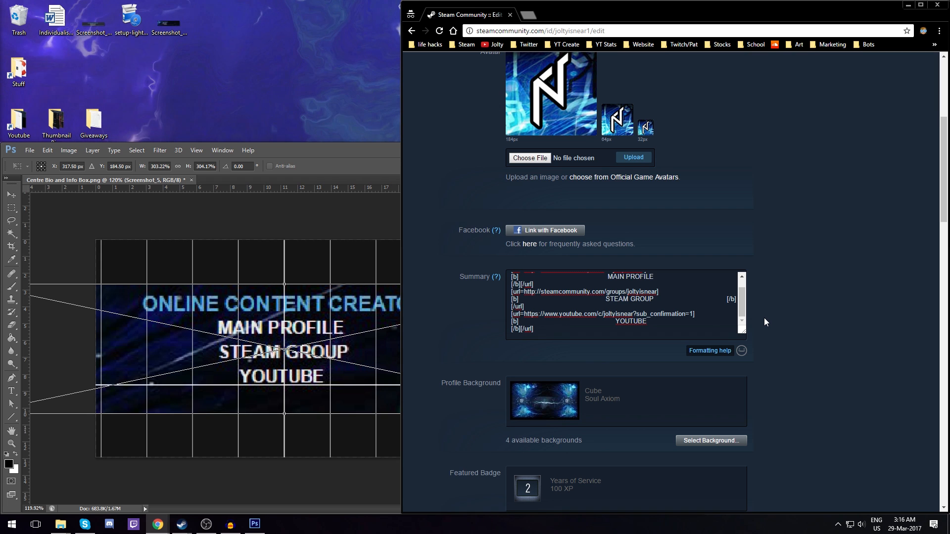
scroll(763, 318, "down", 15)
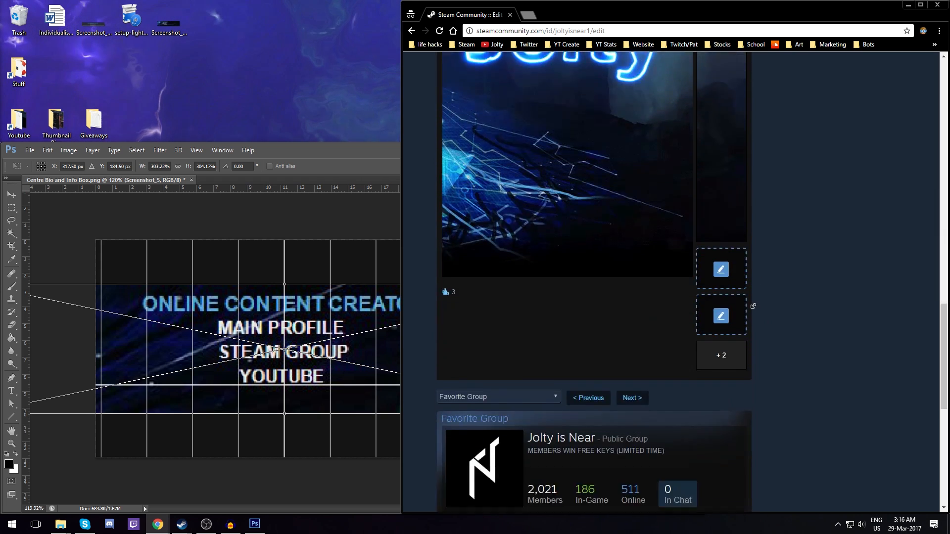
left_click(716, 395)
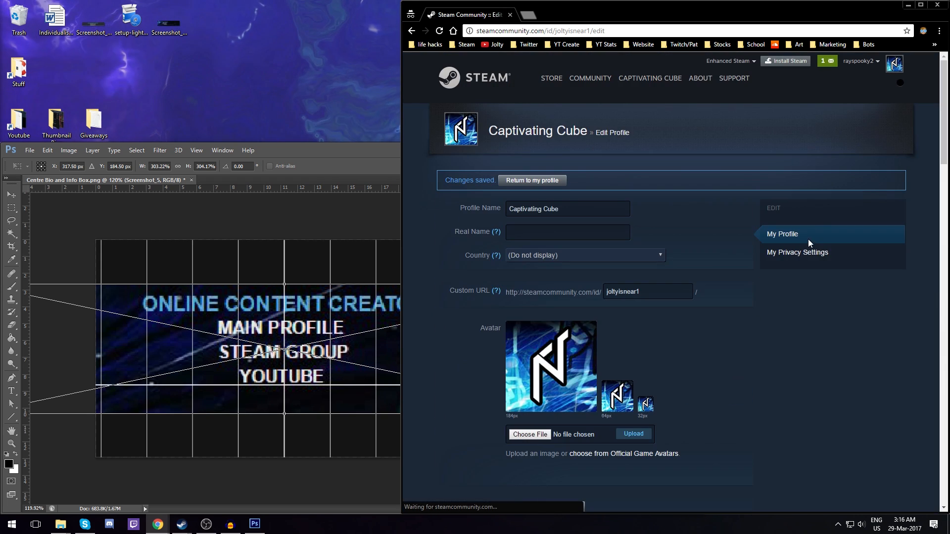
left_click(536, 133)
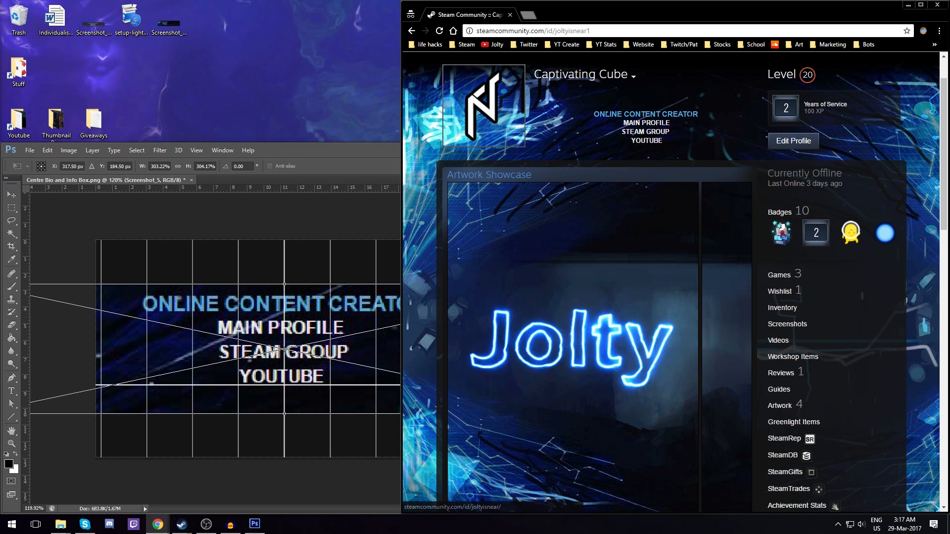
Compare the ONLINE CONTENT CREATOR header's position with the same header on the second Steam profile, highlighting the text to check its spacing
left_click_drag(699, 115, 579, 114)
left_click(236, 488)
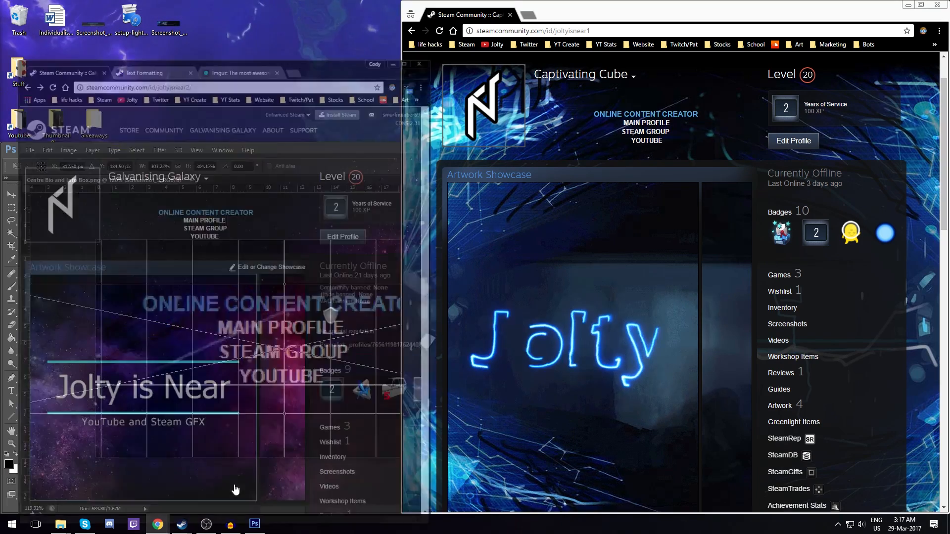
left_click_drag(622, 115, 703, 117)
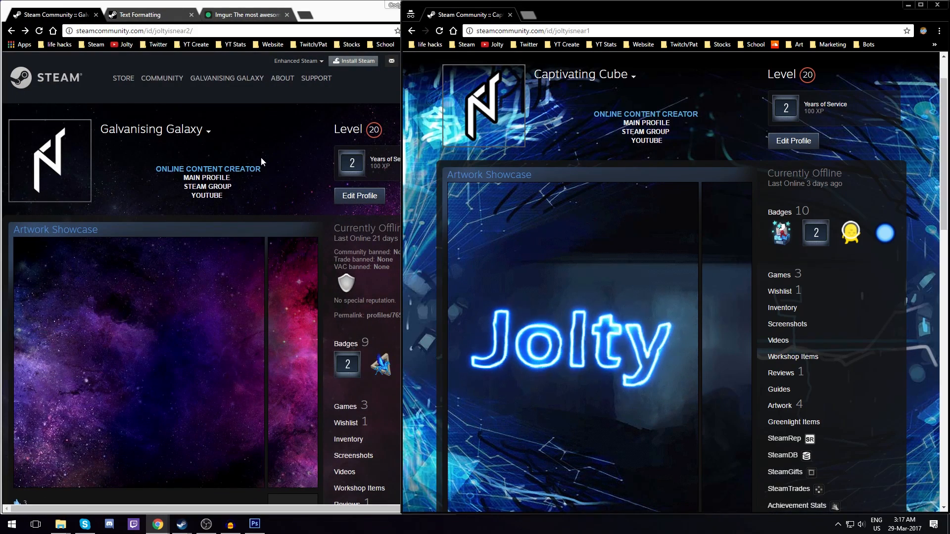
left_click_drag(262, 169, 100, 169)
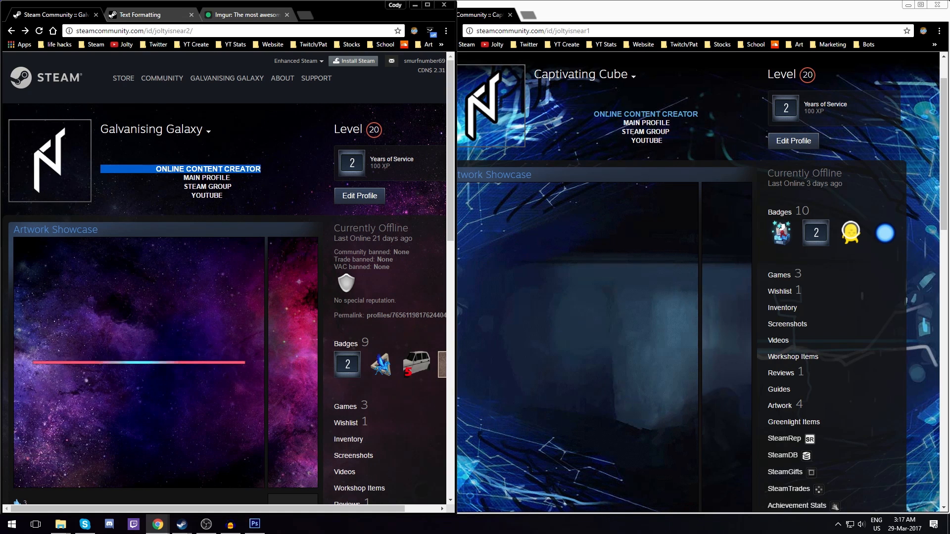
left_click(287, 166)
left_click_drag(250, 169, 306, 169)
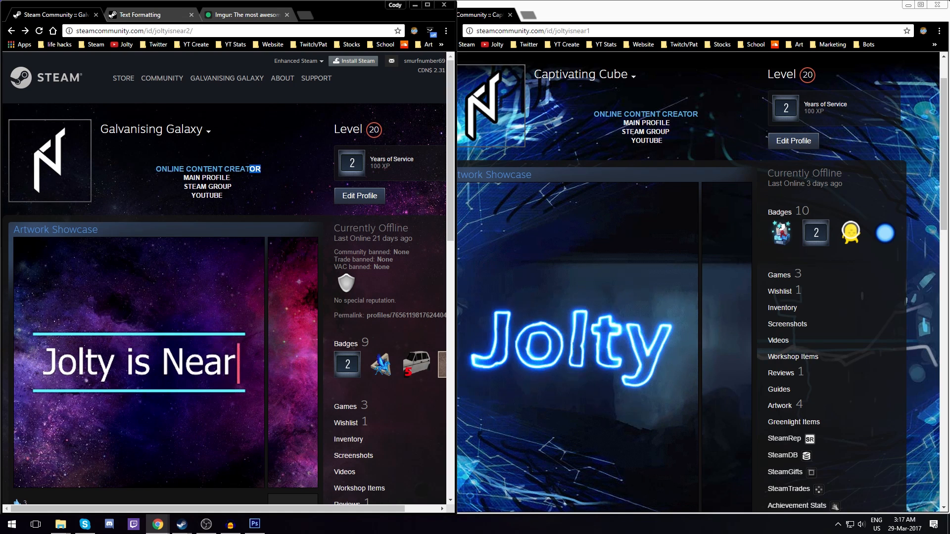
left_click(306, 169)
left_click_drag(139, 163, 263, 170)
left_click(262, 170)
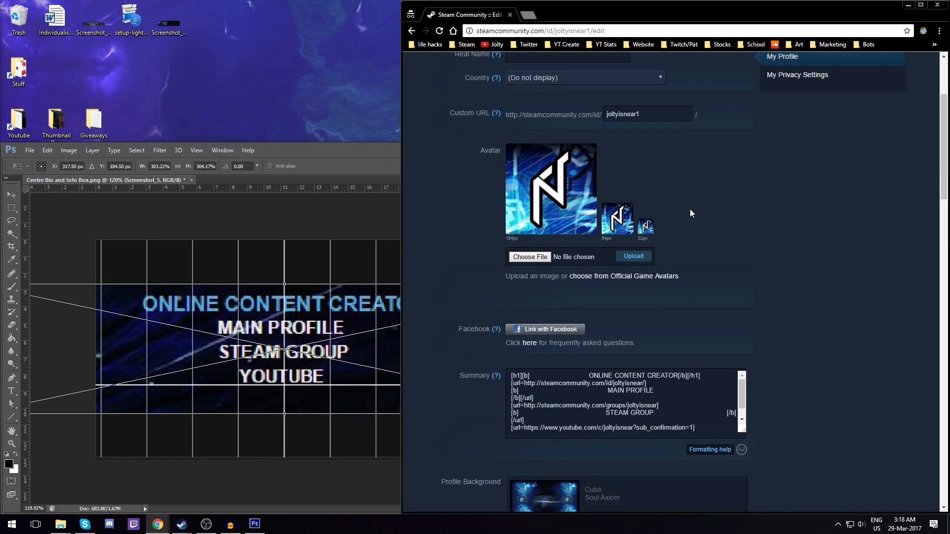
Enlarge the Summary box on the profile editing page to show all of its lines
scroll(690, 209, "down", 3)
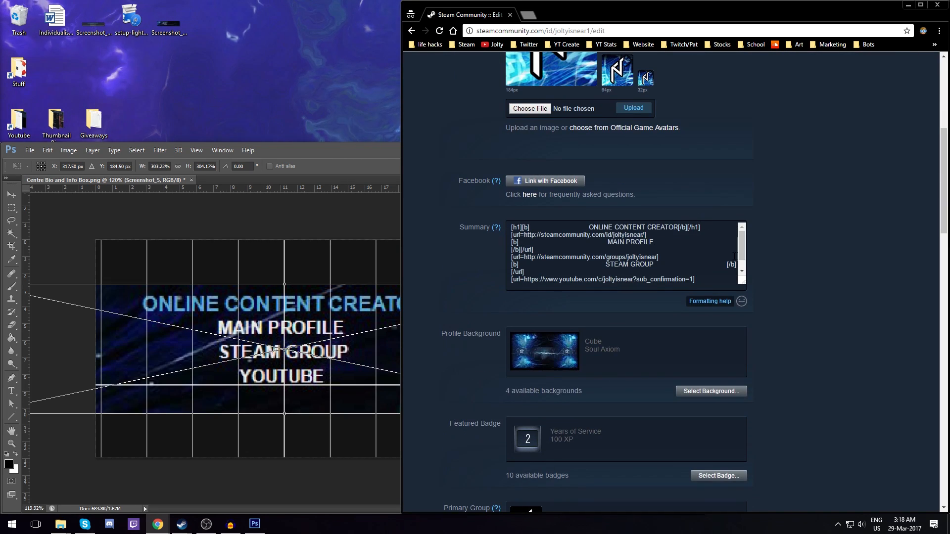
scroll(707, 242, "down", 1)
scroll(756, 254, "down", 1)
left_click_drag(742, 231, 742, 272)
scroll(767, 261, "up", 1)
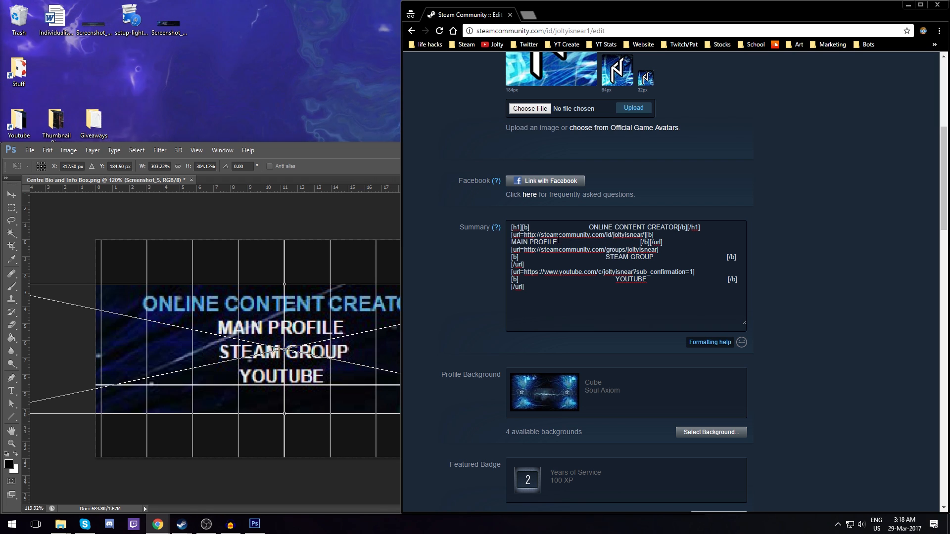
Add trailing spaces after MAIN PROFILE and adjust those after STEAM GROUP, save the summary and open the profile
left_click_drag(558, 242, 601, 242)
left_click(637, 243)
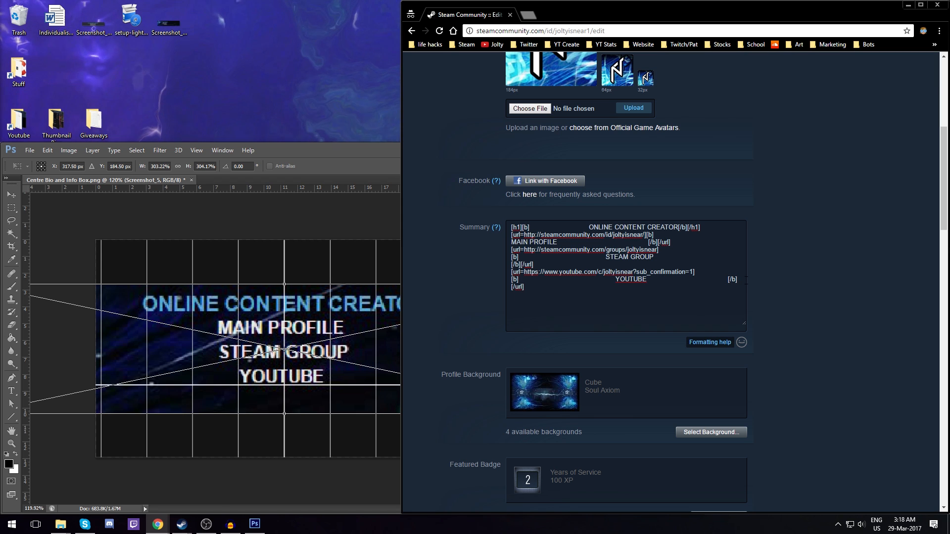
scroll(766, 199, "down", 15)
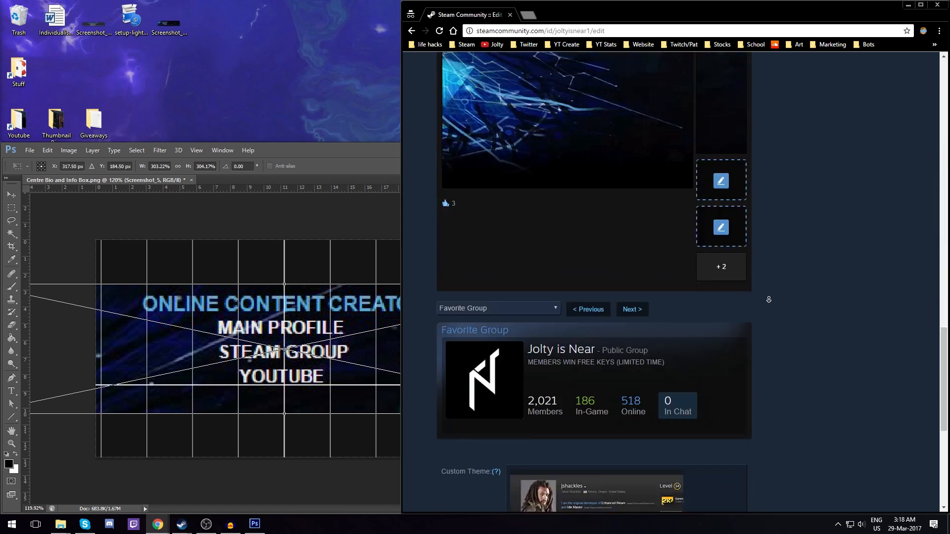
left_click(705, 401)
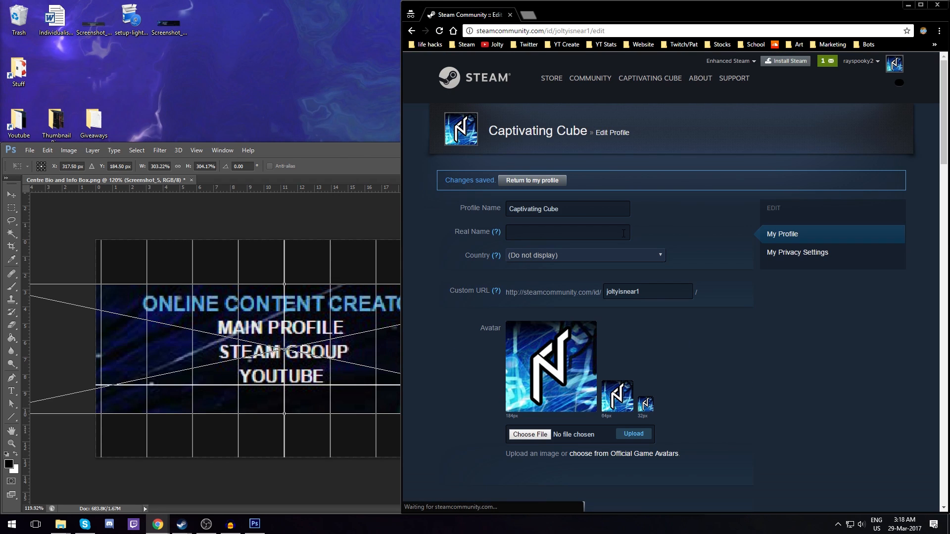
left_click(551, 136)
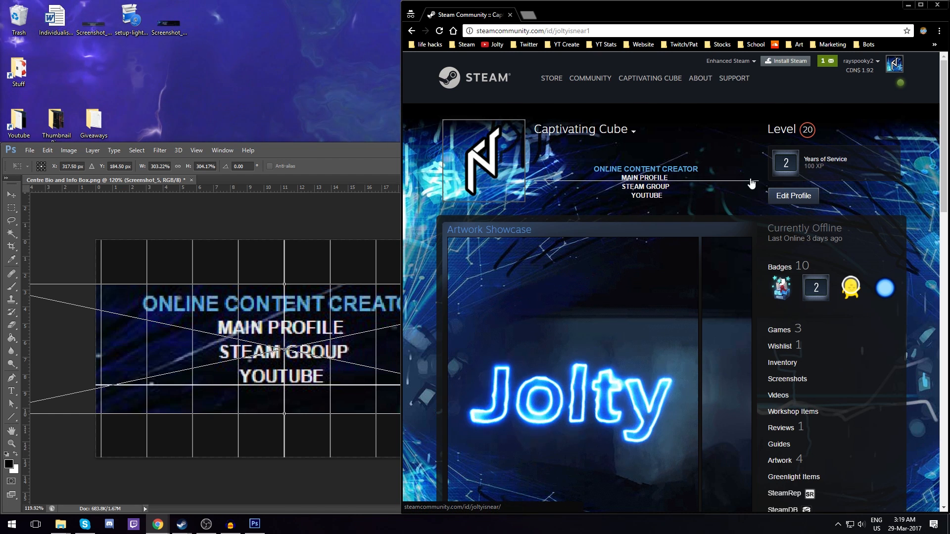
Add more trailing spaces after MAIN PROFILE, remove one space before YOUTUBE, and save and view the profile
left_click(796, 202)
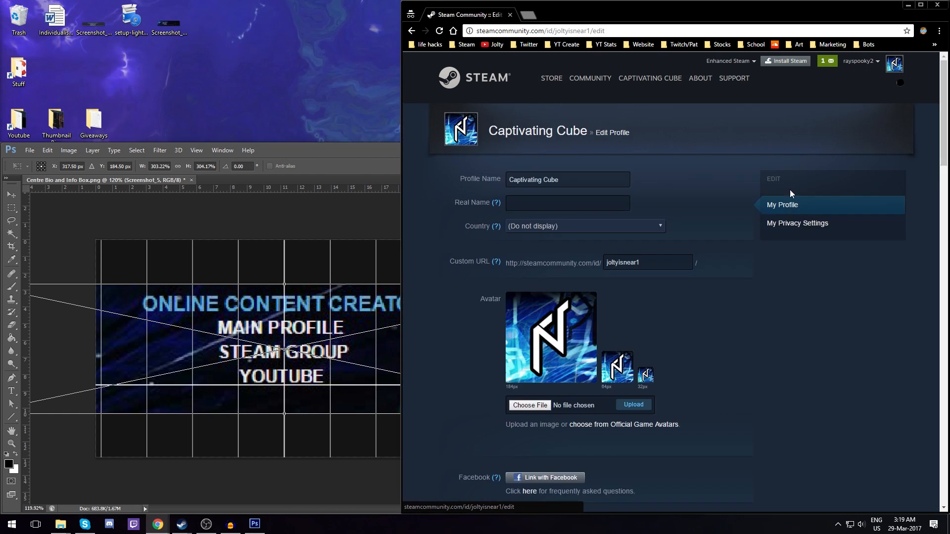
scroll(779, 181, "down", 5)
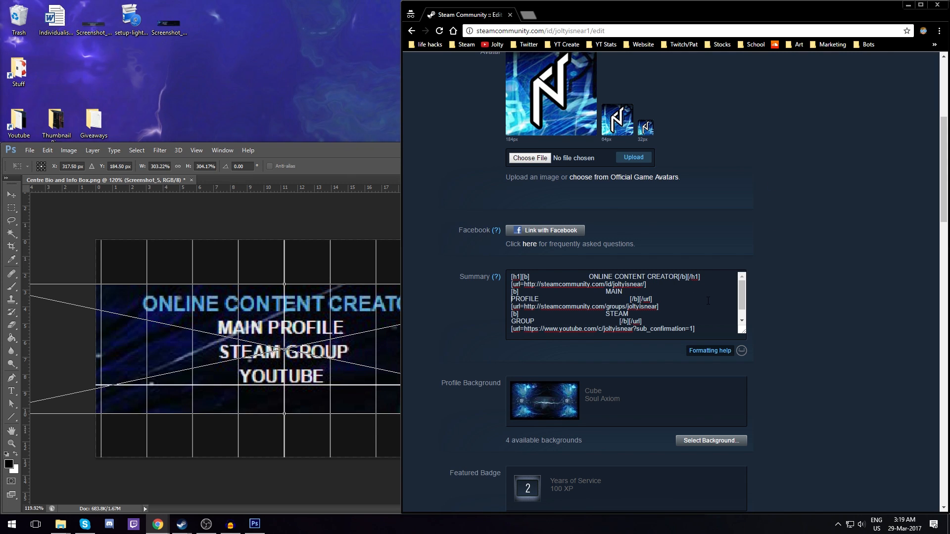
scroll(767, 247, "down", 2)
left_click_drag(538, 200, 597, 200)
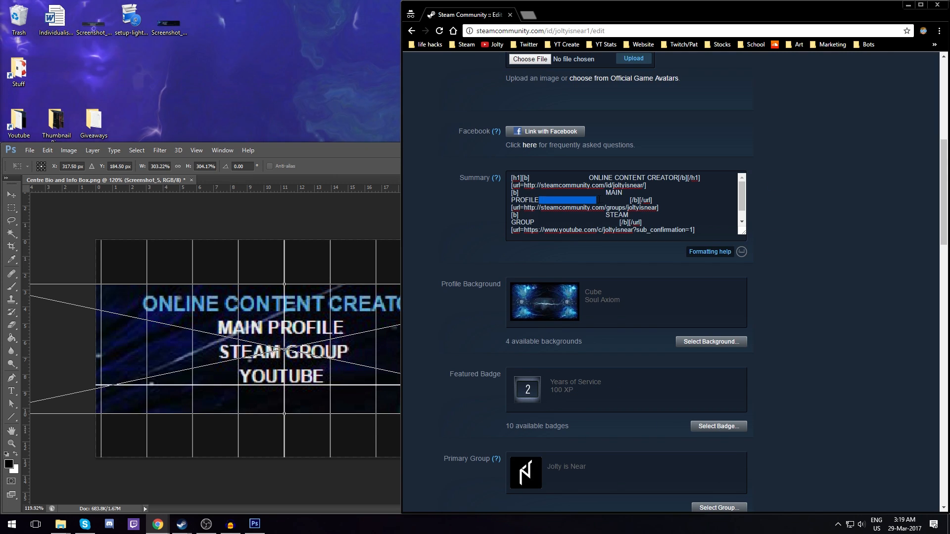
left_click(791, 215)
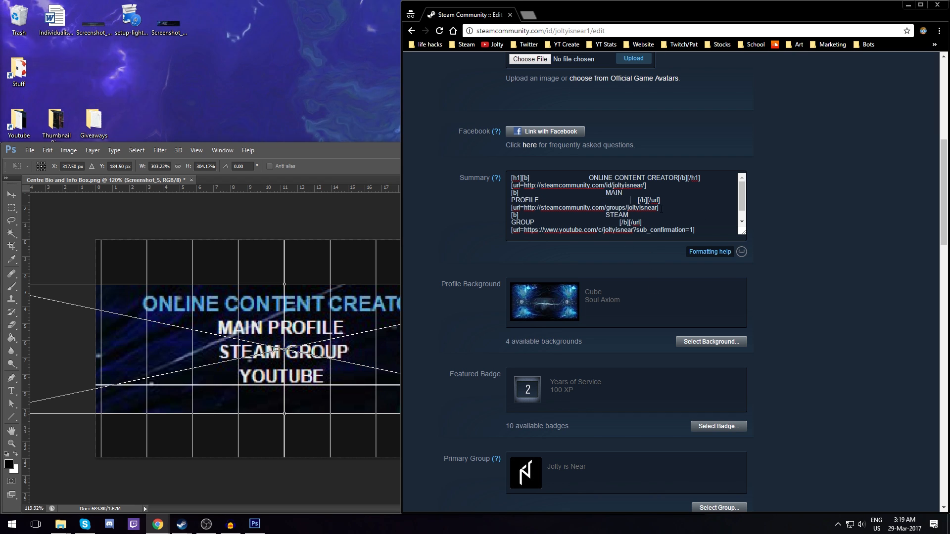
scroll(660, 209, "down", 1)
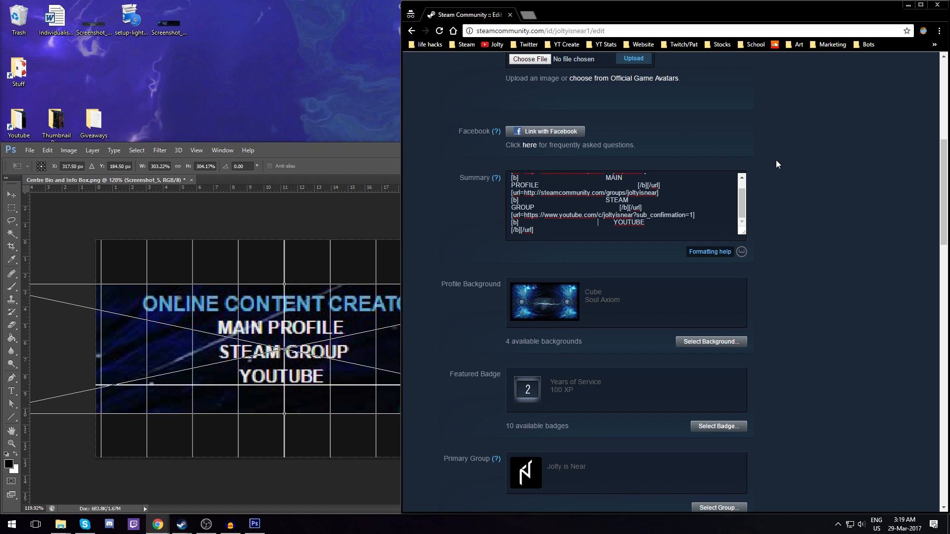
scroll(775, 164, "down", 15)
left_click(710, 396)
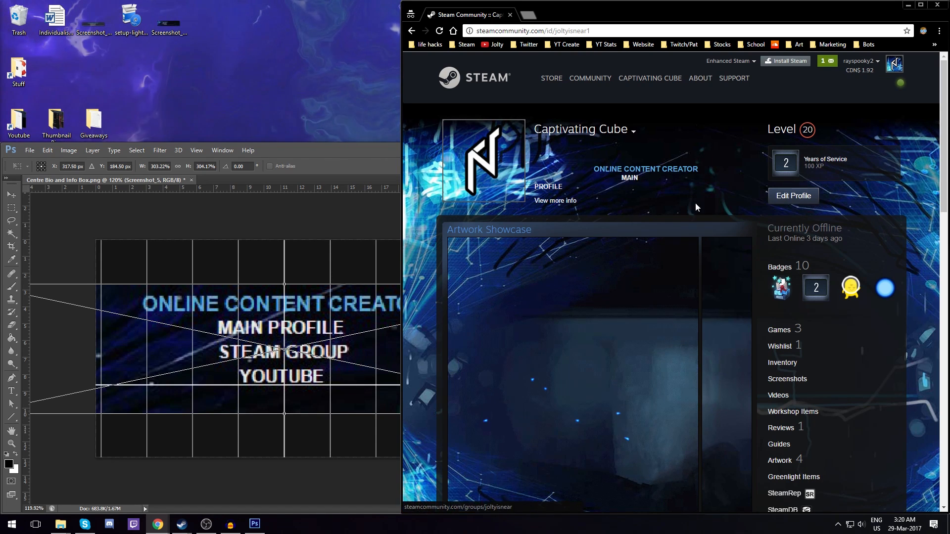
Remove the excess trailing spaces after MAIN PROFILE in the summary, save the changes and open the profile
left_click(773, 195)
scroll(738, 214, "down", 5)
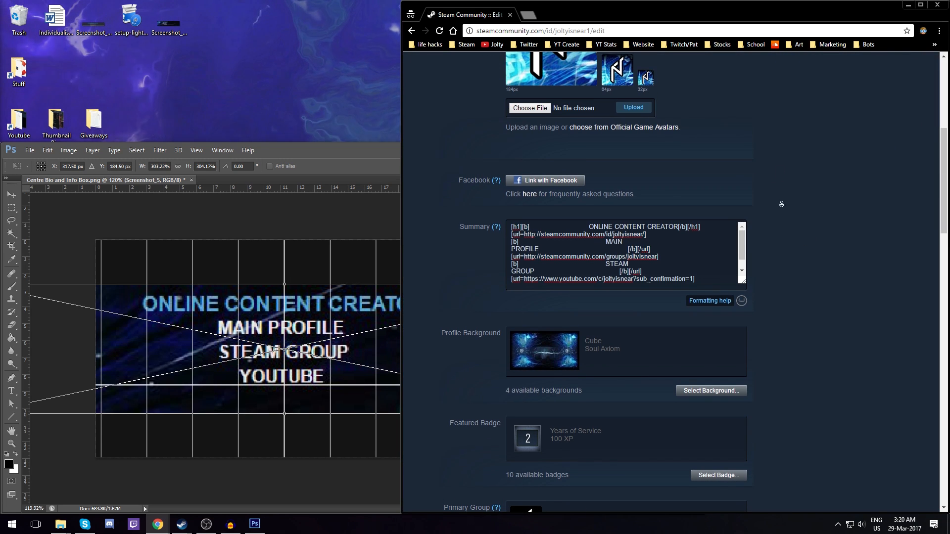
scroll(774, 337, "down", 15)
left_click(715, 401)
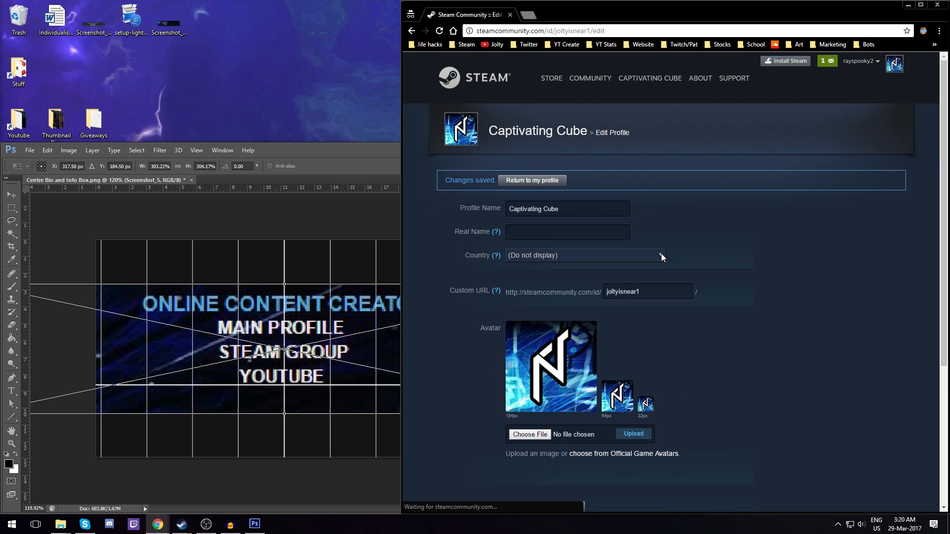
left_click(536, 134)
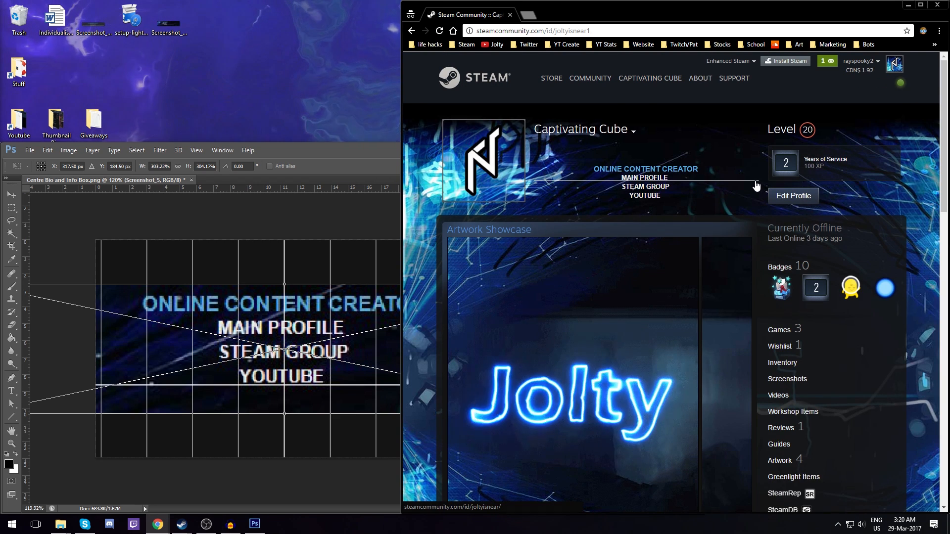
Extend the trailing spacing after MAIN PROFILE by one space, save the summary and return to the profile
left_click(793, 196)
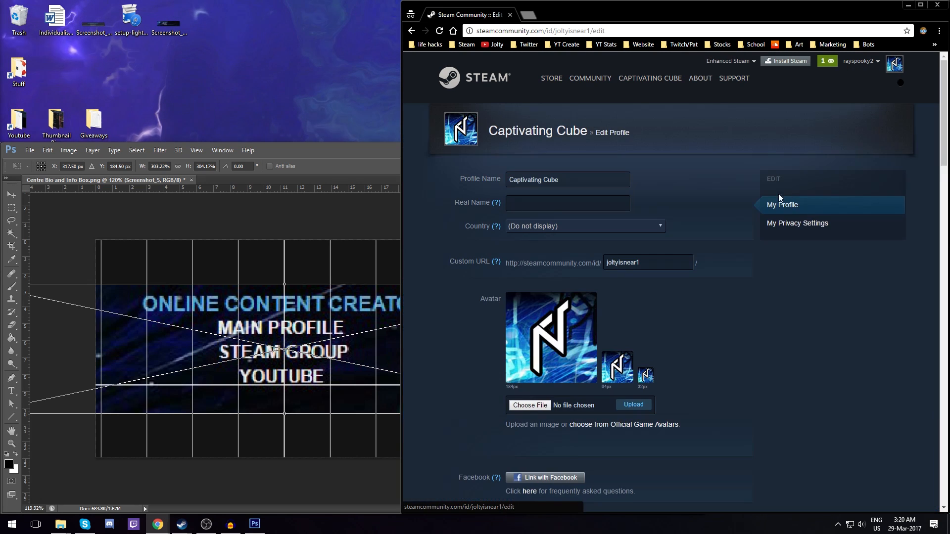
scroll(758, 185, "down", 5)
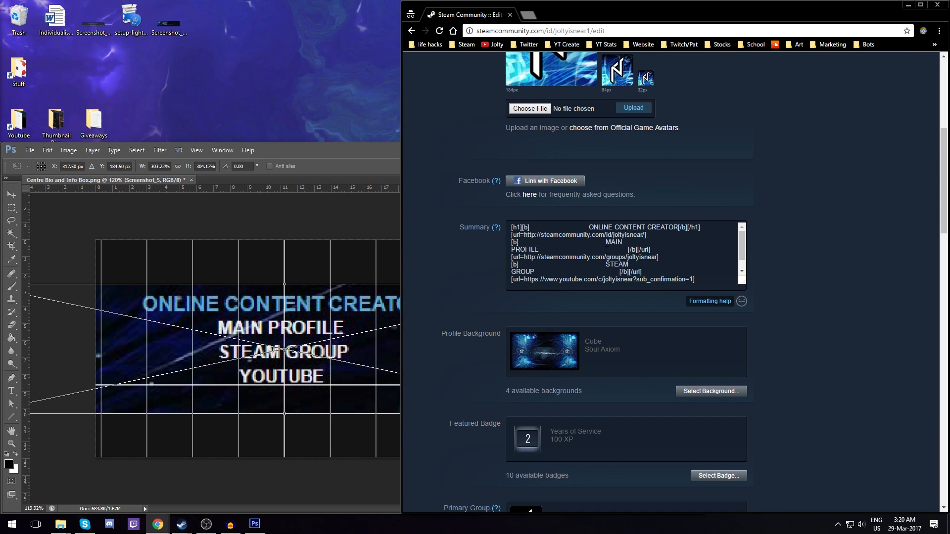
scroll(771, 182, "down", 12)
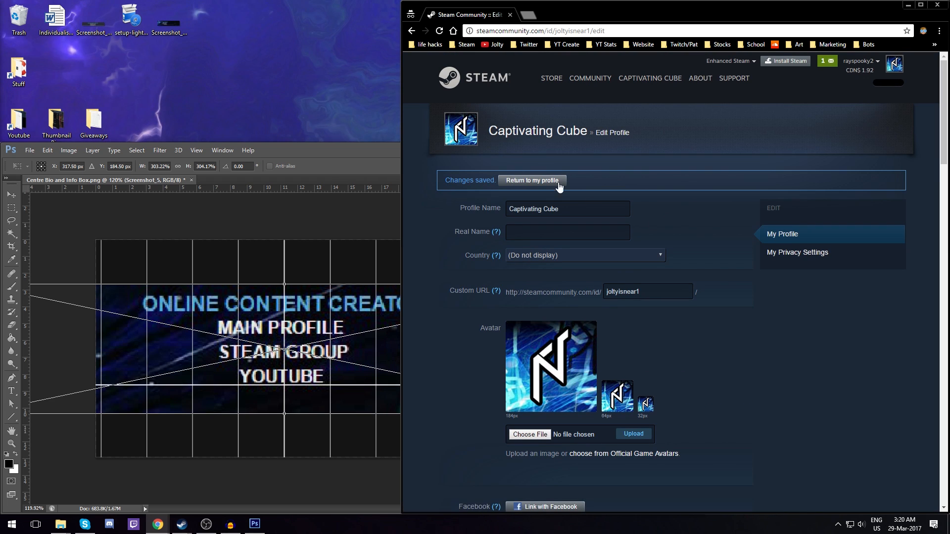
left_click(552, 138)
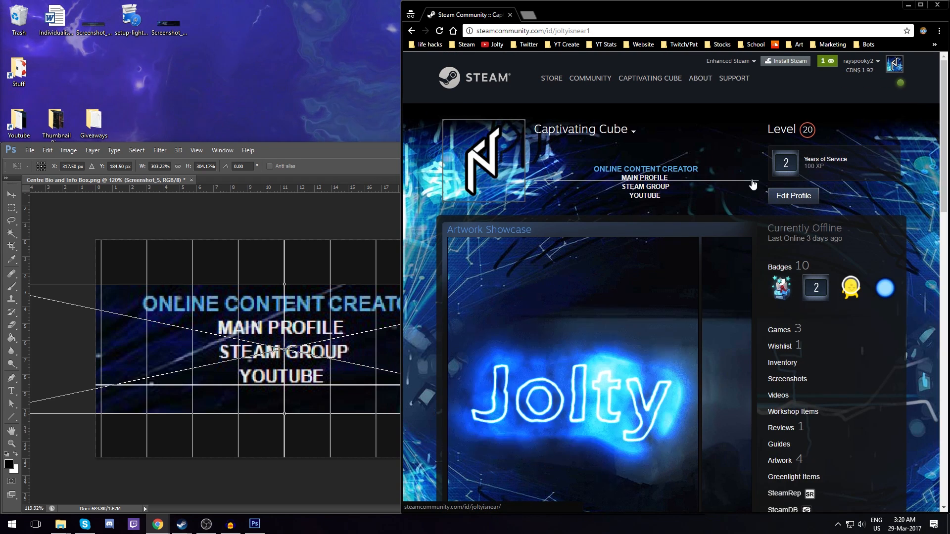
Try one further trailing space after MAIN PROFILE, saving the summary and viewing the profile to check the line wrap
left_click(779, 196)
scroll(781, 208, "down", 5)
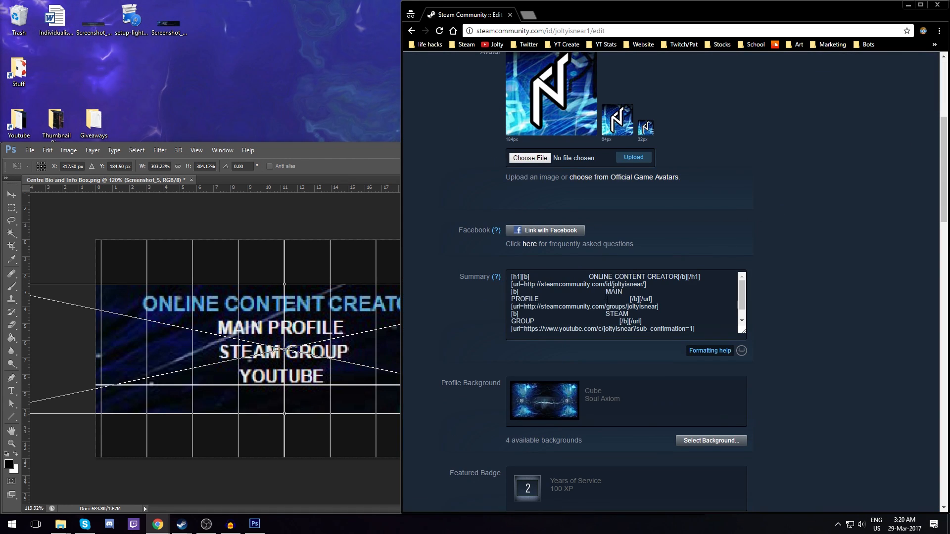
scroll(790, 232, "down", 15)
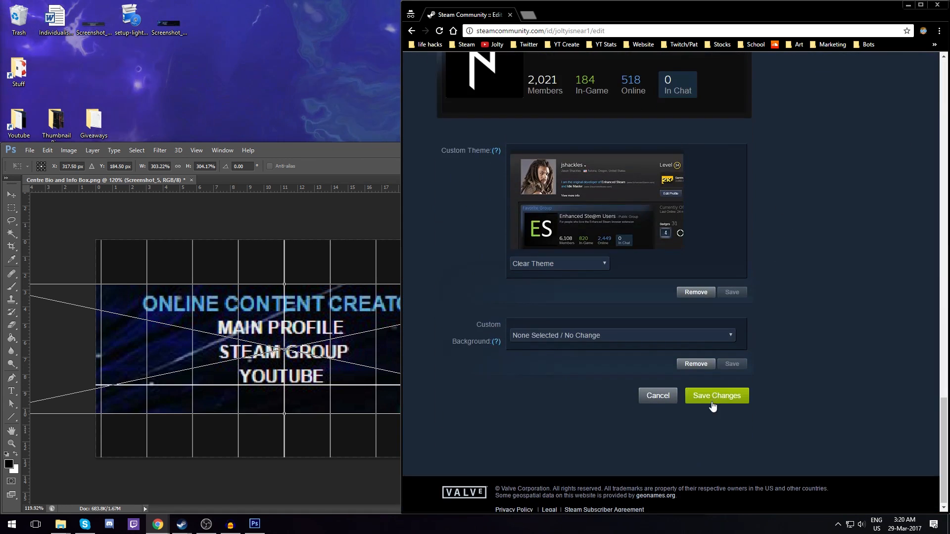
left_click(728, 391)
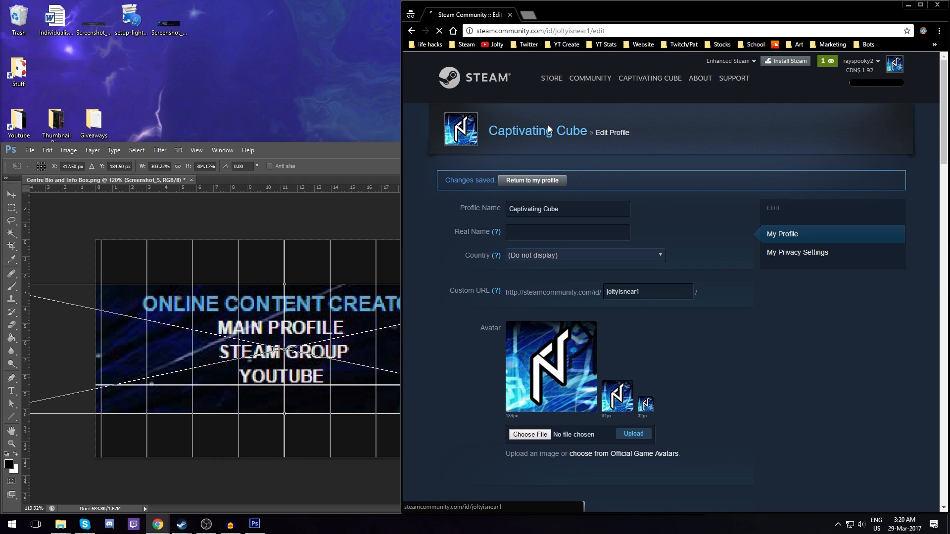
left_click(547, 125)
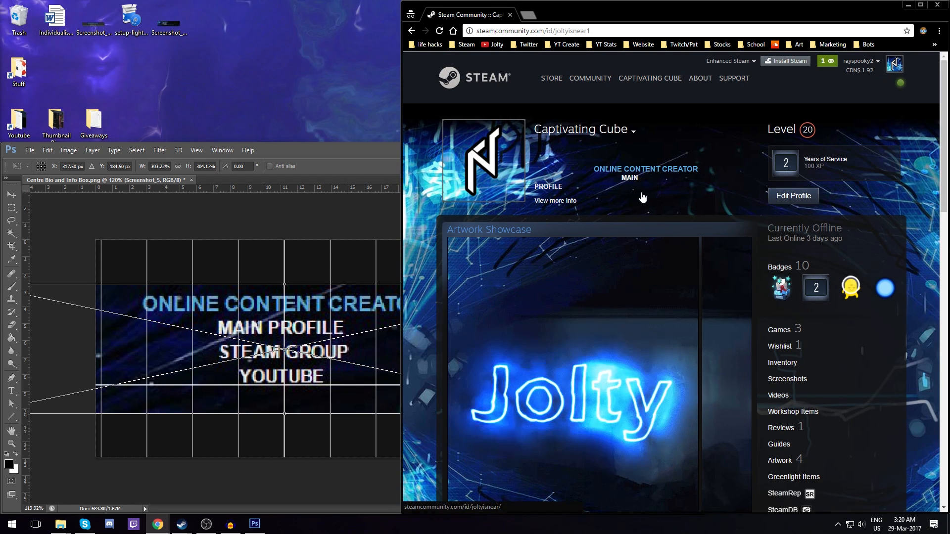
Remove the last trailing space added after MAIN PROFILE and save the profile changes
left_click(791, 196)
scroll(782, 193, "down", 7)
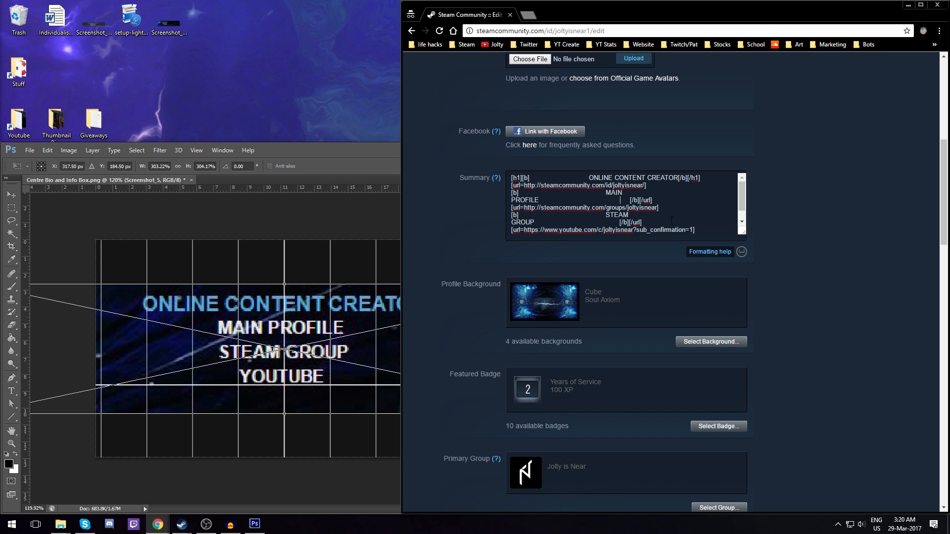
scroll(671, 220, "down", 10)
left_click(738, 394)
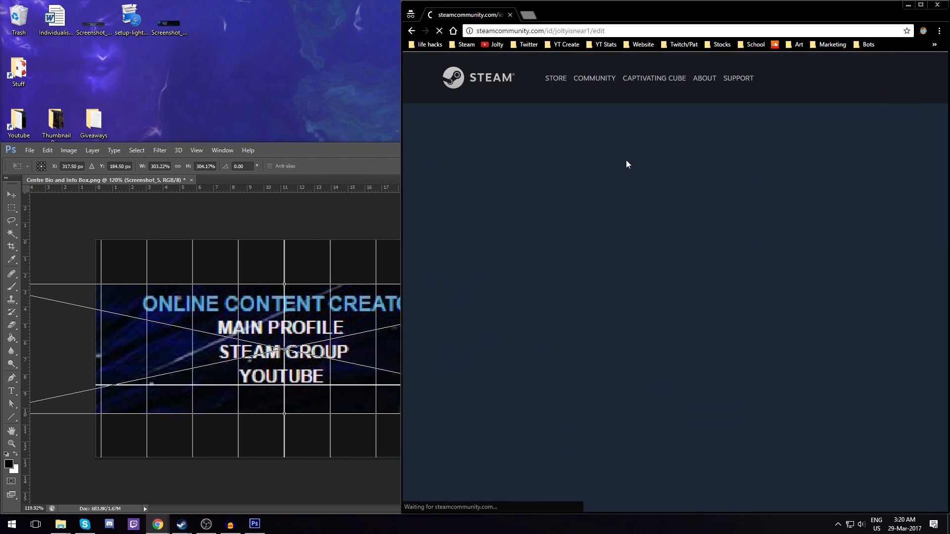
Return to the profile, open the MAIN PROFILE link from the summary to test it, and close the linked page
left_click(558, 130)
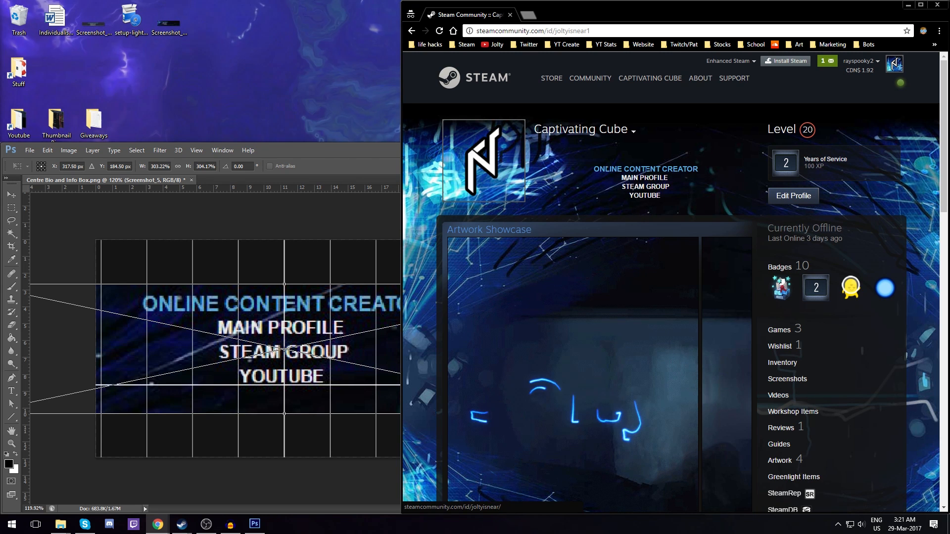
left_click(752, 183)
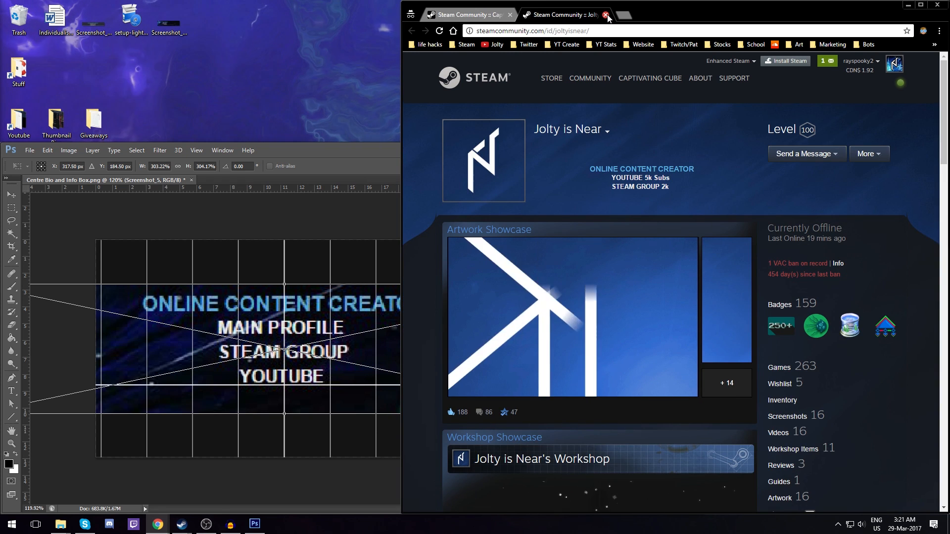
left_click(605, 15)
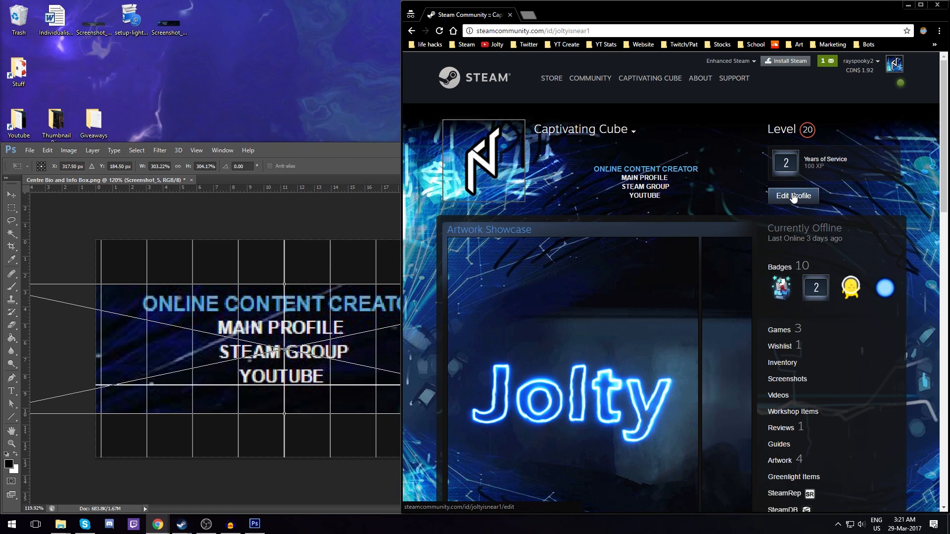
Add trailing spaces after YOUTUBE in the summary, save the changes and open the profile
scroll(781, 231, "down", 7)
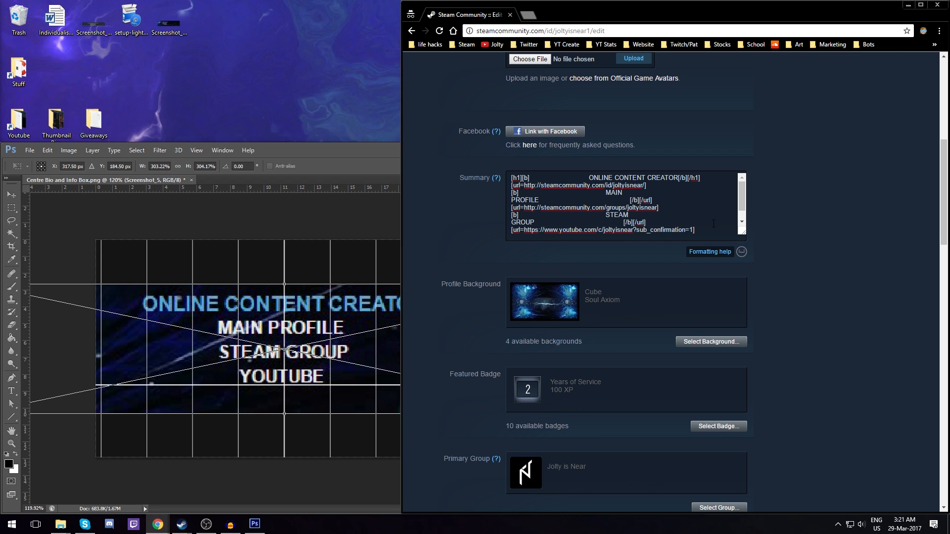
type("[b] YOUTUBE [/b][/url]")
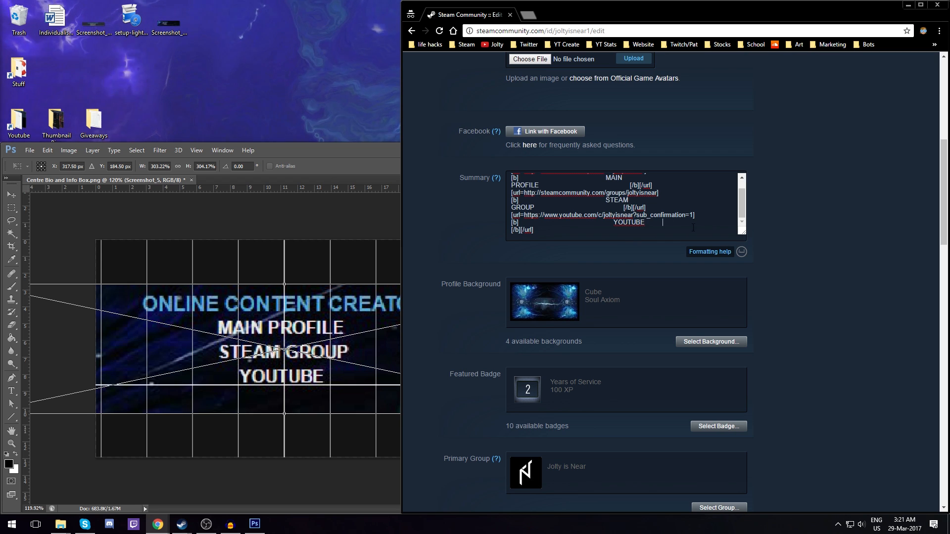
middle_click(770, 175)
middle_click(770, 319)
left_click(743, 394)
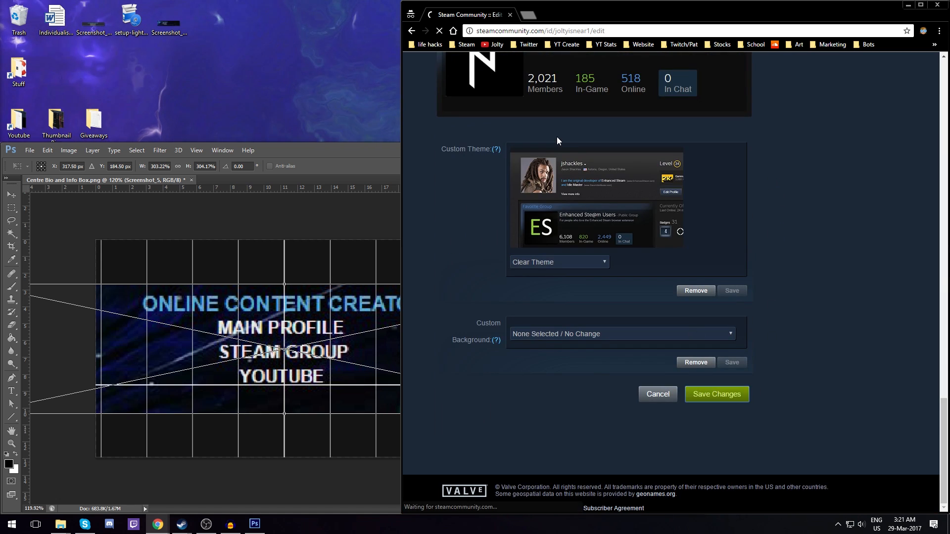
left_click(552, 129)
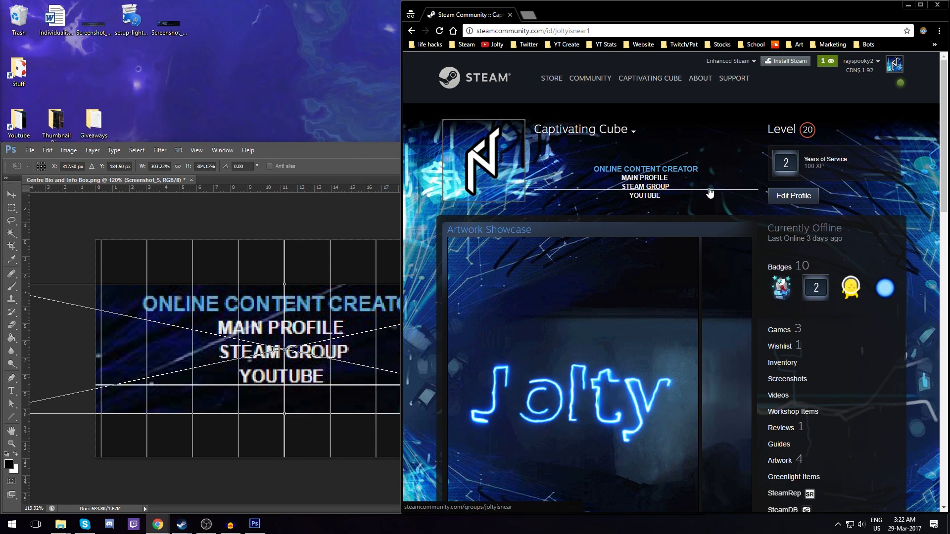
Try one further trailing space after STEAM GROUP, saving the summary and returning to the profile to check the line wrap
left_click(793, 195)
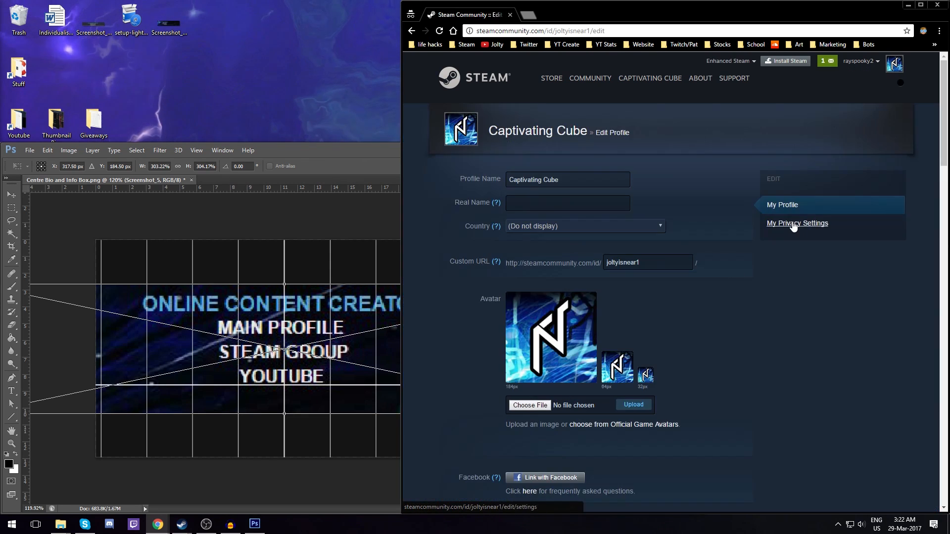
scroll(790, 236, "down", 5)
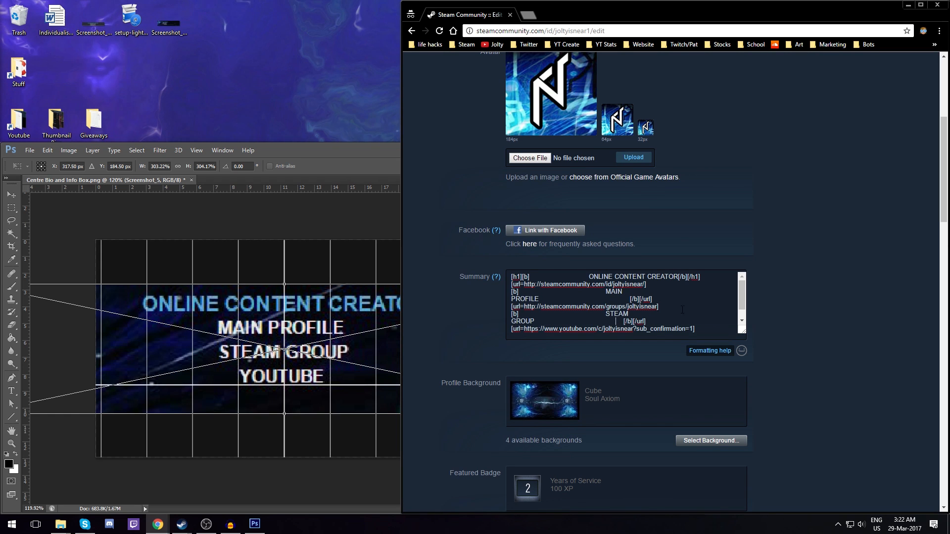
scroll(761, 287, "down", 10)
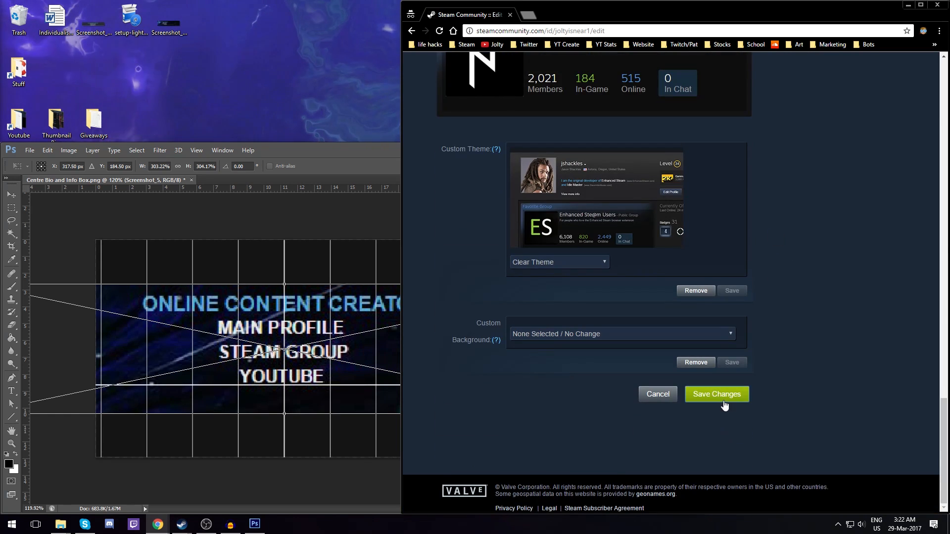
left_click(723, 403)
left_click(564, 134)
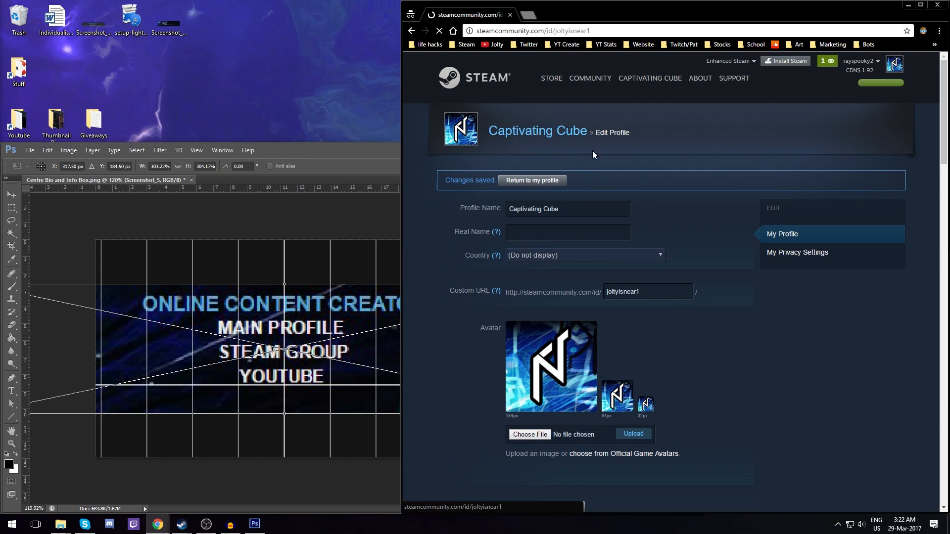
Remove the extra space after STEAM GROUP, lengthen the trailing spacing after YOUTUBE, then save and view the full profile info
left_click(791, 196)
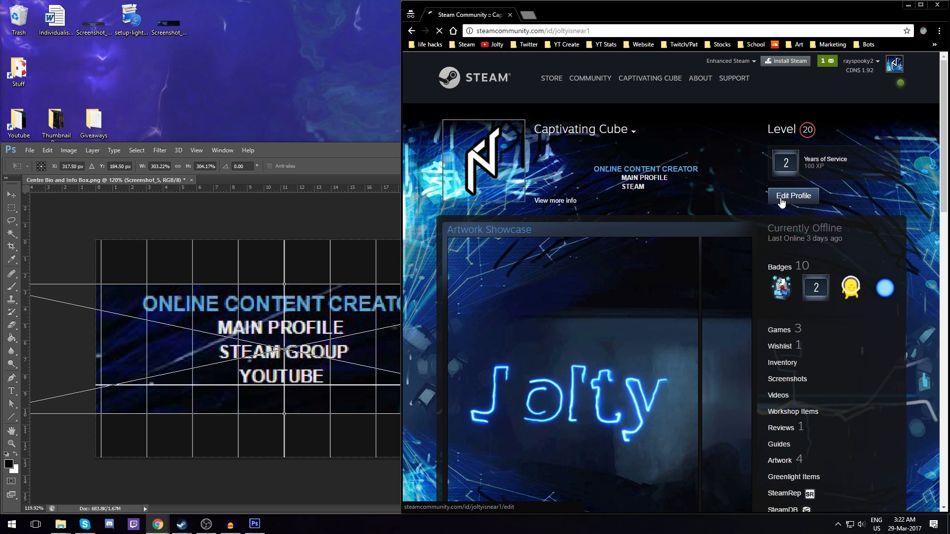
scroll(758, 238, "down", 5)
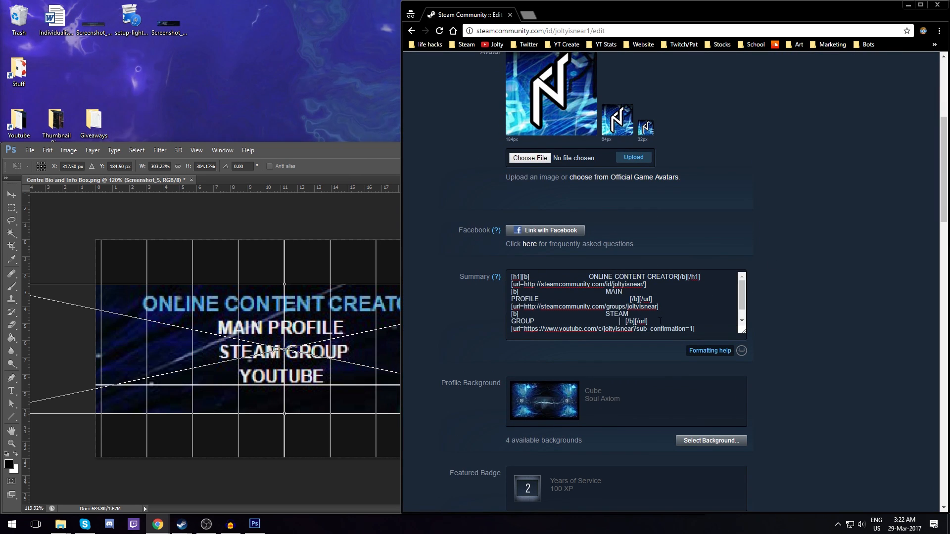
scroll(774, 280, "down", 1)
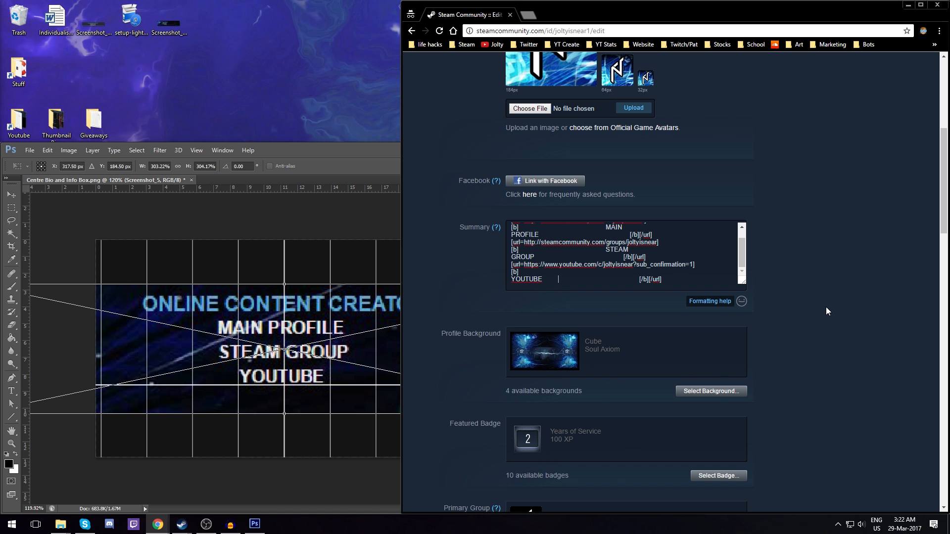
scroll(792, 253, "down", 15)
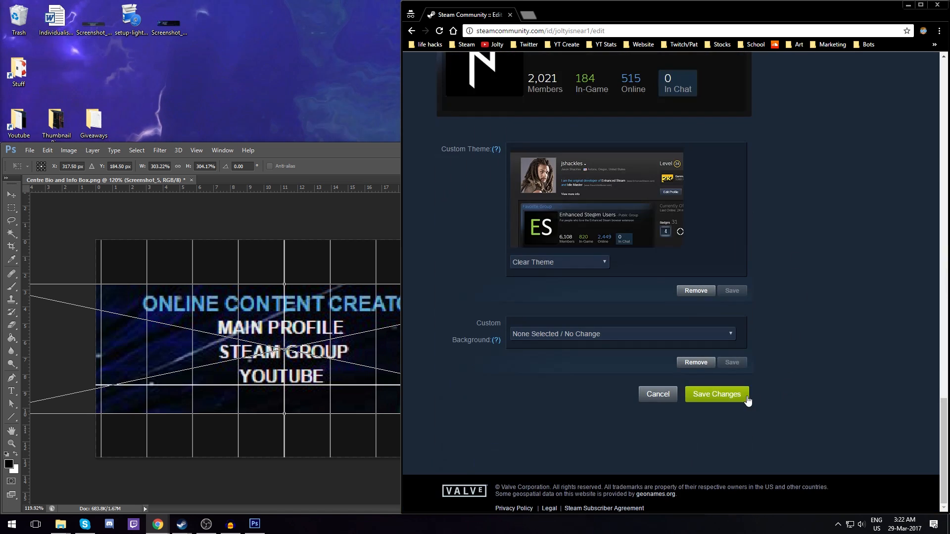
left_click(717, 394)
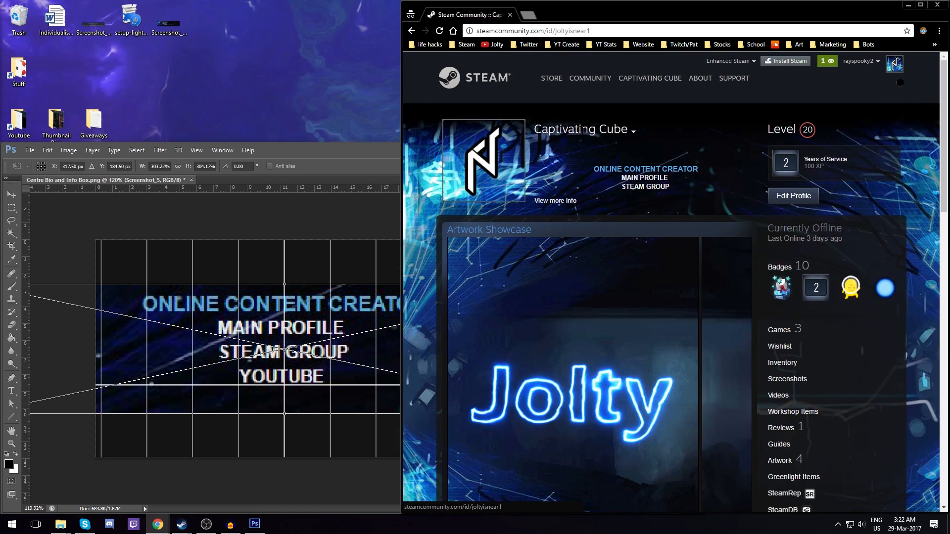
left_click(559, 200)
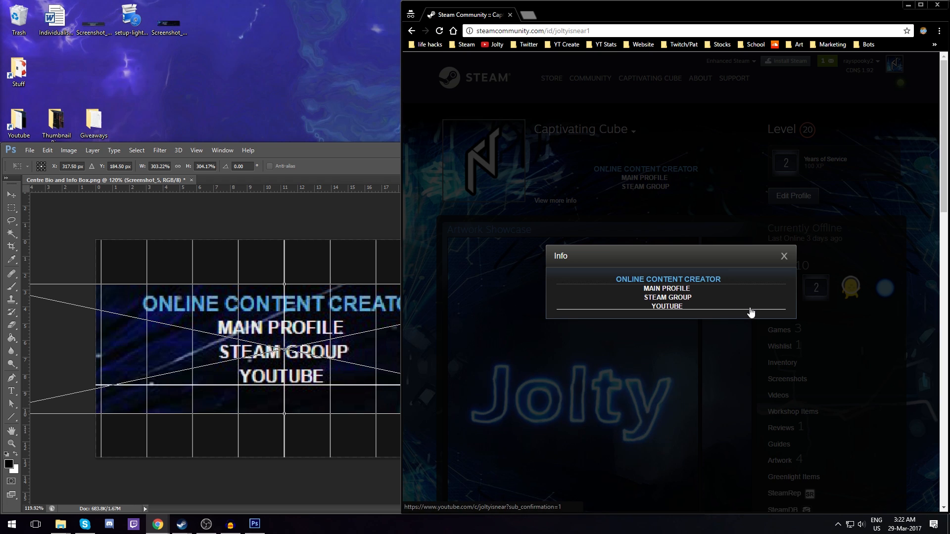
left_click(783, 257)
Remove one trailing space after YOUTUBE in the summary, save the changes and return to the profile
left_click(792, 198)
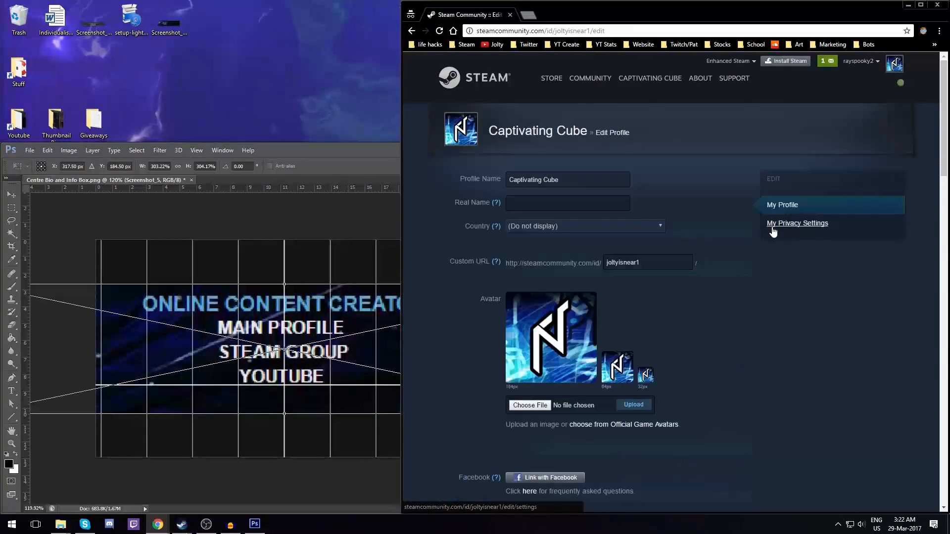
scroll(742, 238, "down", 5)
scroll(721, 304, "down", 1)
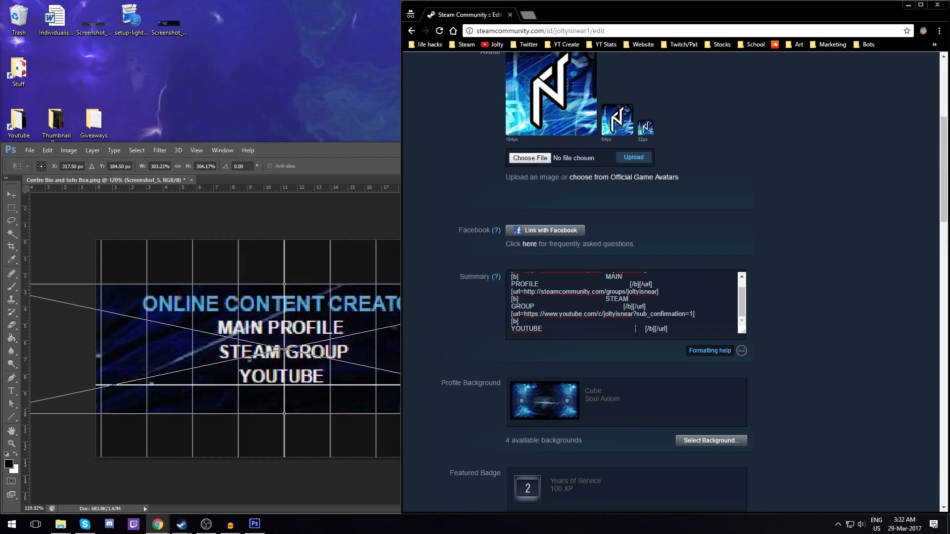
key("BackSpace")
scroll(776, 245, "down", 15)
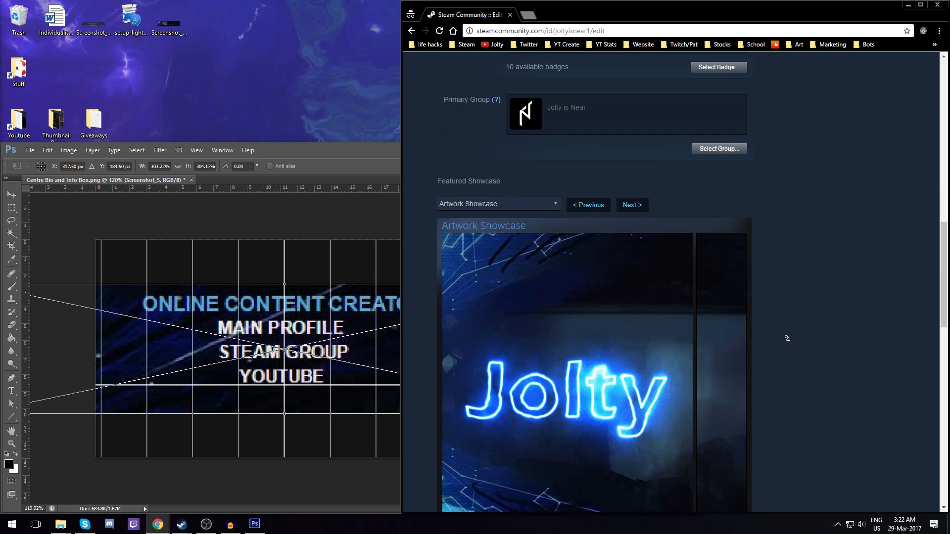
left_click(717, 485)
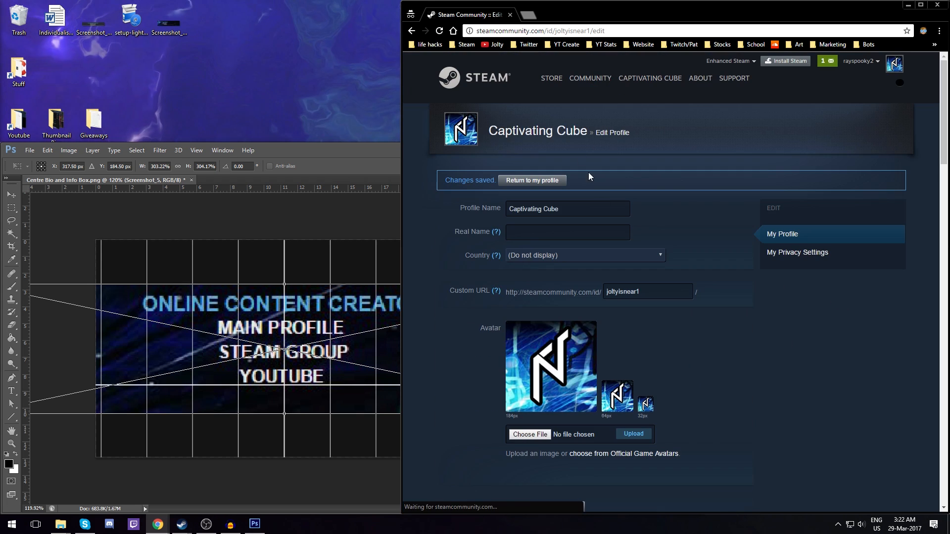
left_click(515, 131)
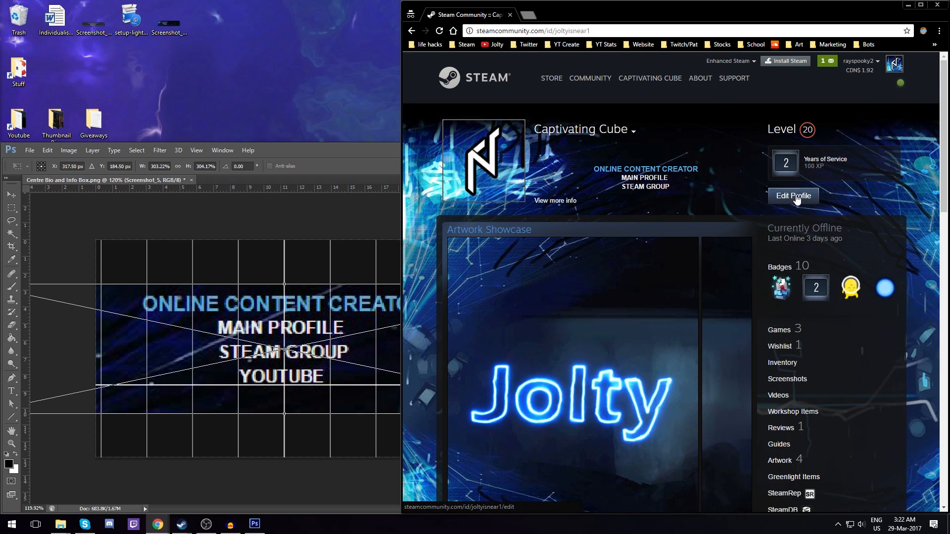
Trim a second trailing space after YOUTUBE, save the summary and view the profile
scroll(769, 212, "down", 7)
scroll(697, 215, "down", 2)
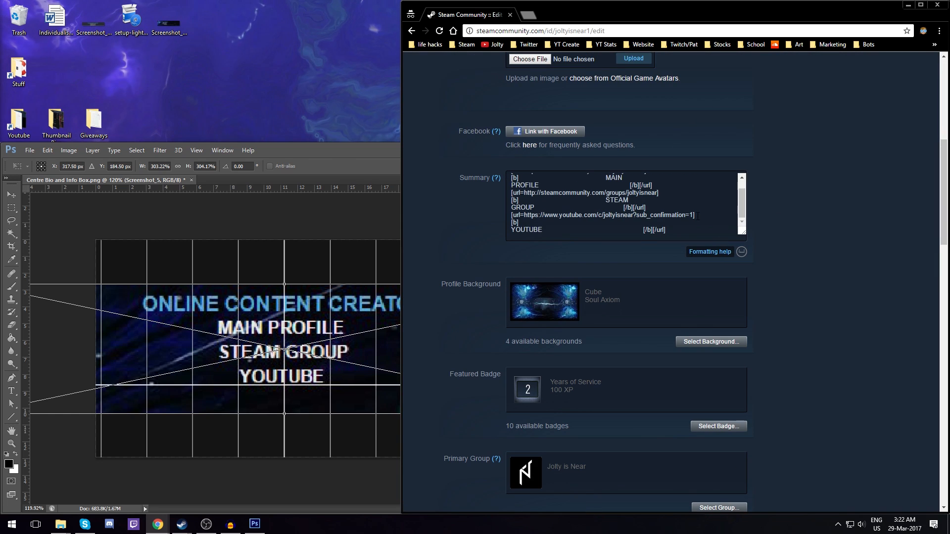
scroll(785, 211, "down", 15)
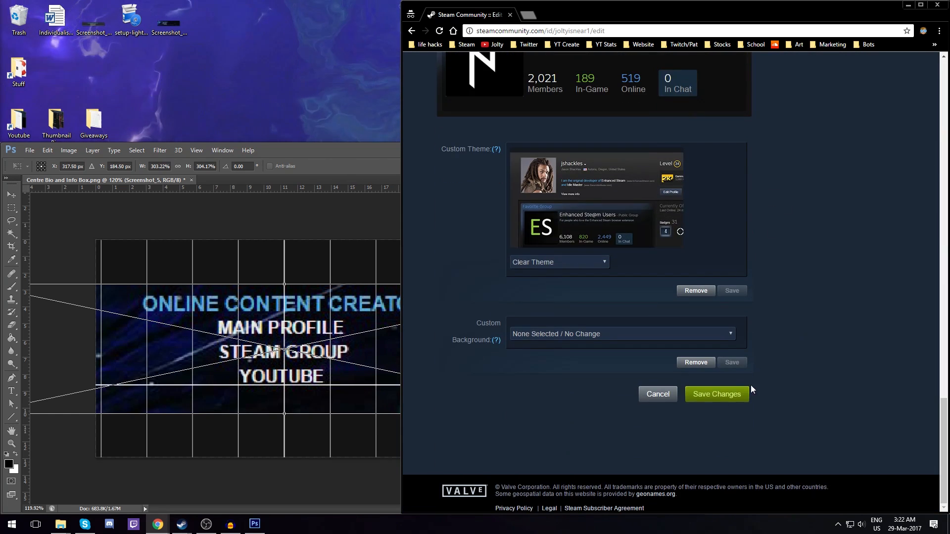
left_click(725, 396)
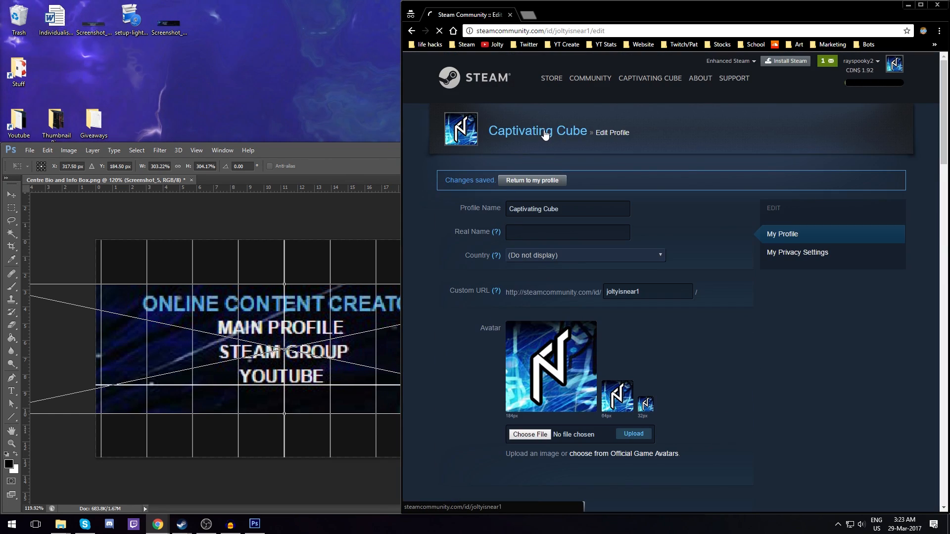
left_click(545, 132)
Shorten the trailing spacing after YOUTUBE once more, save the summary and check the lines on the profile
left_click(786, 196)
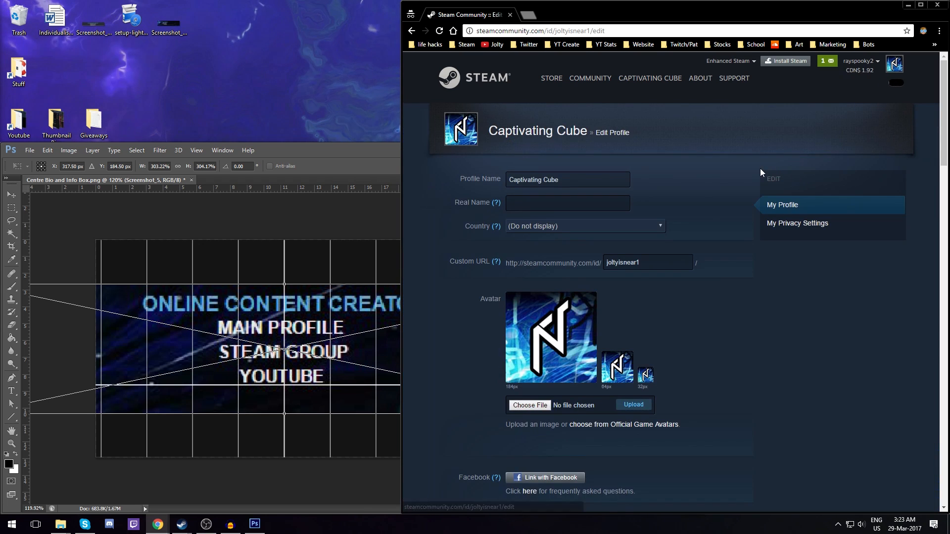
scroll(766, 190, "down", 7)
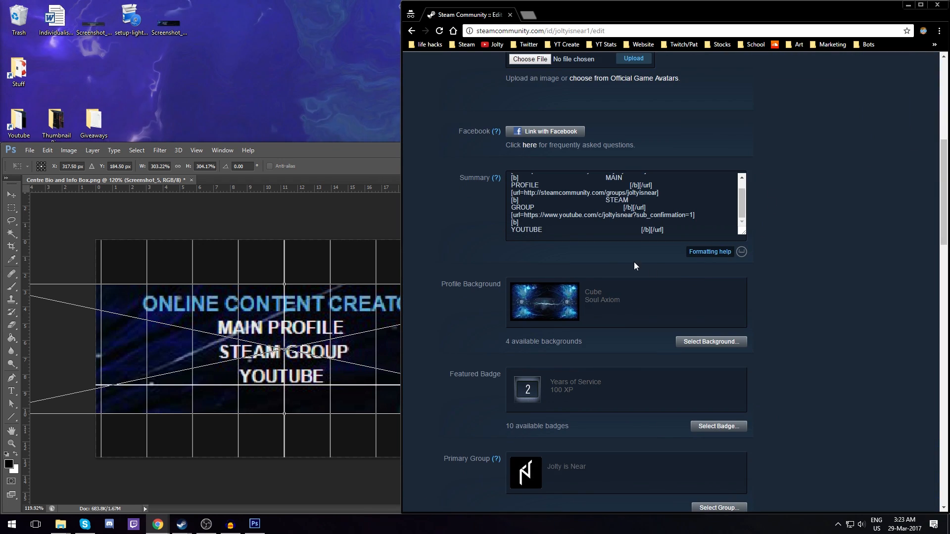
scroll(633, 262, "down", 10)
left_click(737, 394)
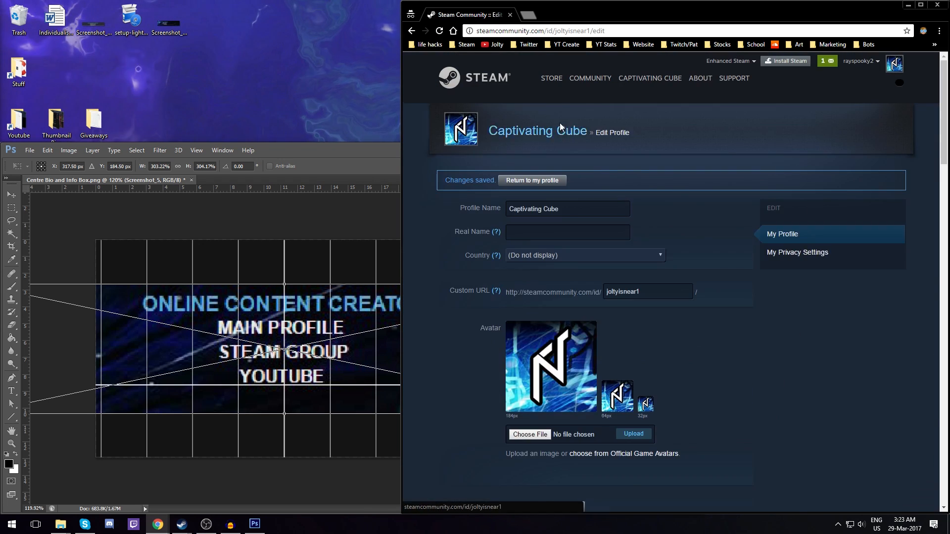
left_click(554, 129)
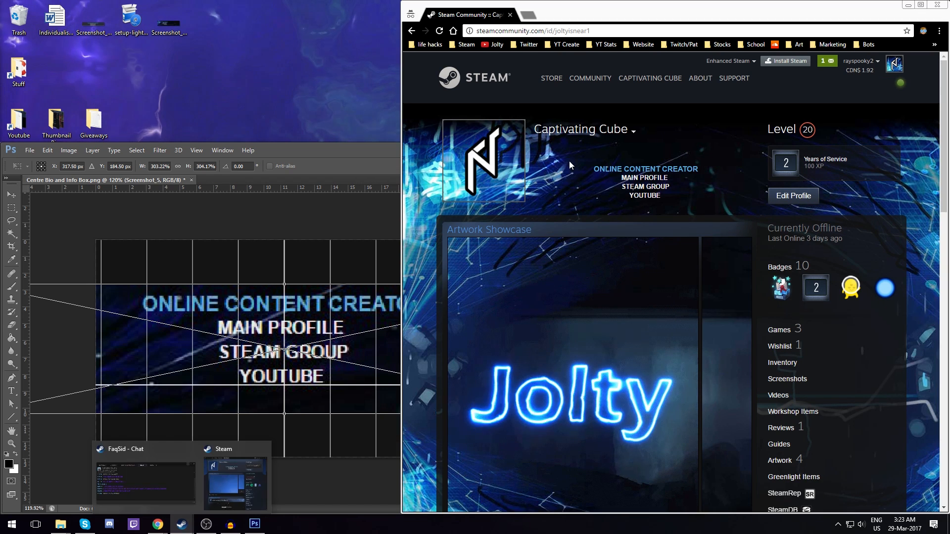
left_click_drag(569, 161, 691, 208)
left_click(690, 210)
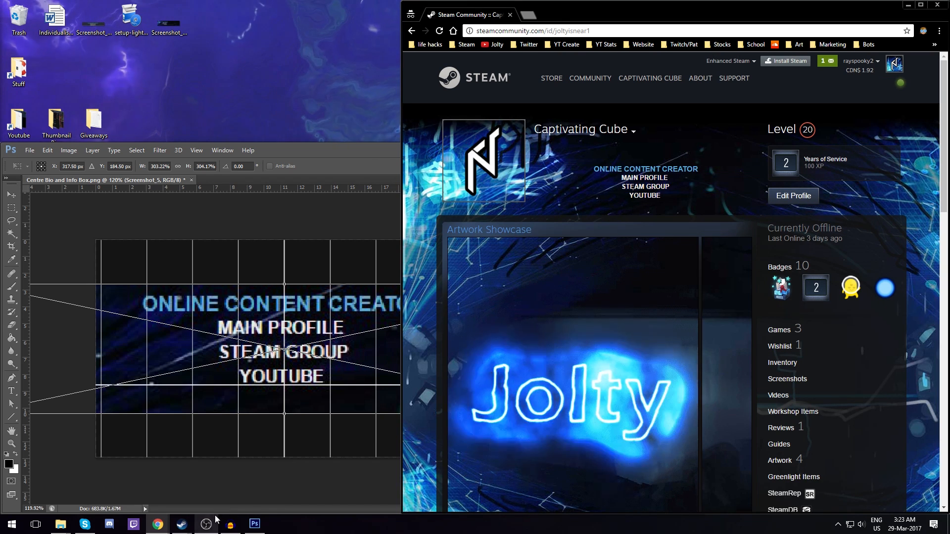
Switch to the Steam client and open the Captivating Cube profile to check how its summary lines are centred
mouse_move(238, 530)
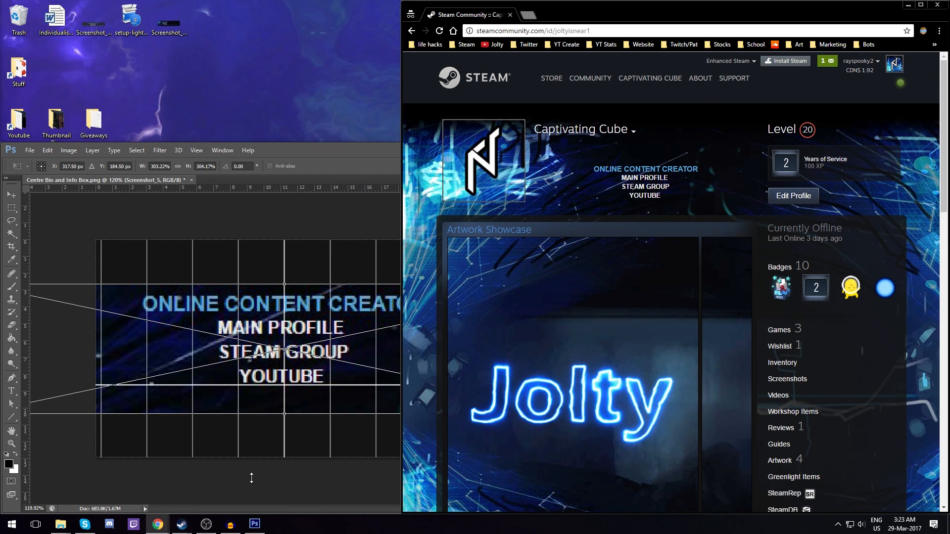
mouse_move(189, 528)
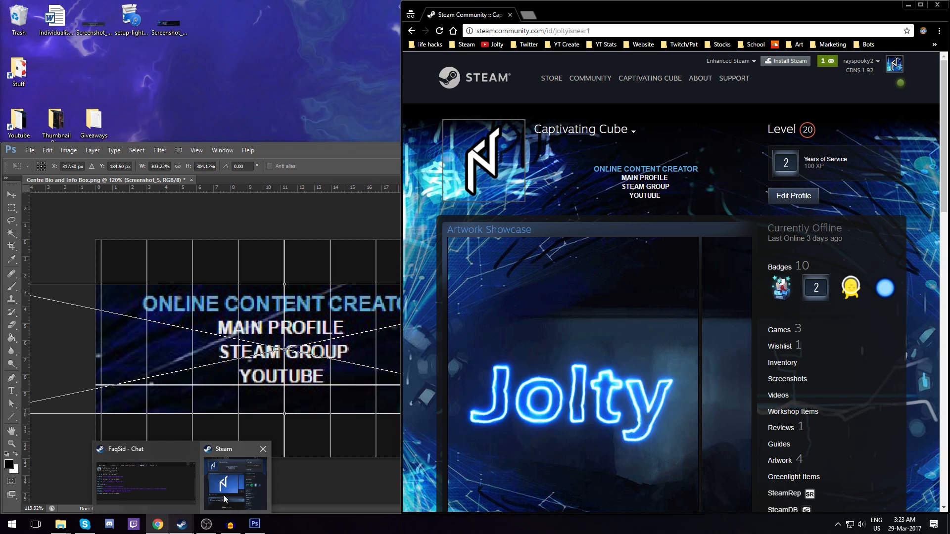
left_click(235, 482)
left_click_drag(406, 246, 402, 246)
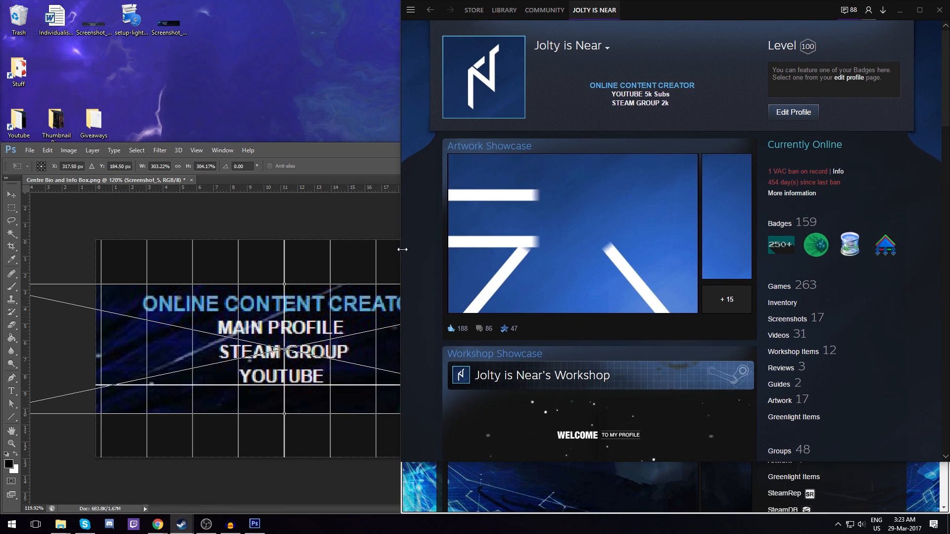
scroll(432, 251, "down", 3)
scroll(627, 329, "down", 2)
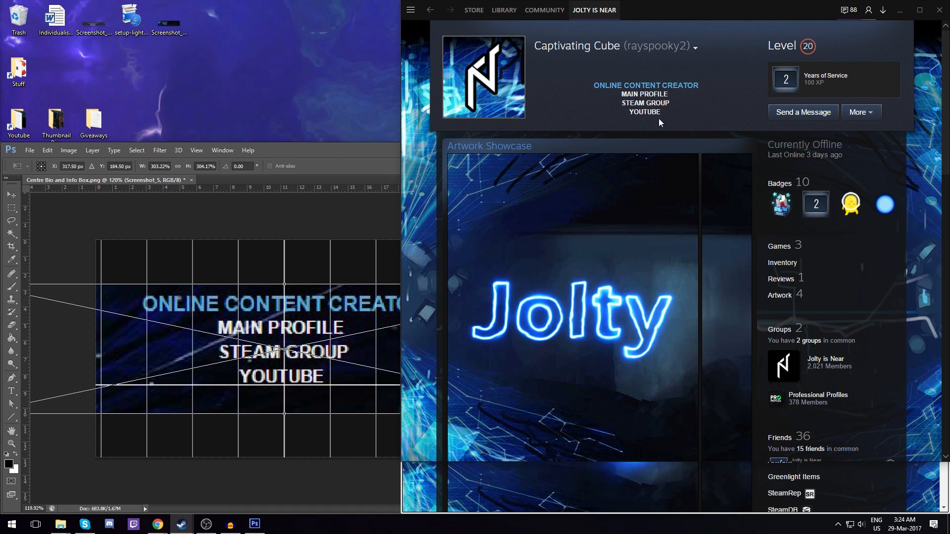
triple_click(673, 81)
left_click(646, 74)
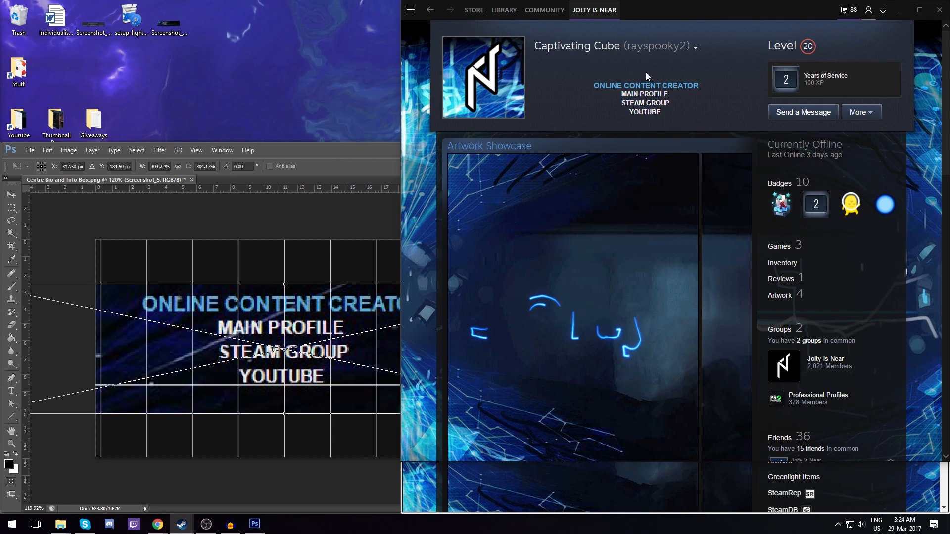
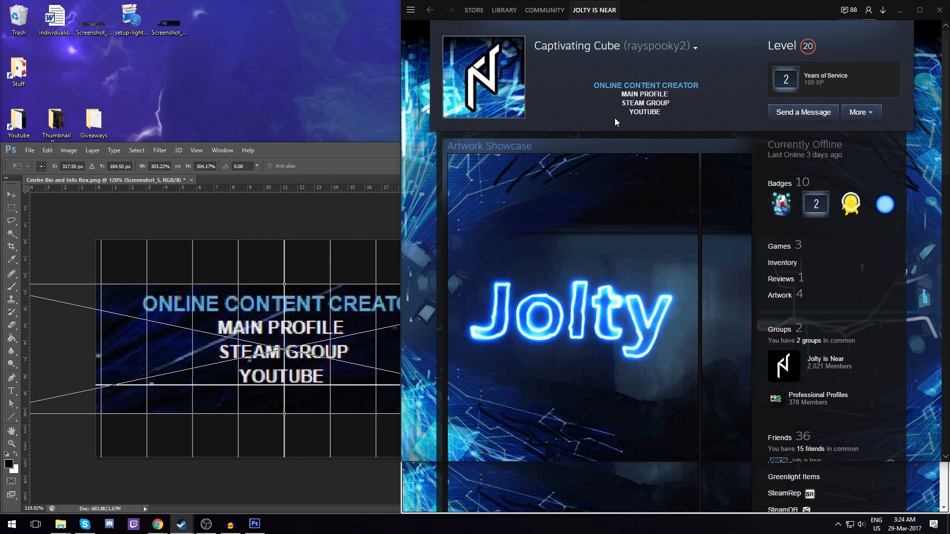
Review the centred summary lines on the Captivating Cube profile and look over the rest of the page
left_click_drag(667, 112, 671, 64)
left_click(671, 61)
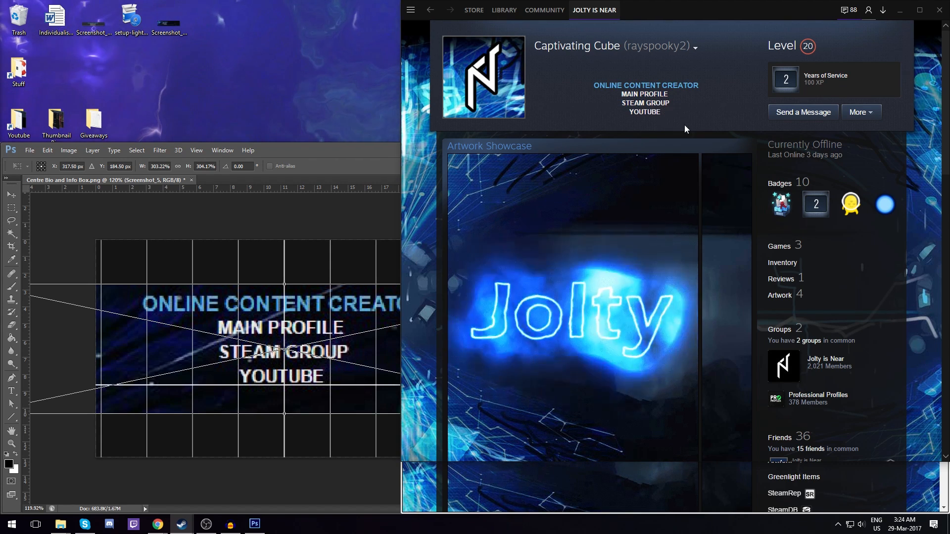
scroll(684, 126, "down", 8)
scroll(698, 123, "up", 8)
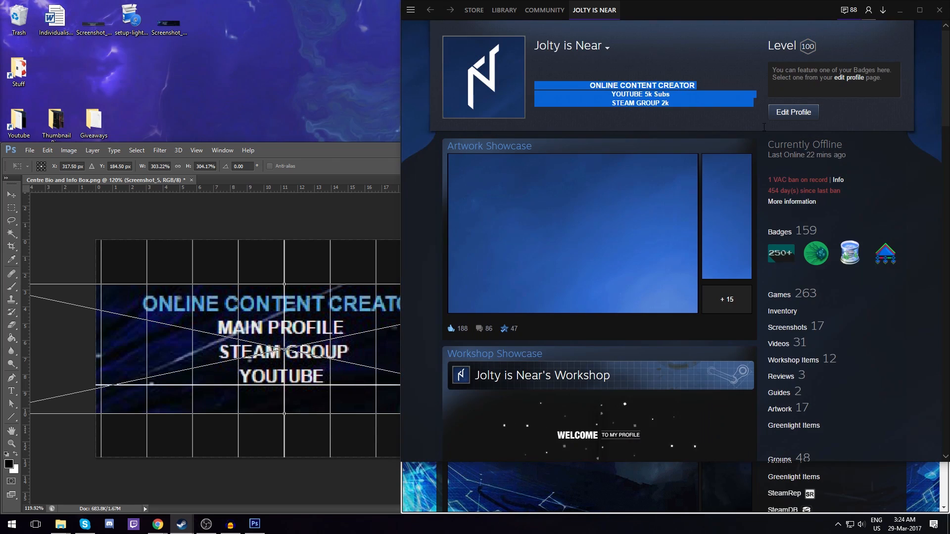
Highlight the summary lines of the Jolty is Near profile to inspect the spaces around YOUTUBE and STEAM GROUP
left_click_drag(752, 103, 616, 102)
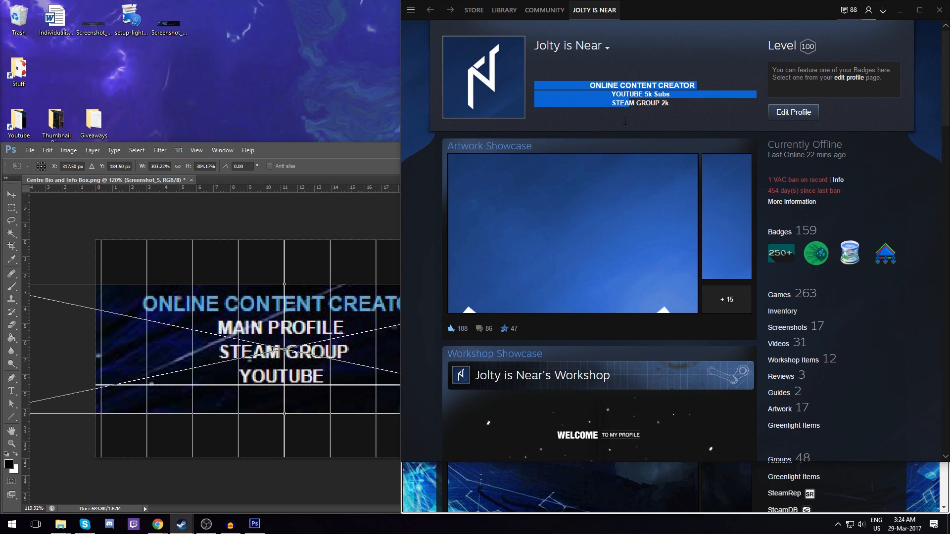
left_click(615, 67)
left_click_drag(538, 79, 749, 118)
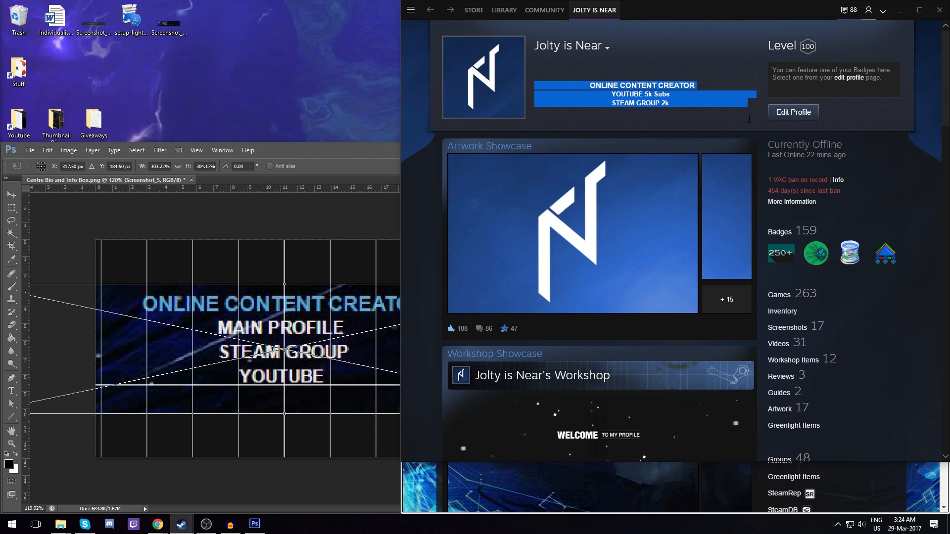
left_click(745, 101)
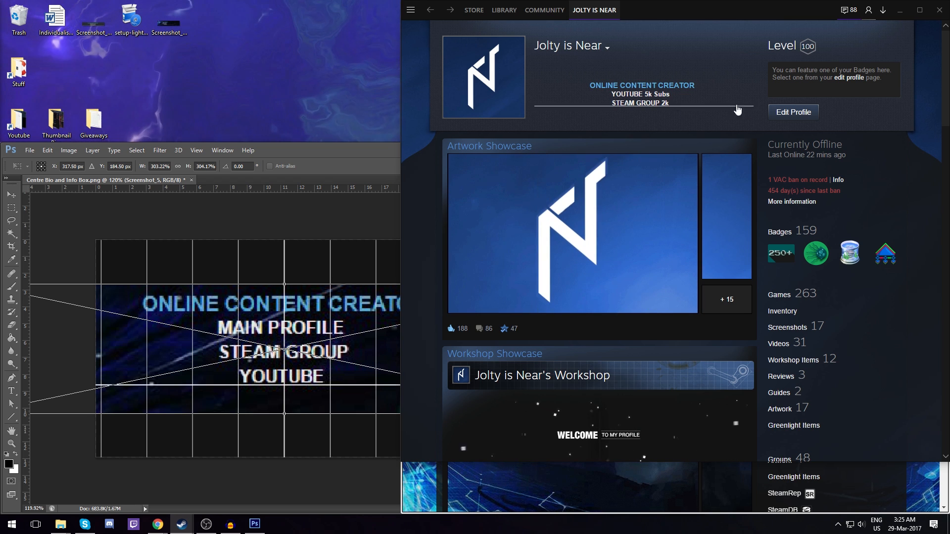
Examine the centred headings and links in the custom info box and highlight the [discord.gg] tag under Discord
scroll(646, 138, "down", 3)
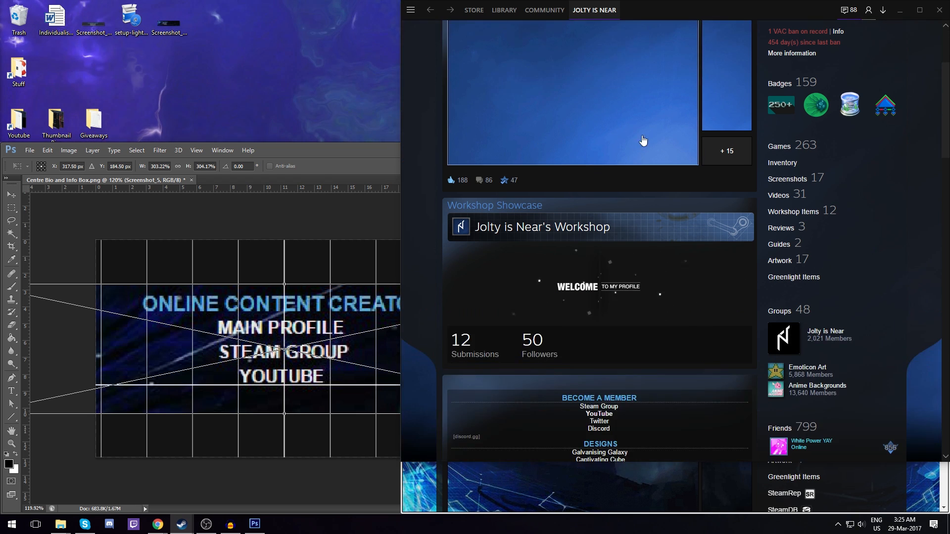
scroll(642, 140, "down", 5)
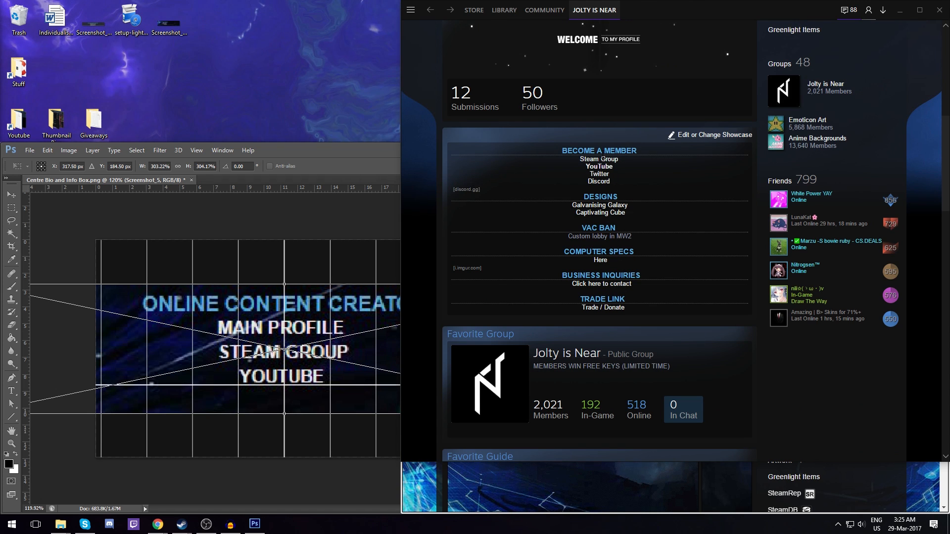
scroll(599, 229, "up", 1)
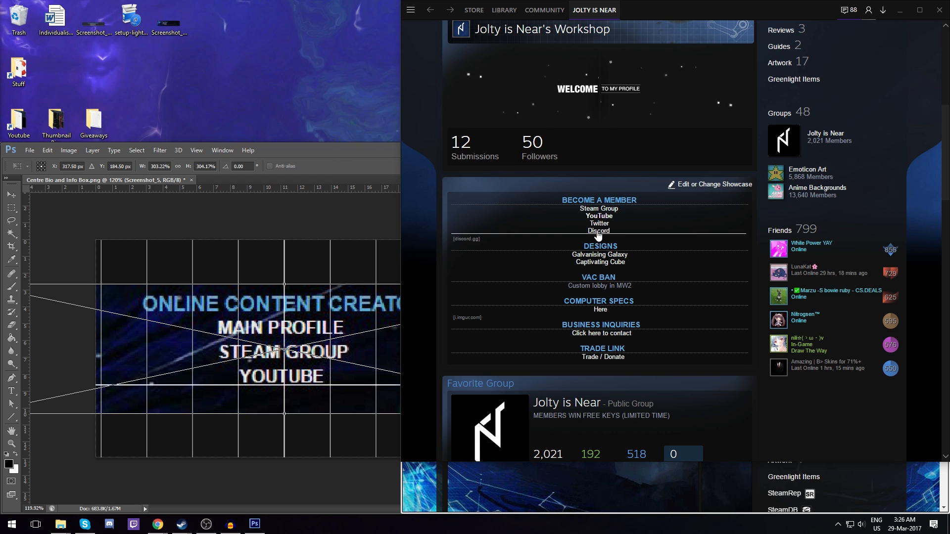
left_click(484, 242)
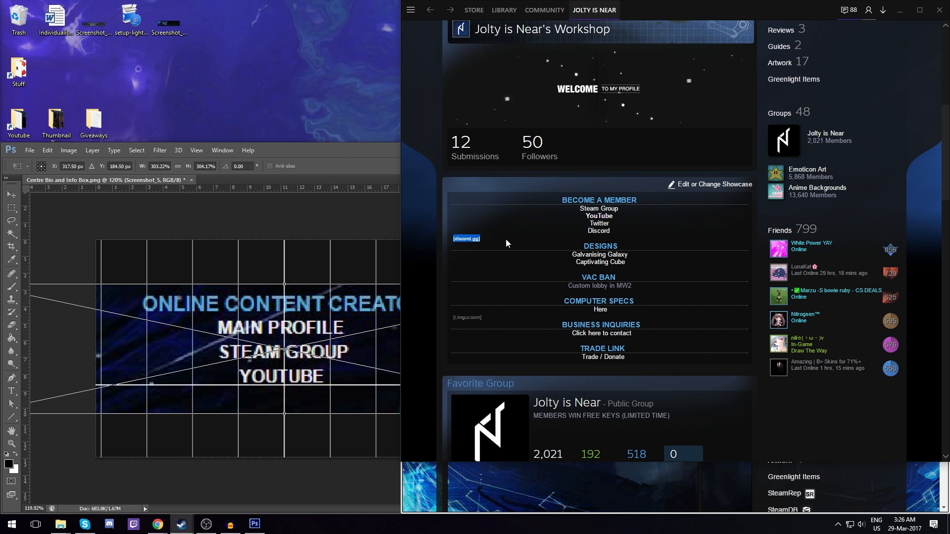
left_click(506, 240)
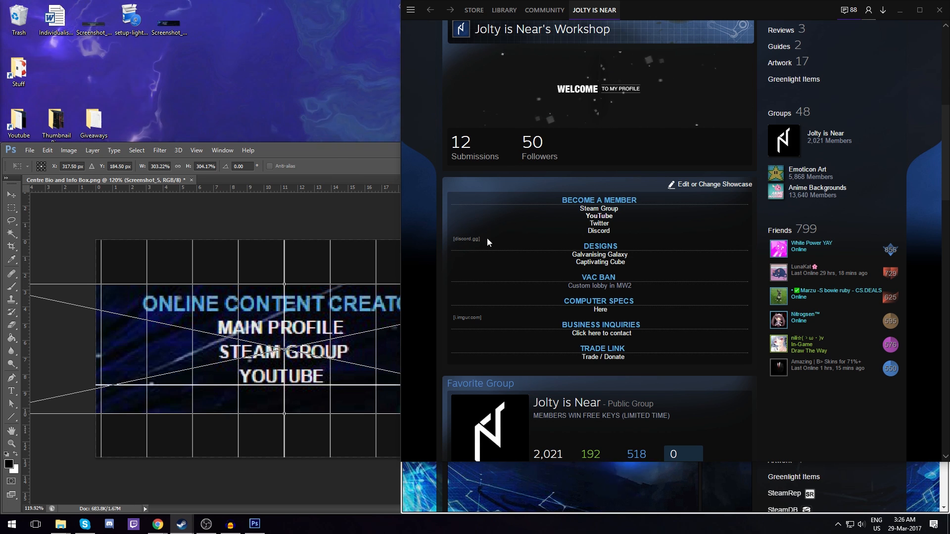
left_click_drag(486, 240, 450, 241)
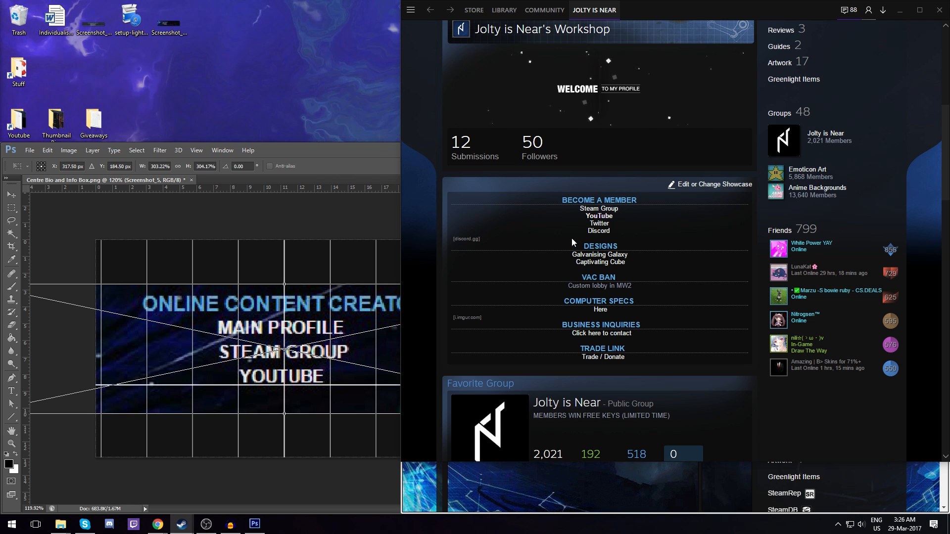
left_click_drag(454, 238, 450, 235)
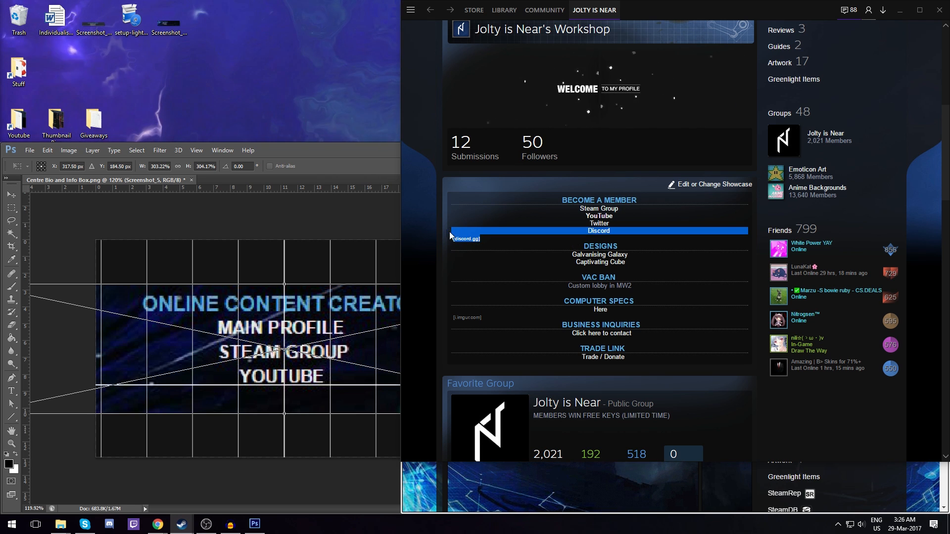
left_click(497, 242)
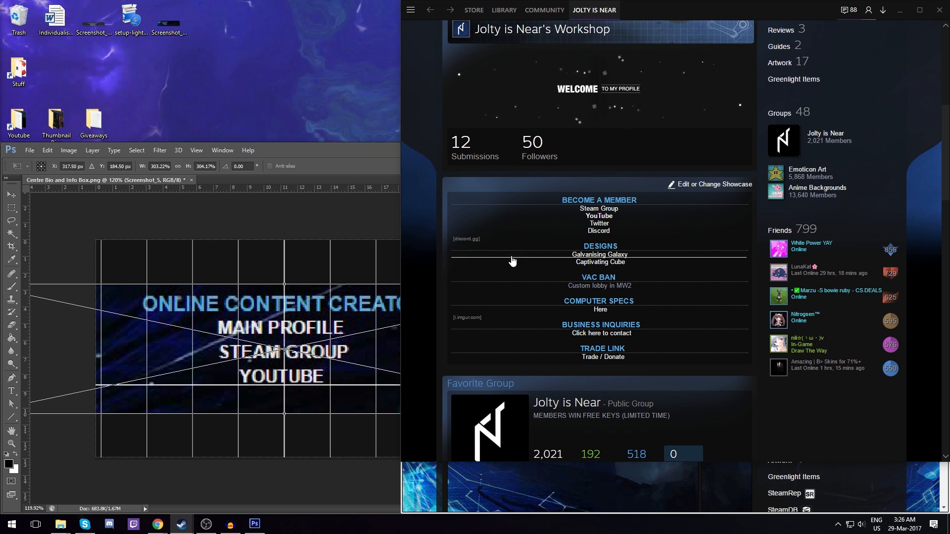
scroll(459, 234, "up", 1)
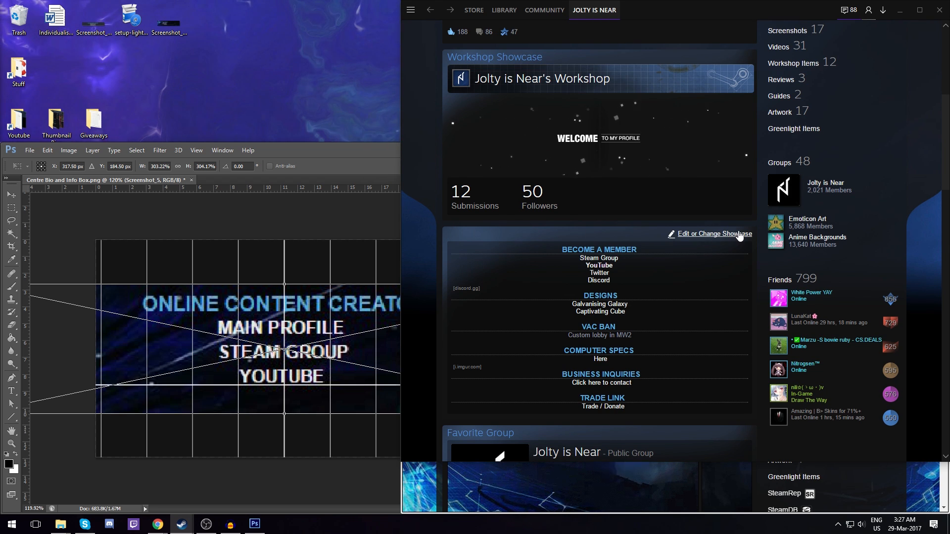
Edit the Custom Info Box showcase with a blank title, save it and check the box's header on the profile
left_click(693, 235)
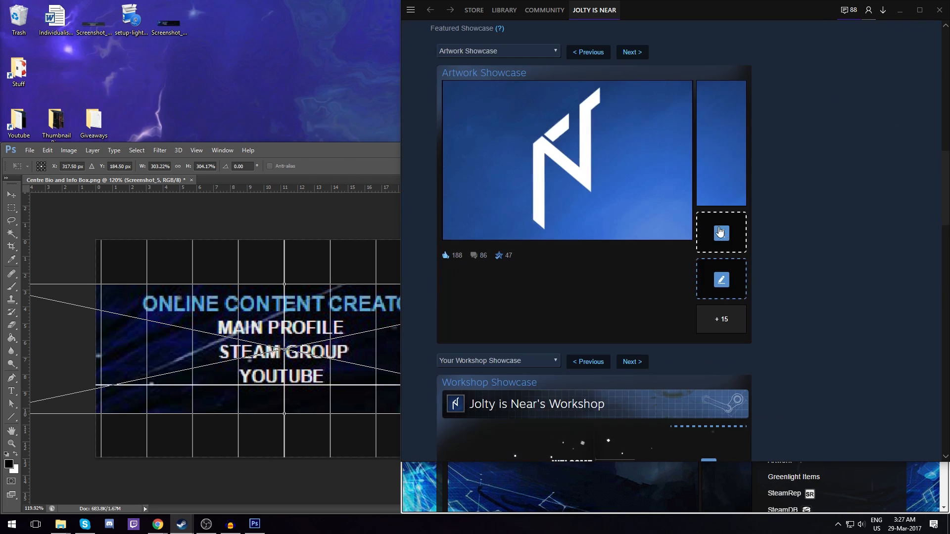
left_click(465, 243)
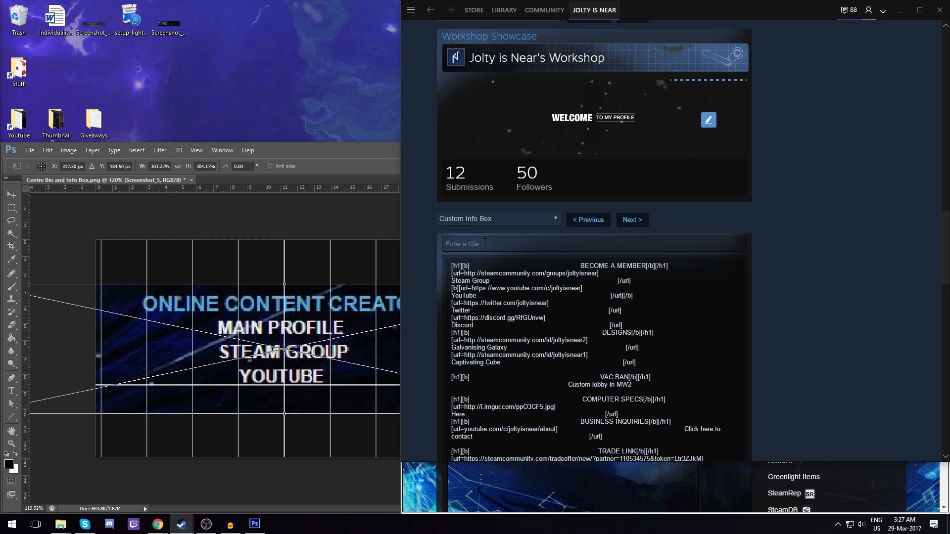
left_click(485, 243)
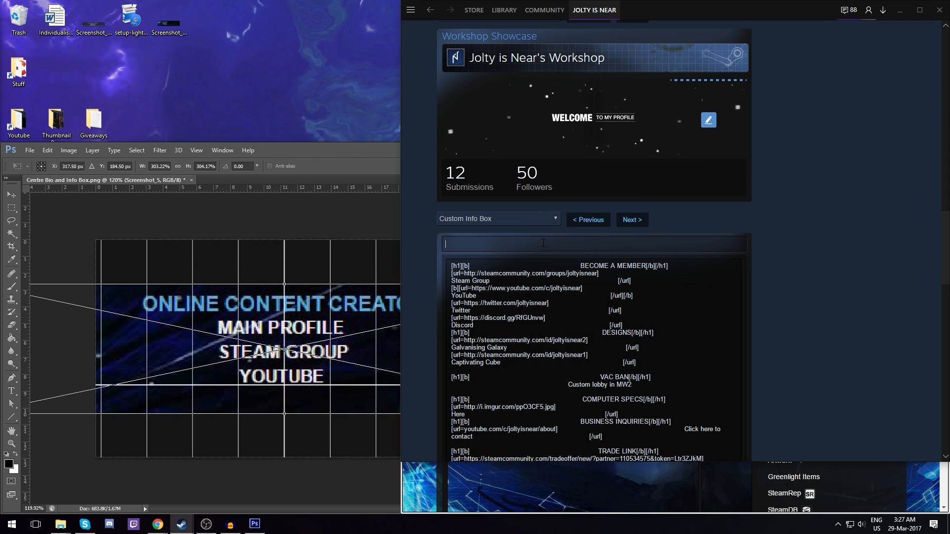
scroll(767, 233, "down", 15)
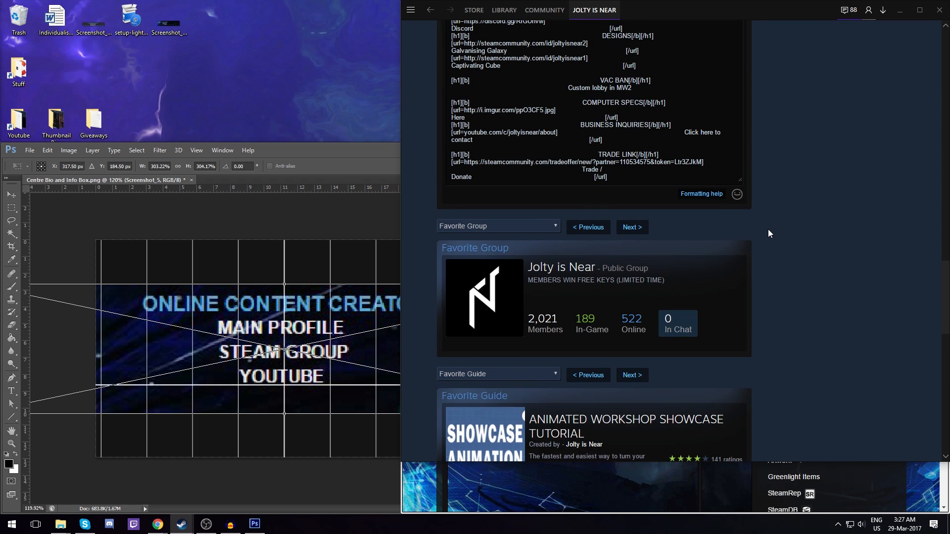
left_click(721, 355)
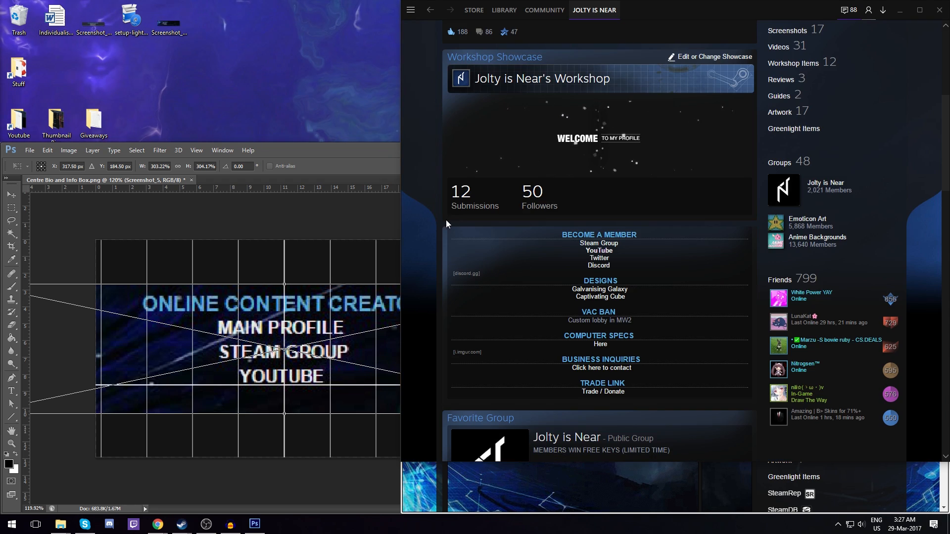
left_click_drag(446, 224, 500, 230)
left_click(666, 229)
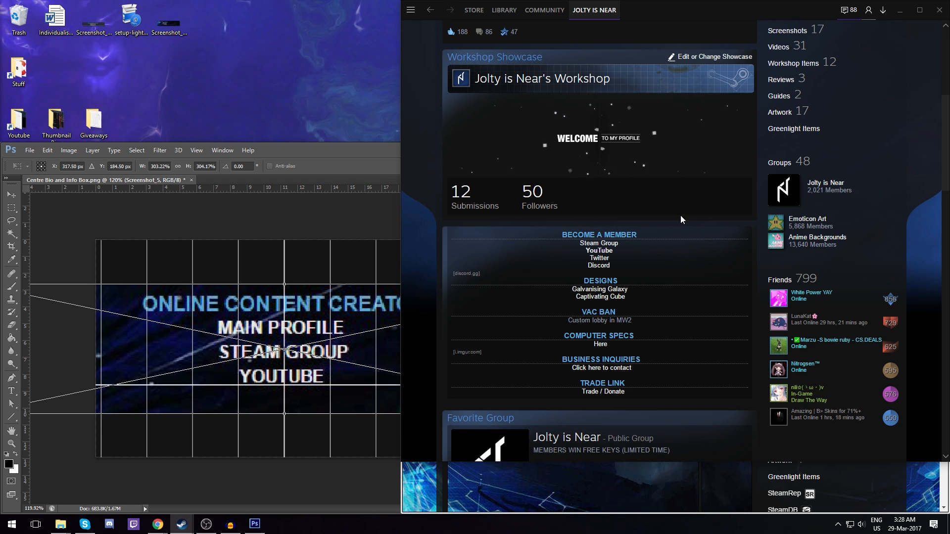
Open the main Artwork Showcase piece on its own page and start editing its title and description
scroll(683, 227, "up", 4)
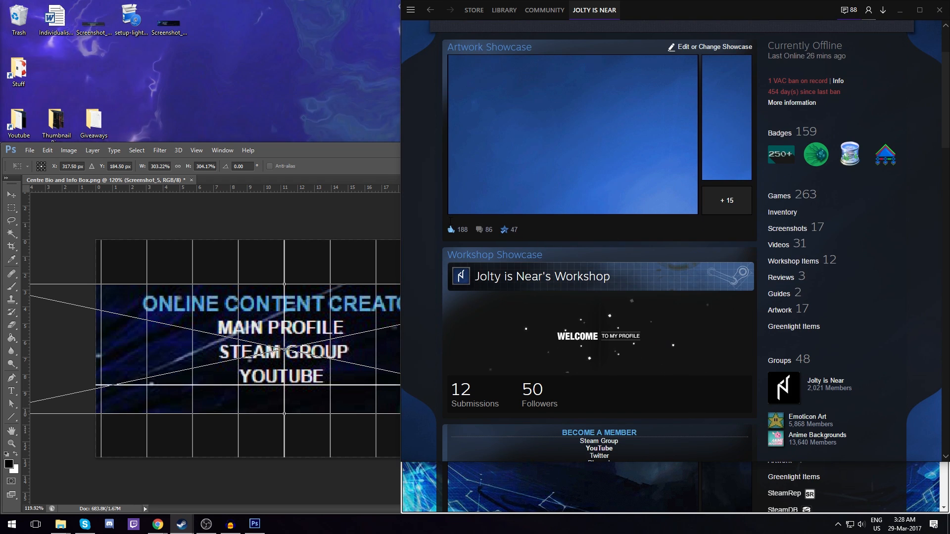
scroll(451, 219, "up", 1)
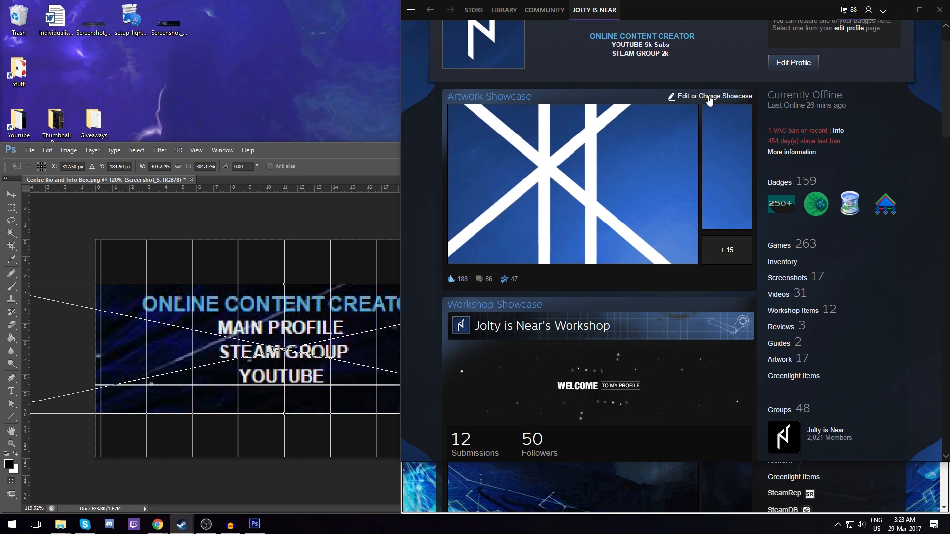
left_click(710, 100)
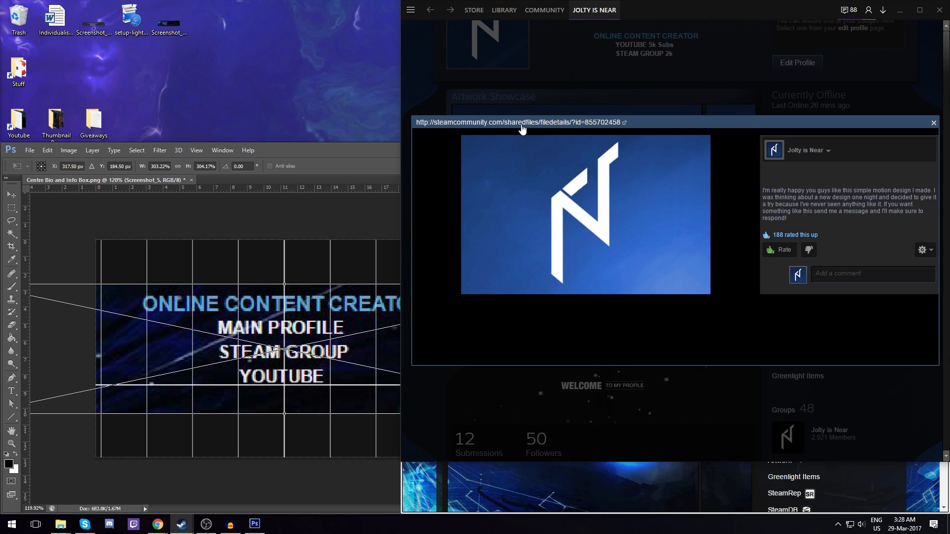
left_click(516, 122)
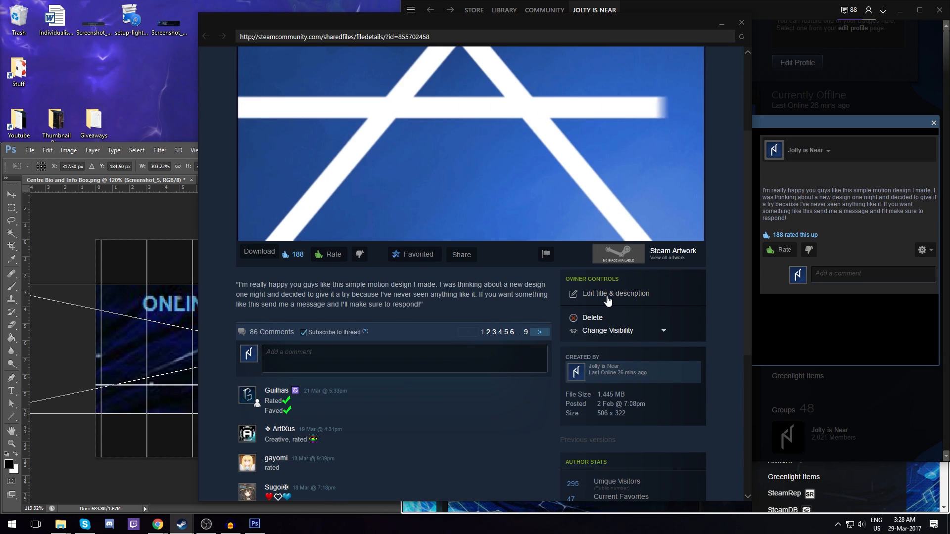
left_click(607, 297)
left_click(205, 36)
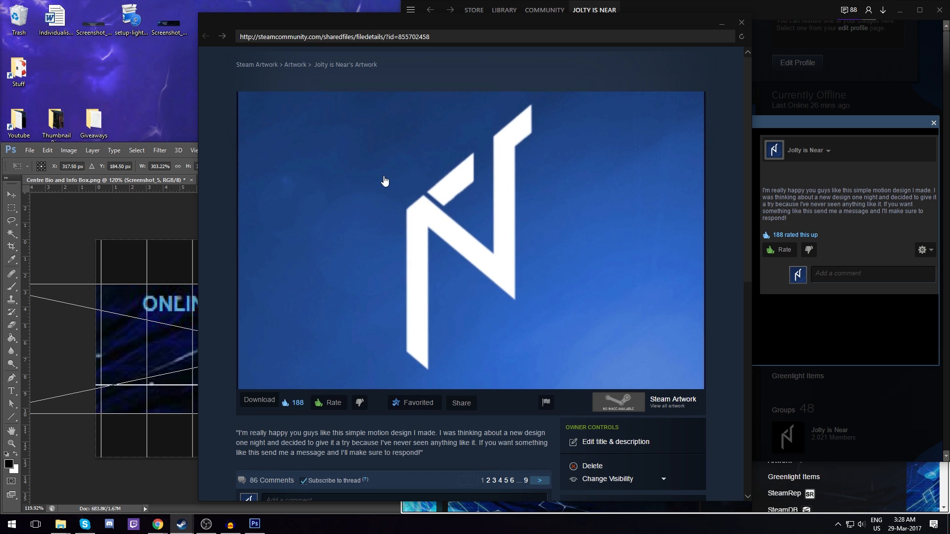
scroll(460, 289, "down", 2)
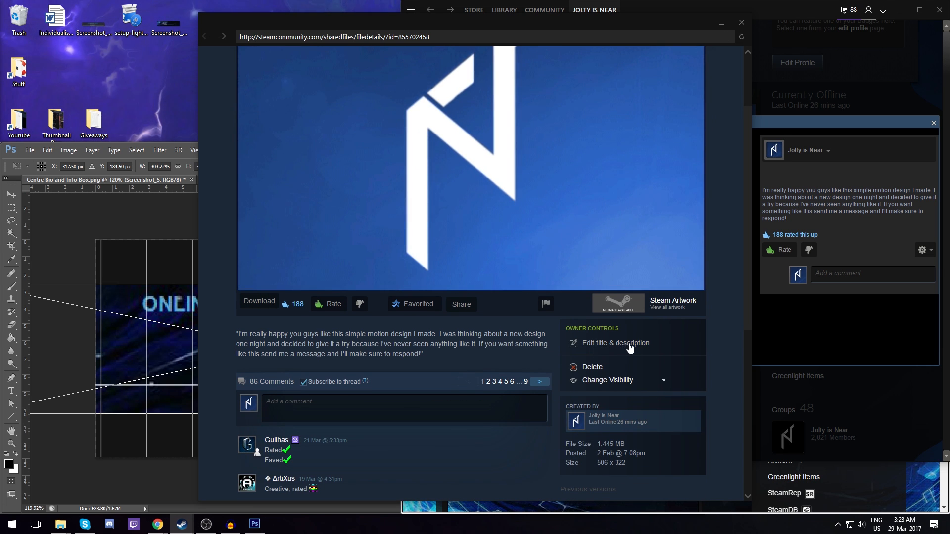
left_click(607, 344)
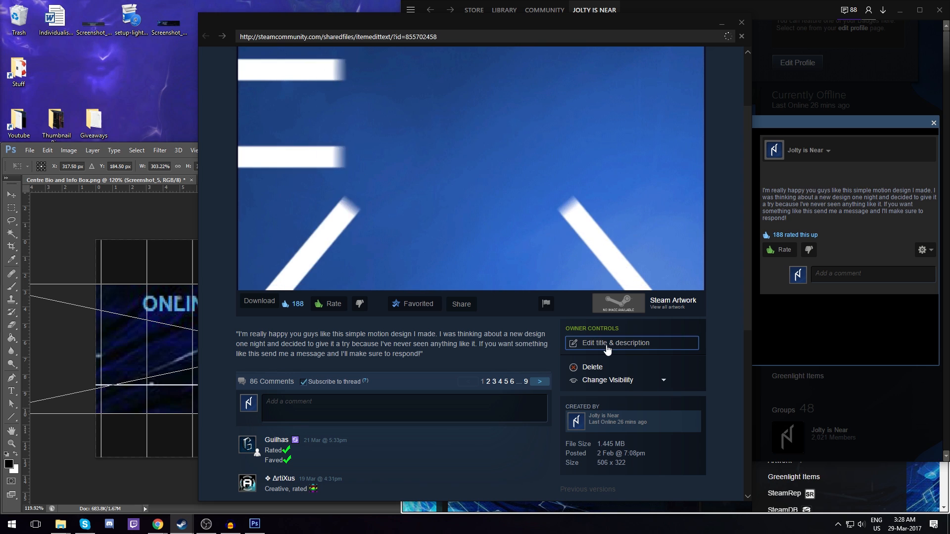
Save the artwork with a blank title, close its page and dismiss the artwork preview
left_click(391, 206)
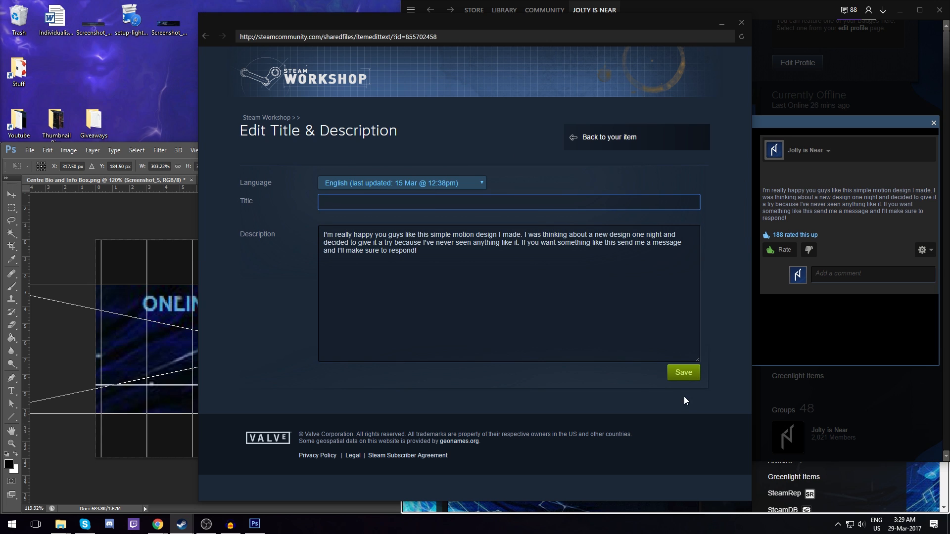
left_click(683, 374)
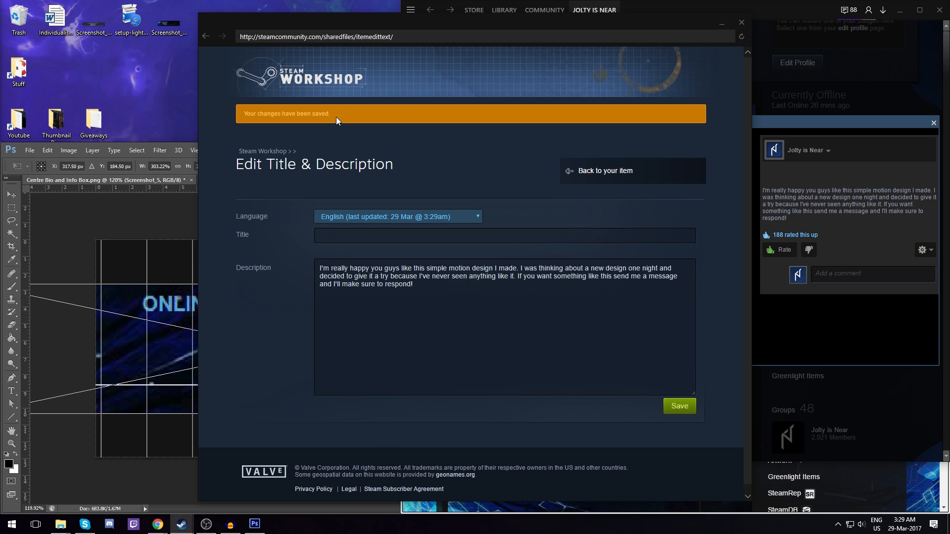
left_click_drag(336, 120, 245, 113)
left_click(741, 22)
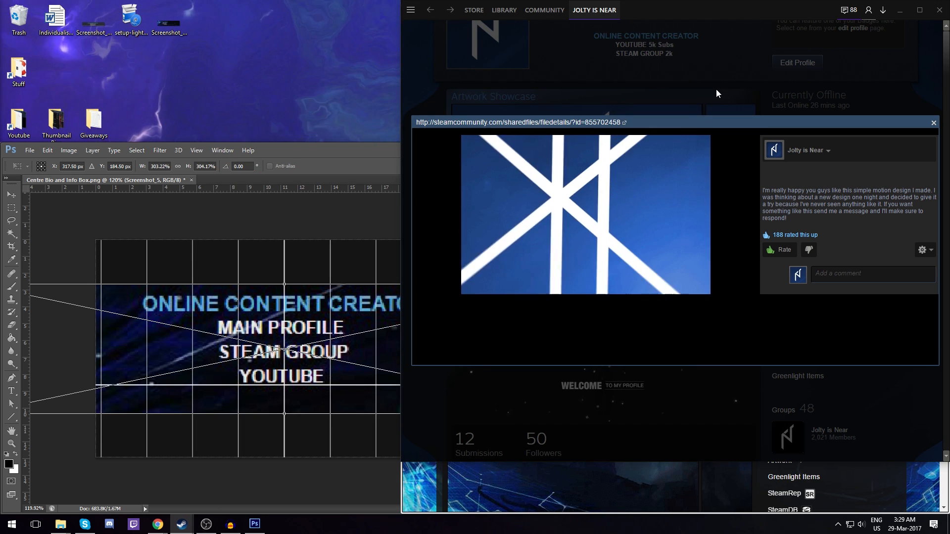
left_click(718, 93)
Check the spacing beneath the artwork in the Artwork Showcase on the profile
scroll(742, 114, "up", 1)
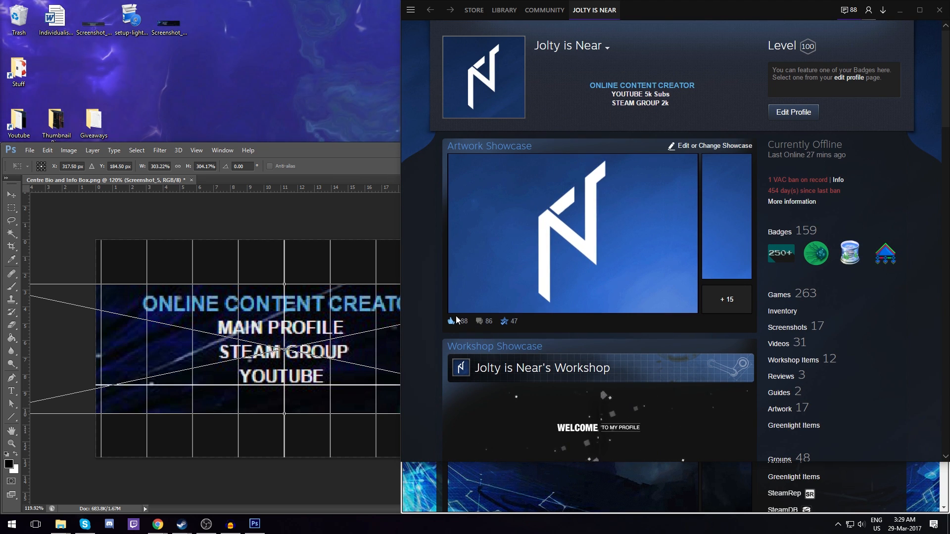
scroll(483, 320, "down", 1)
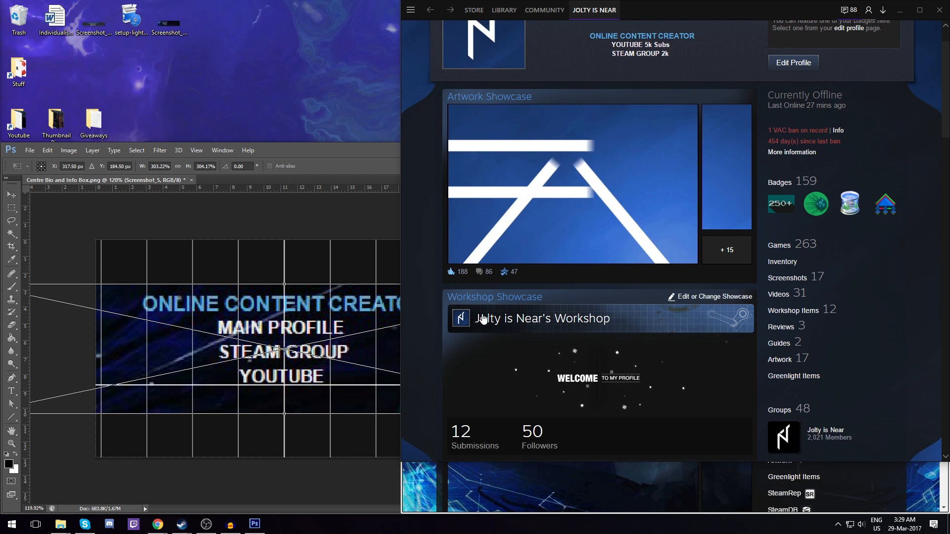
scroll(483, 320, "up", 1)
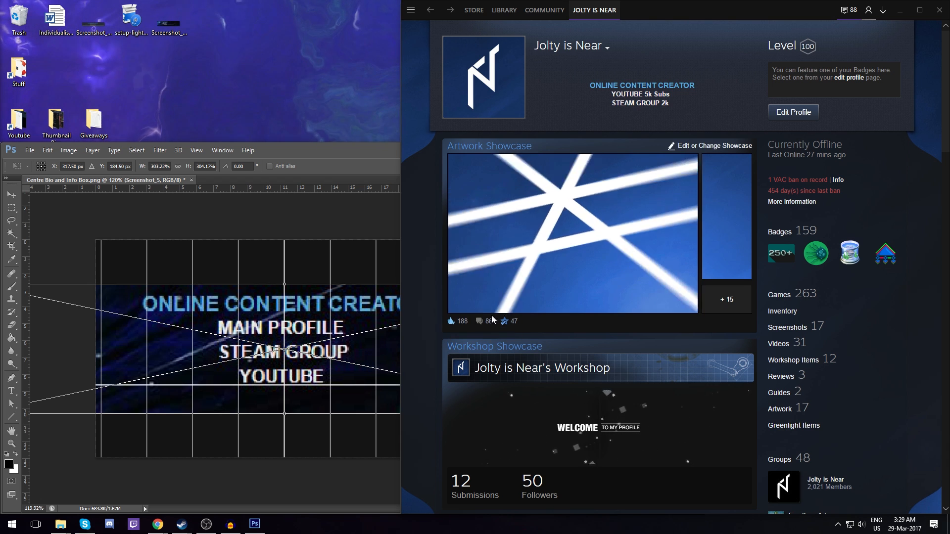
scroll(455, 320, "down", 1)
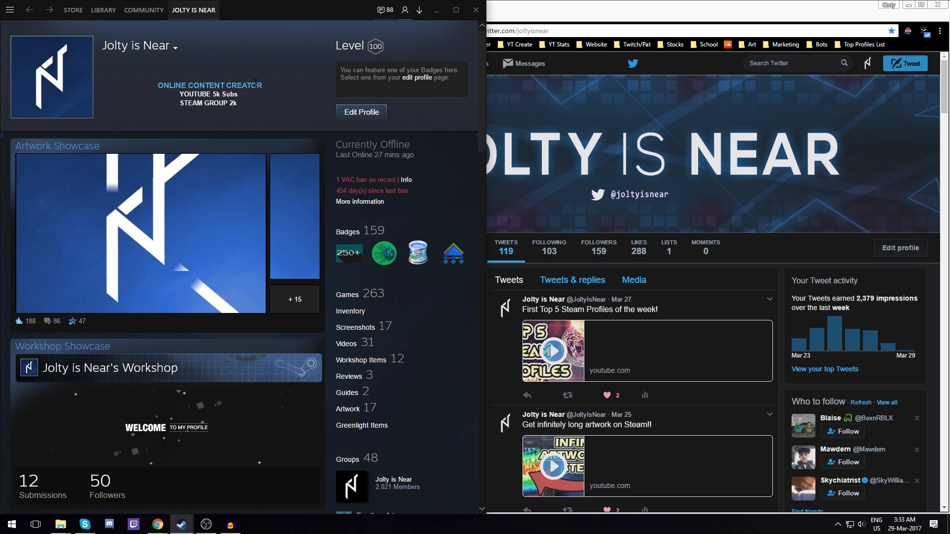
Open the Jolty is Near group from the profile and review its overview, guides and pinned discussions
scroll(237, 106, "down", 2)
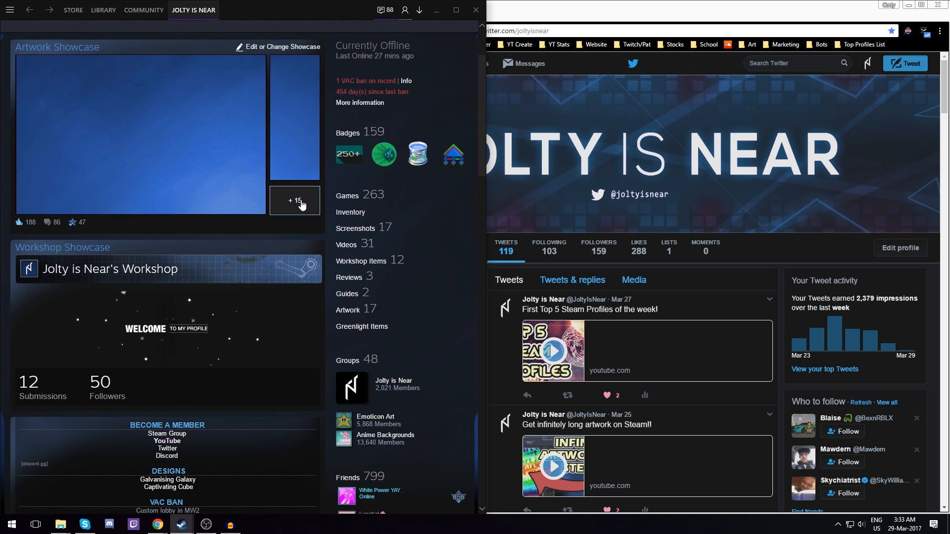
scroll(326, 242, "down", 4)
left_click(327, 242)
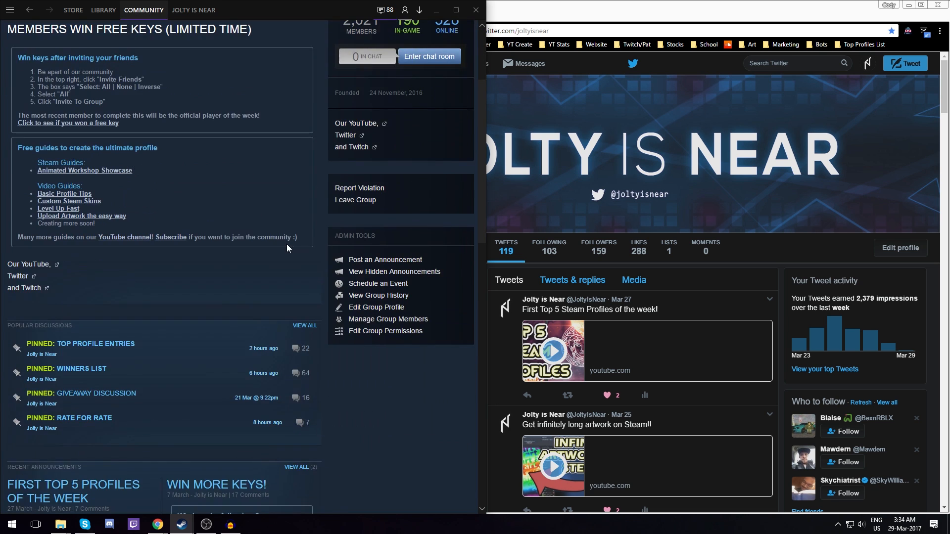
scroll(286, 244, "down", 3)
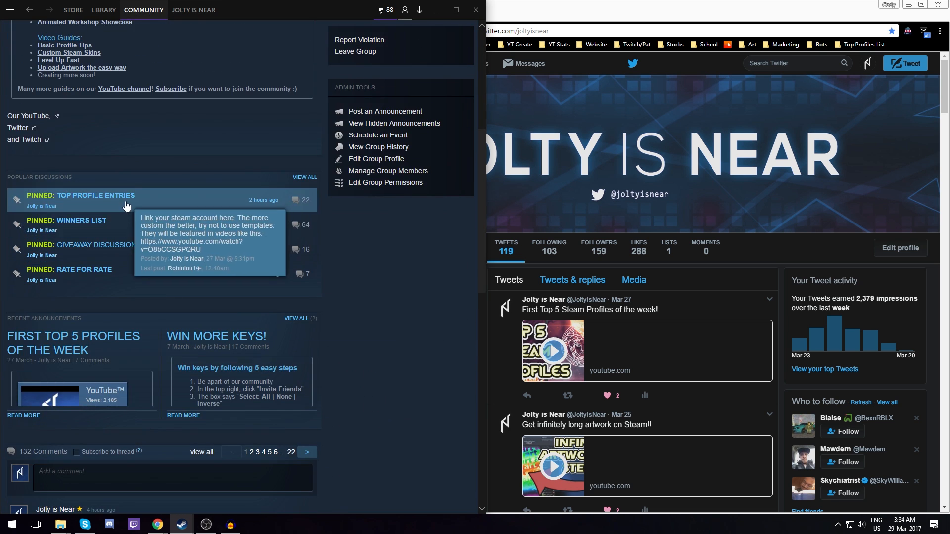
scroll(123, 218, "up", 6)
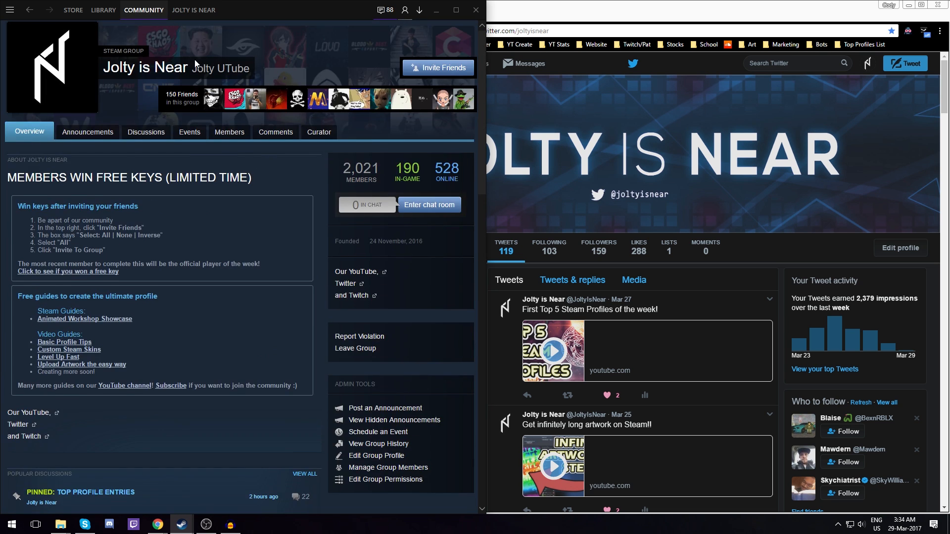
scroll(159, 250, "down", 3)
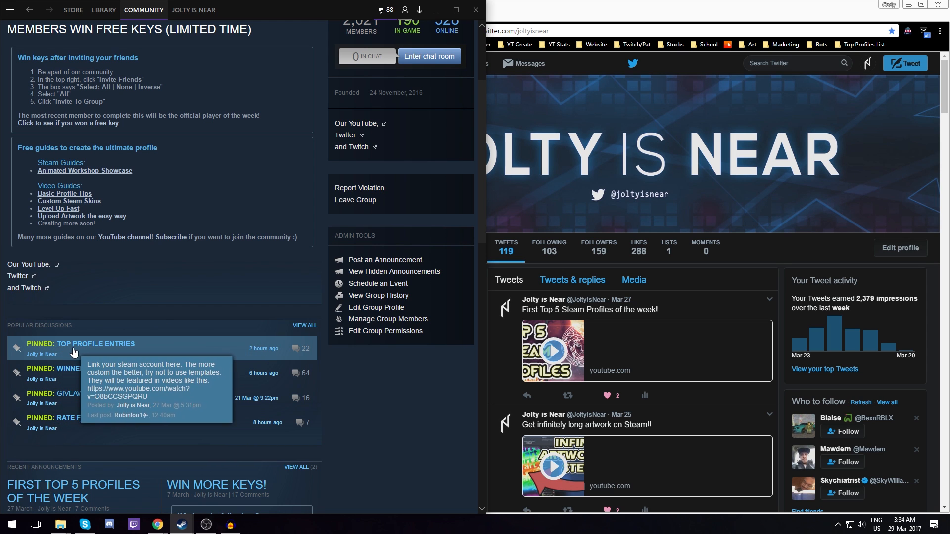
Read the pinned Top Profile Entries discussion through to its last reply, and return to the group overview and back to the profile
left_click(113, 346)
scroll(195, 143, "down", 20)
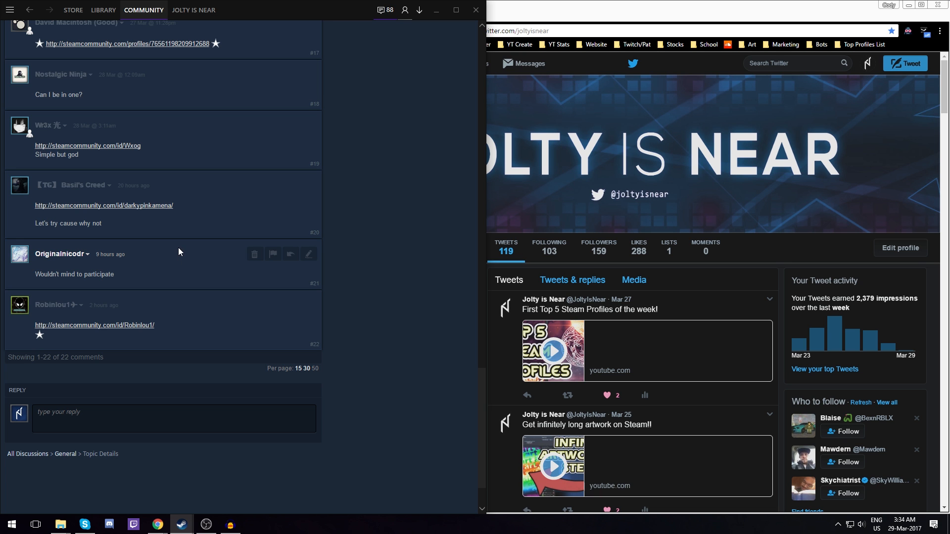
key("alt+Left")
scroll(213, 224, "up", 3)
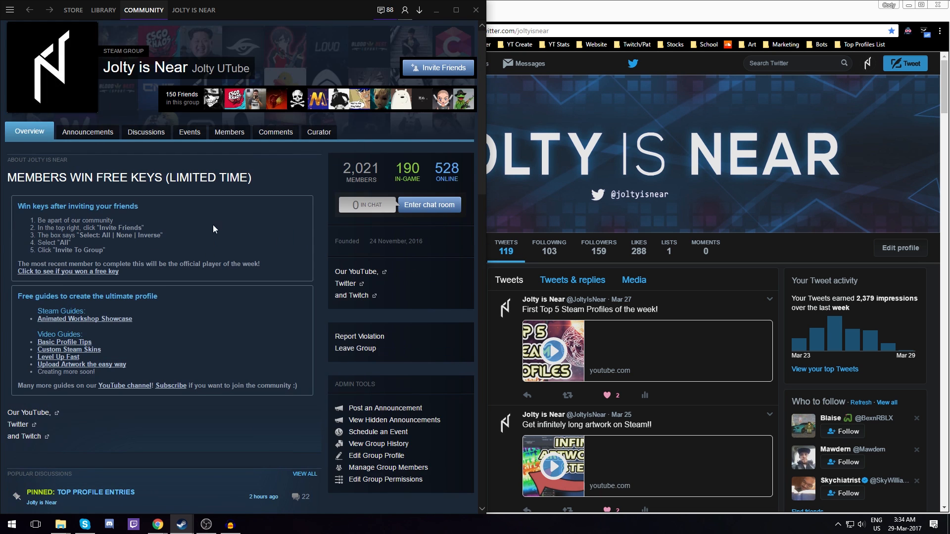
key("alt+Left")
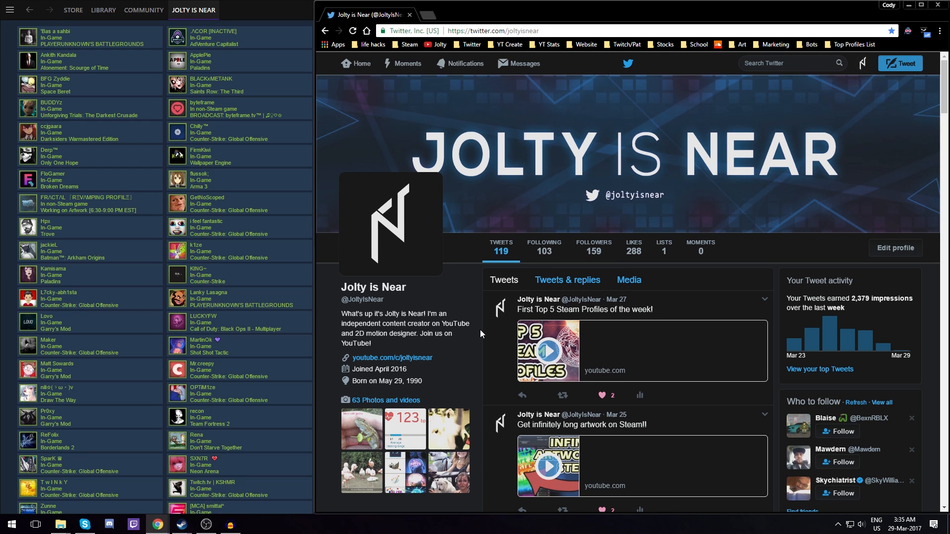
Switch to the Jolty is Near Twitter page in Chrome and look through its tweets
scroll(480, 334, "down", 1)
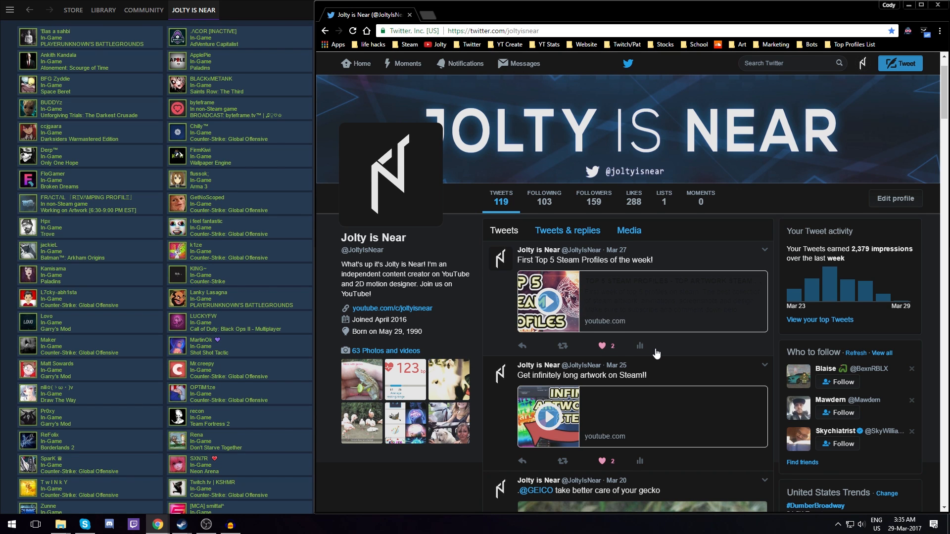
scroll(653, 354, "down", 1)
scroll(678, 375, "down", 15)
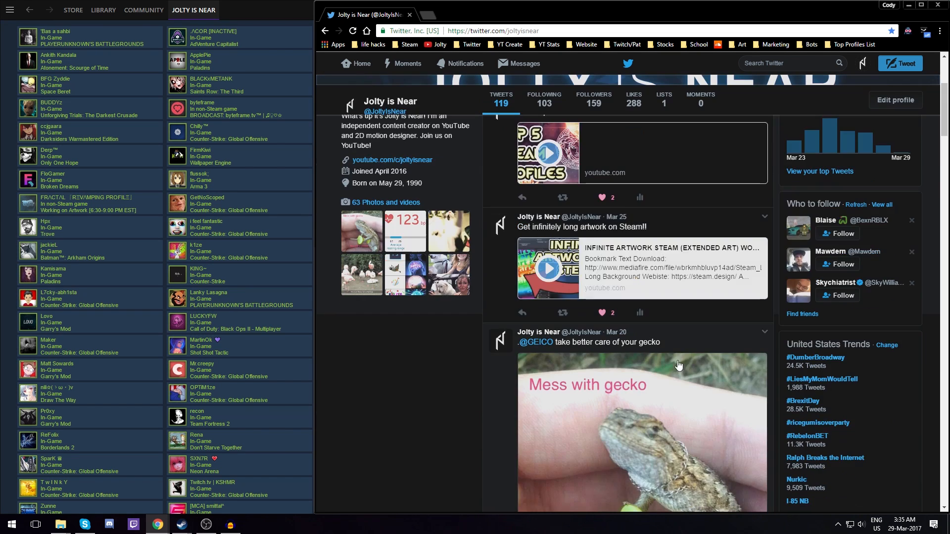
scroll(804, 315, "down", 12)
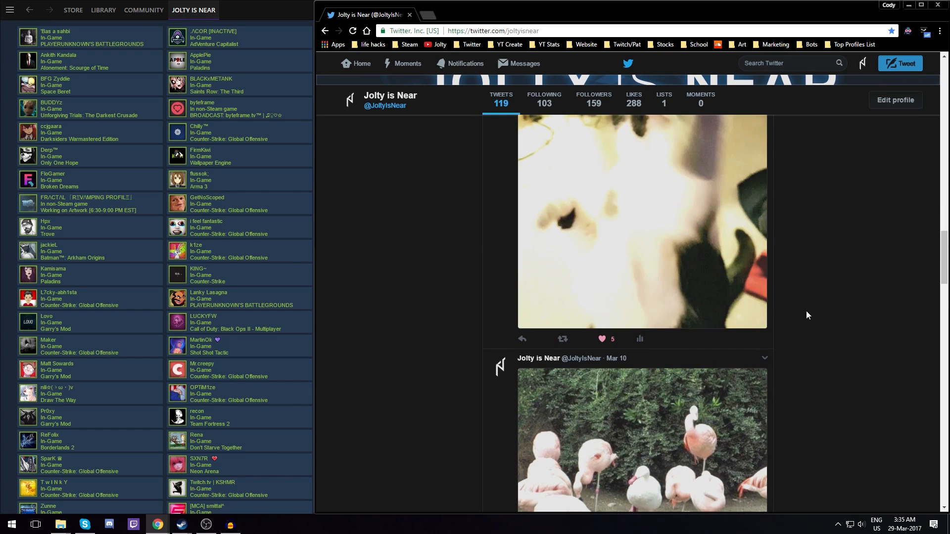